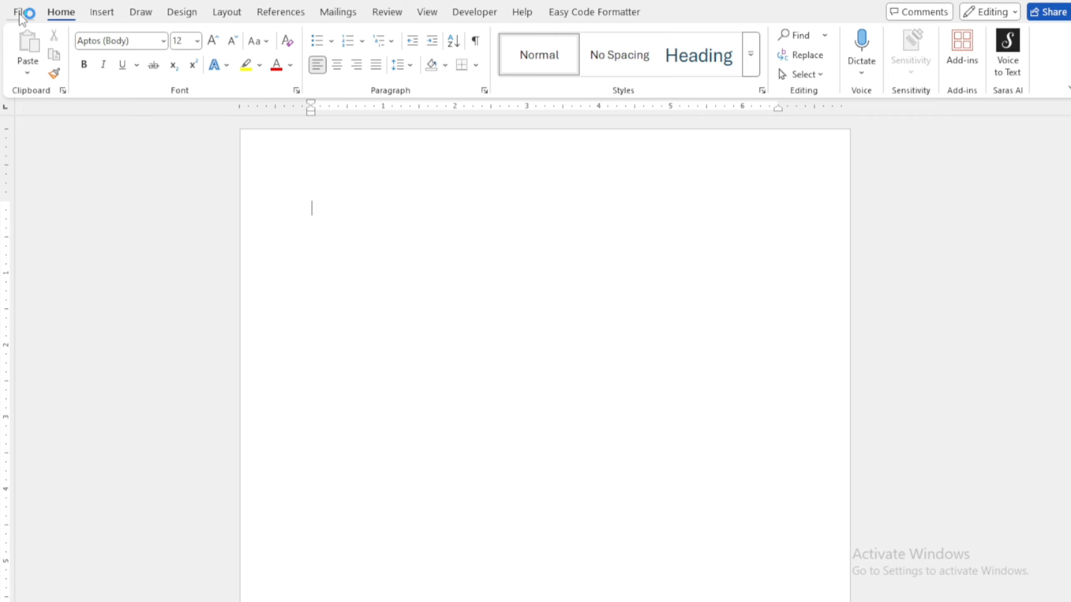
# Step: Insert the picture ff from this device's Desktop folder and delete it from the page
pyautogui.click(97, 17)
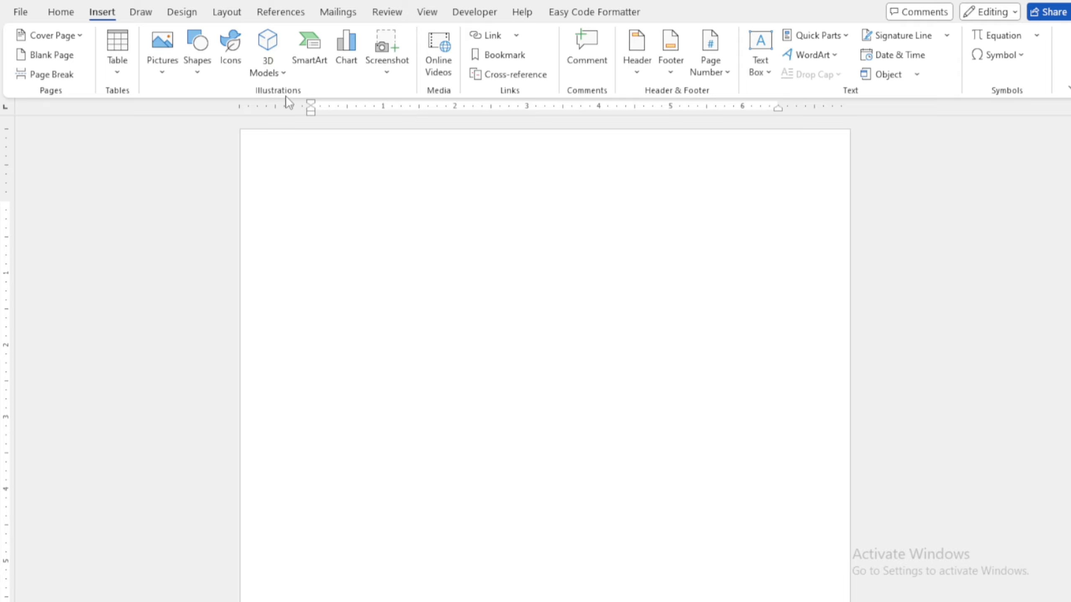
pyautogui.click(162, 72)
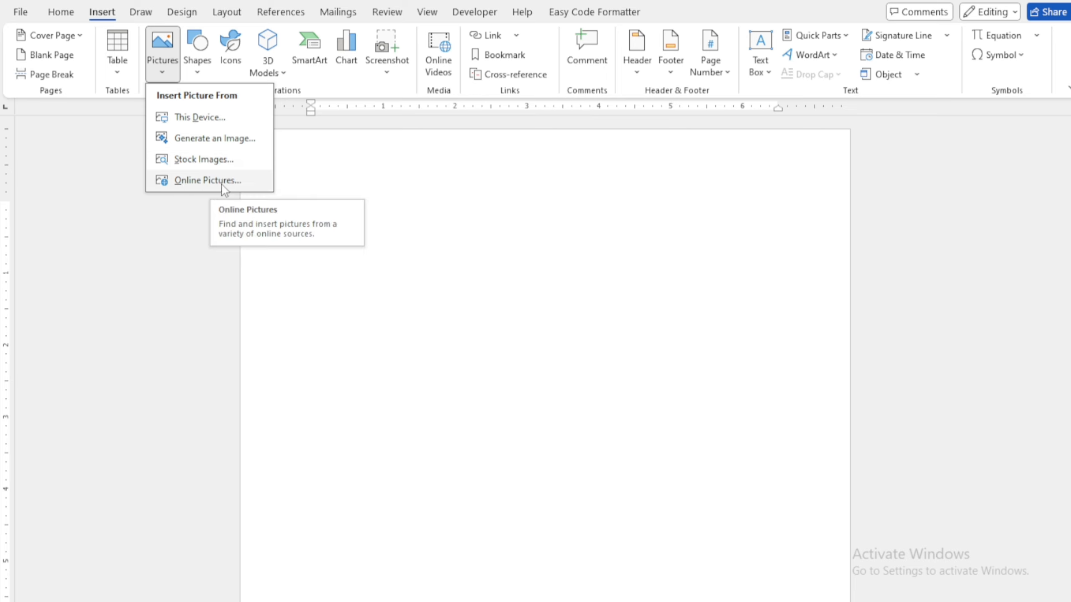
pyautogui.click(194, 121)
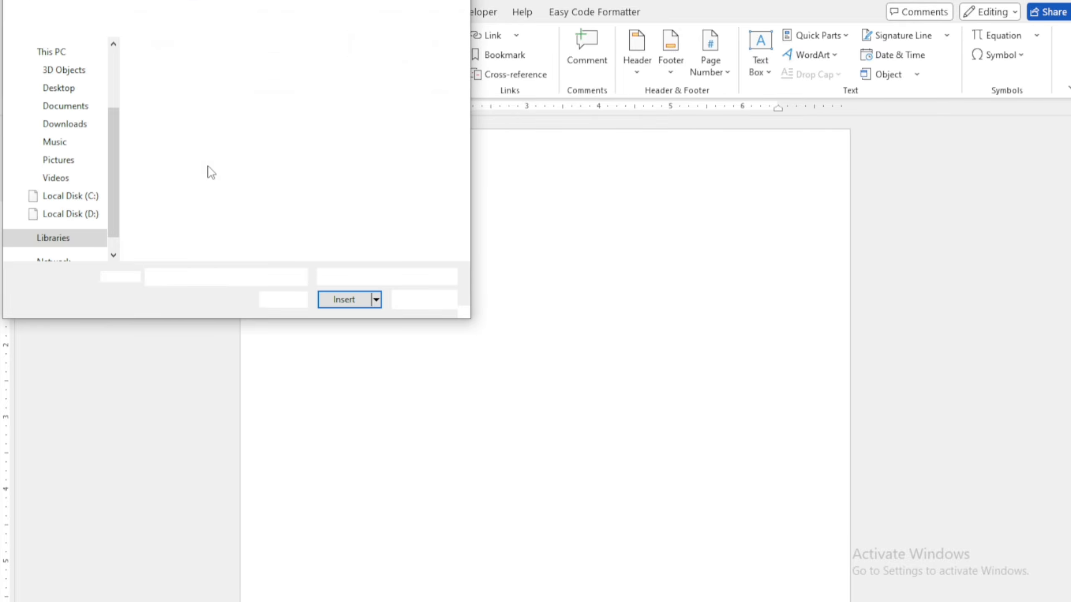
pyautogui.click(61, 90)
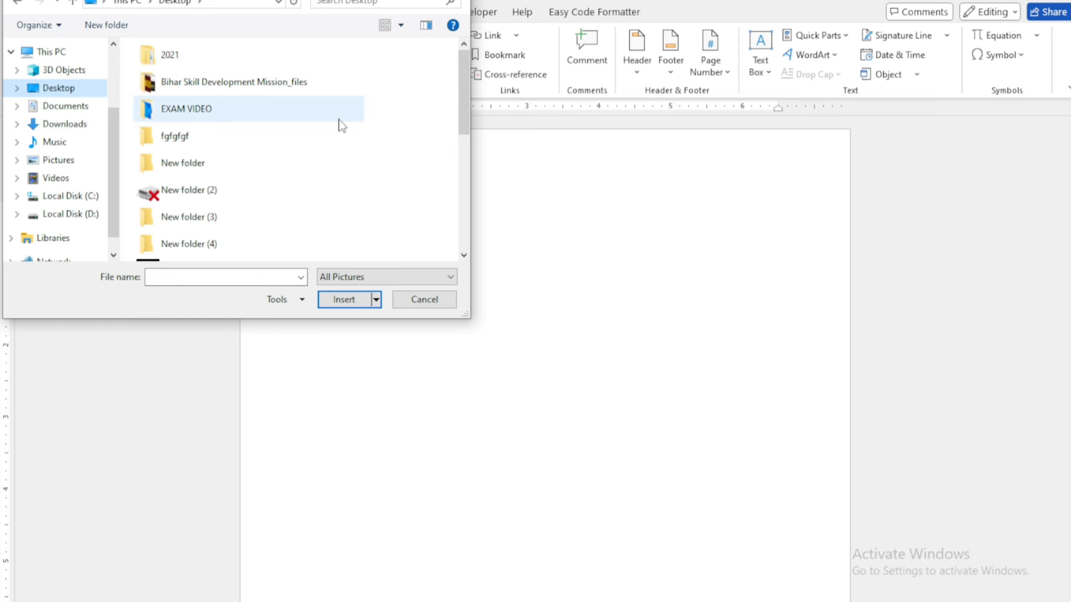
pyautogui.scroll(-3, 297, 156)
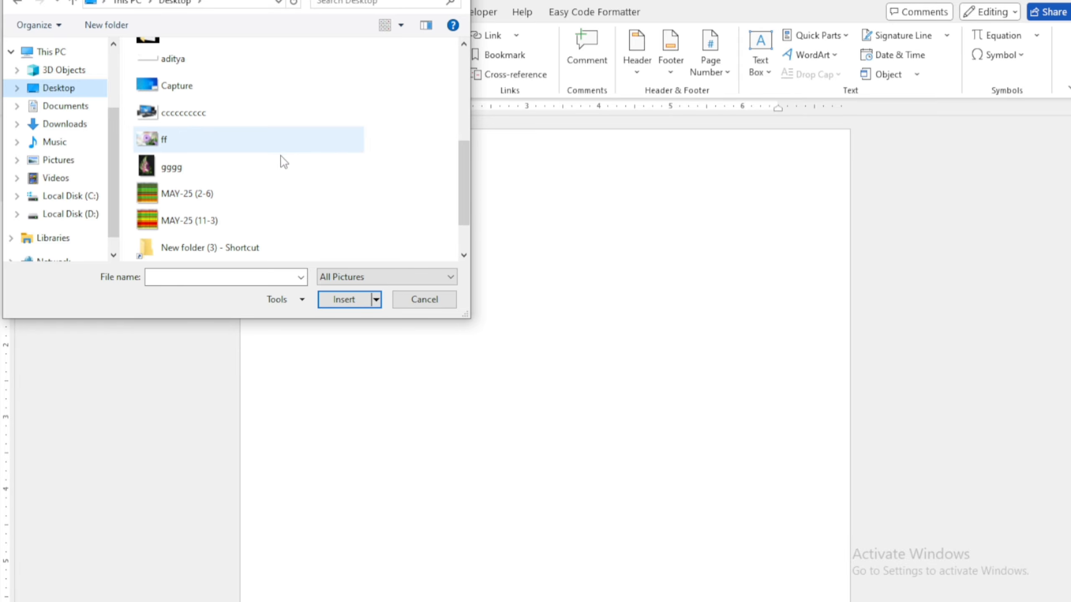
pyautogui.click(164, 144)
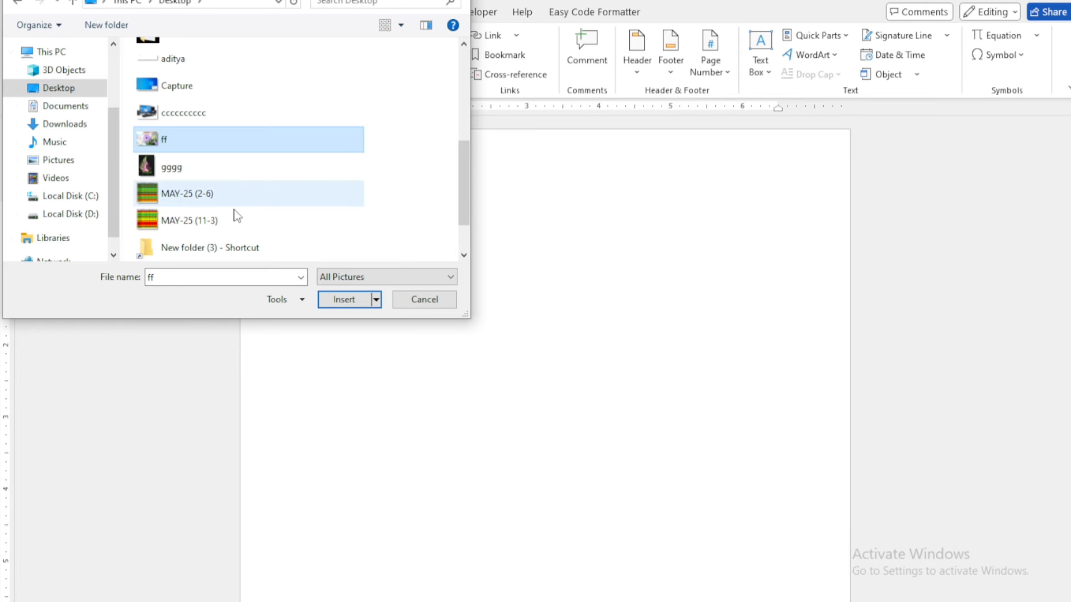
pyautogui.click(335, 301)
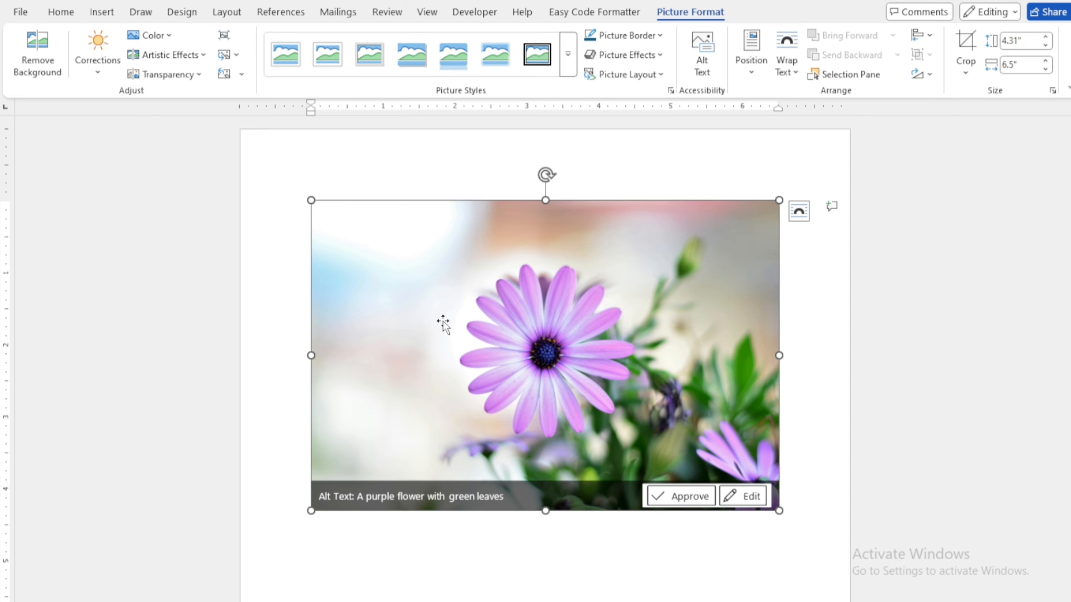
pyautogui.press('Delete')
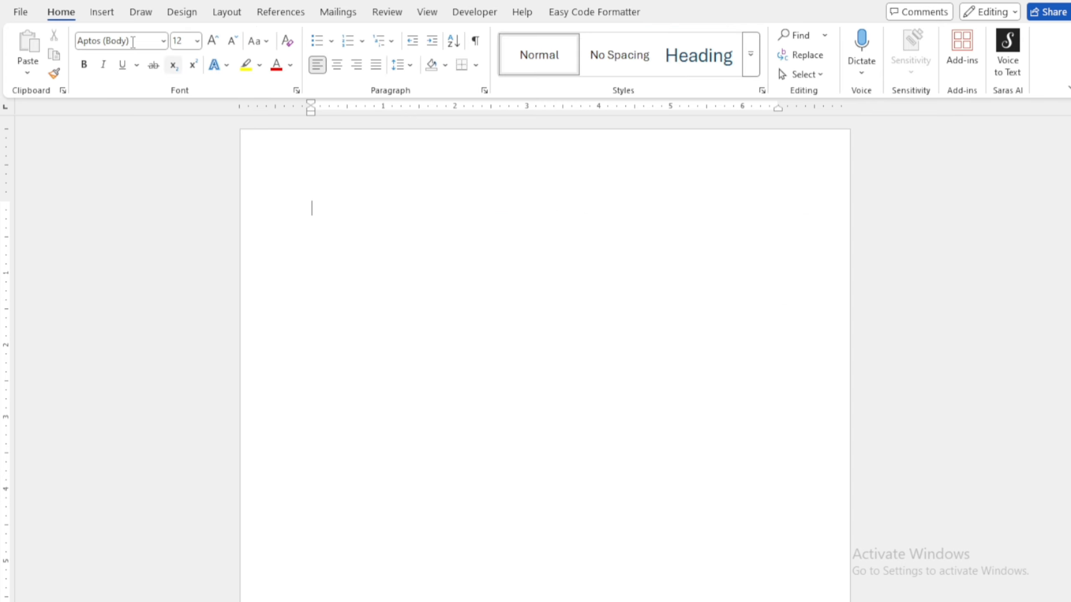
# Step: Search the online pictures on Bing for "mobile"
pyautogui.click(103, 16)
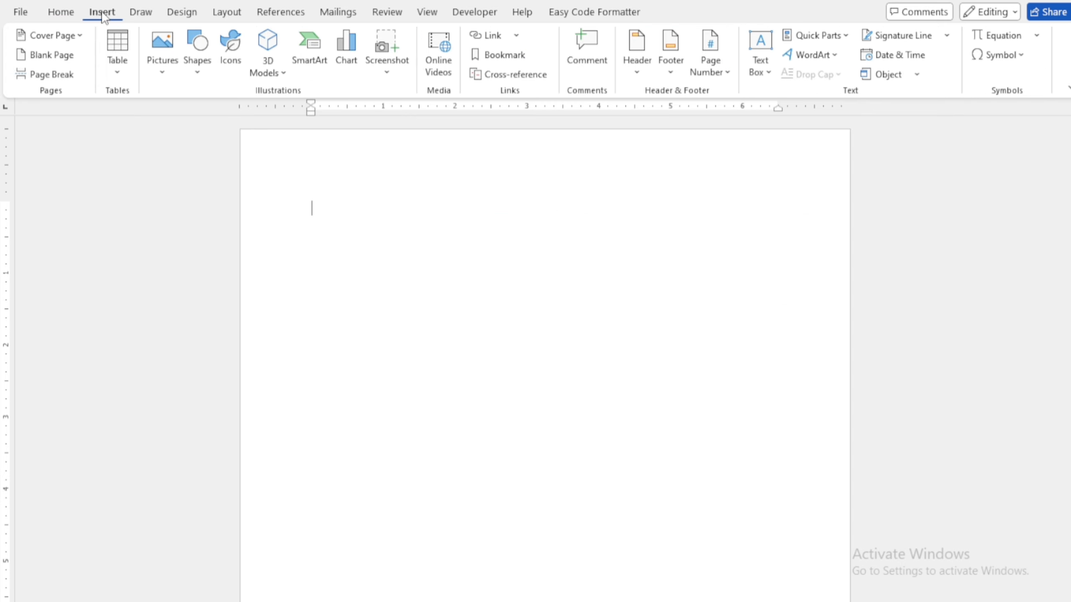
pyautogui.click(163, 74)
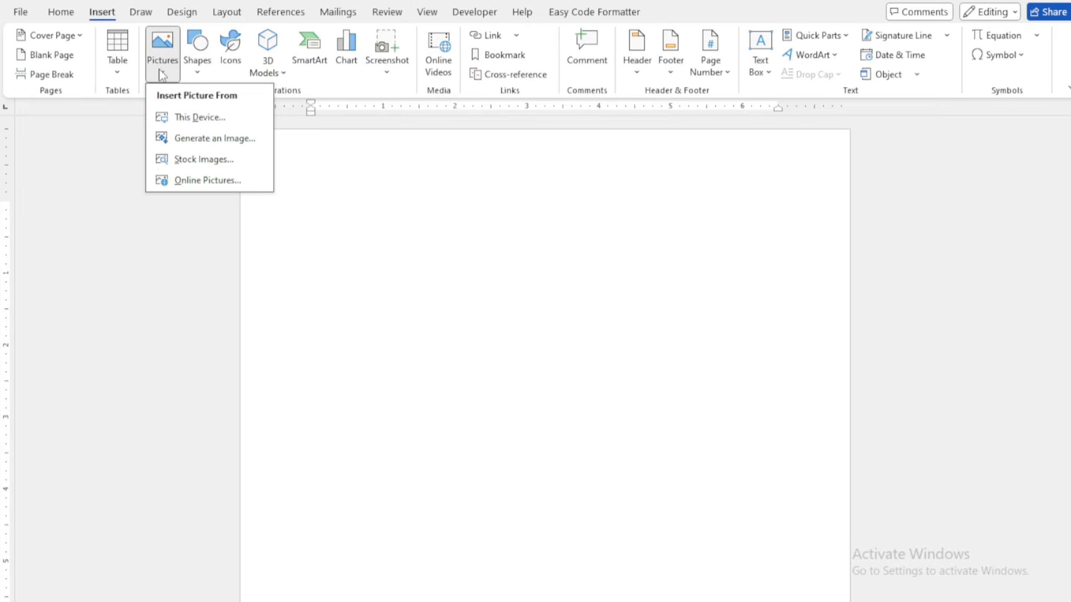
pyautogui.click(195, 181)
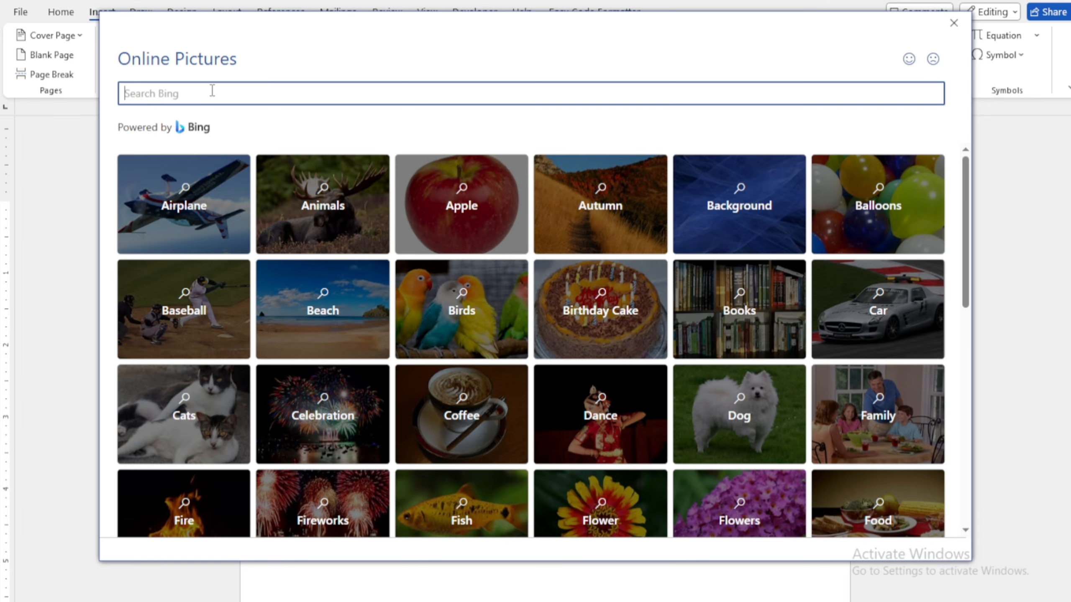
pyautogui.write('mobile')
pyautogui.press('Return')
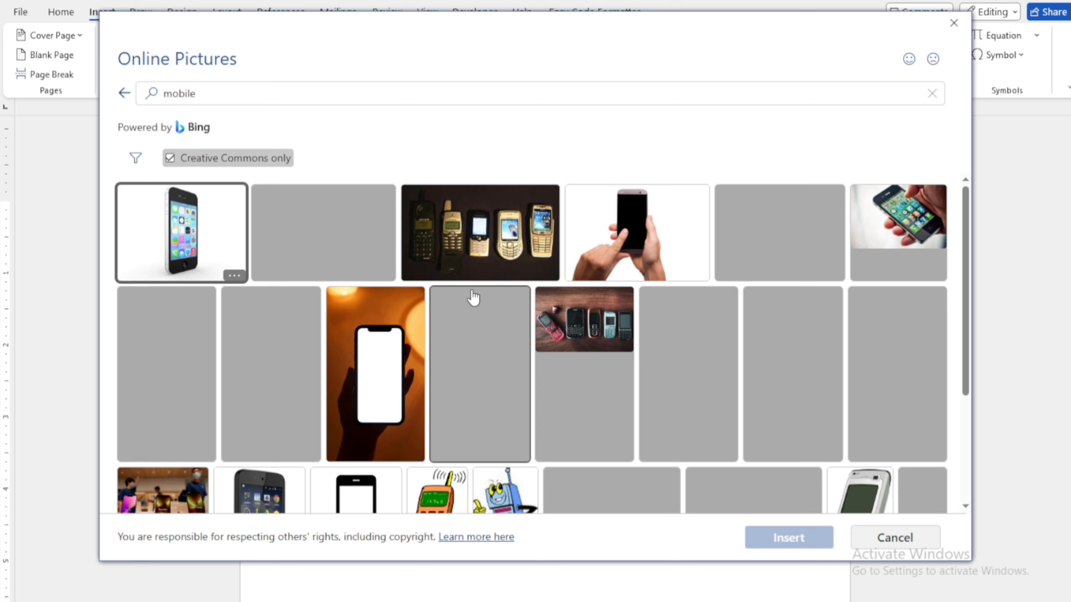
# Step: Insert the online picture of five old mobile phones on a dark background and delete it from the page
pyautogui.scroll(-3, 518, 322)
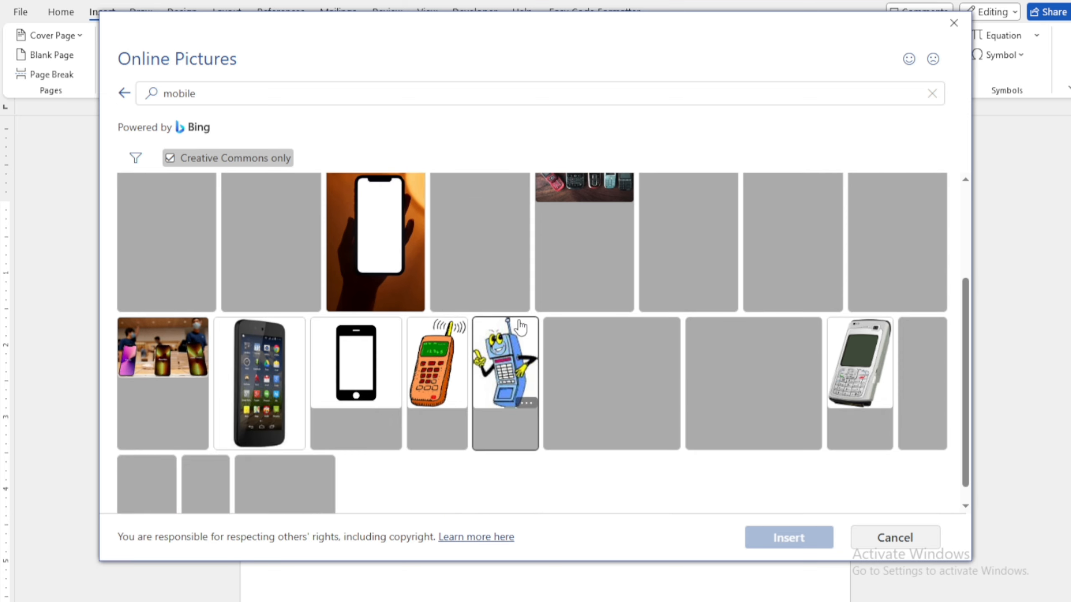
pyautogui.scroll(-1, 522, 328)
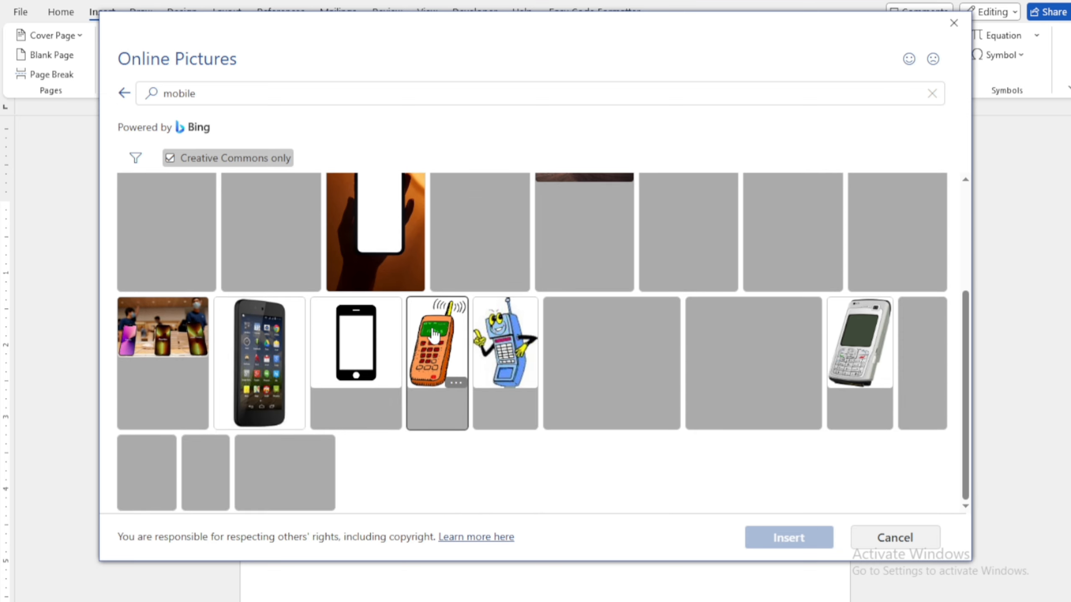
pyautogui.scroll(3, 437, 346)
pyautogui.click(451, 239)
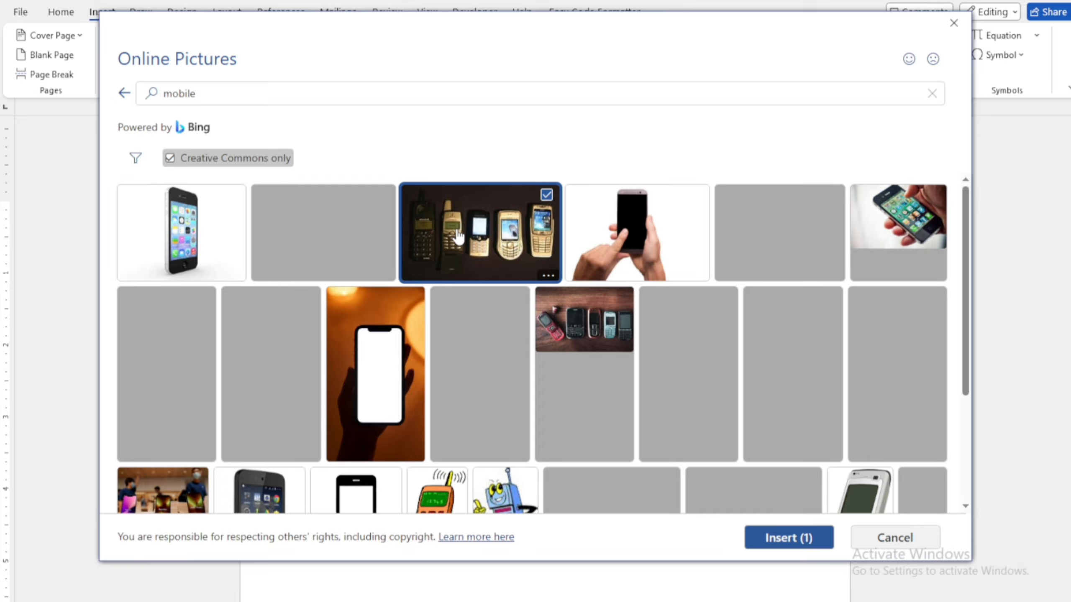
pyautogui.click(787, 538)
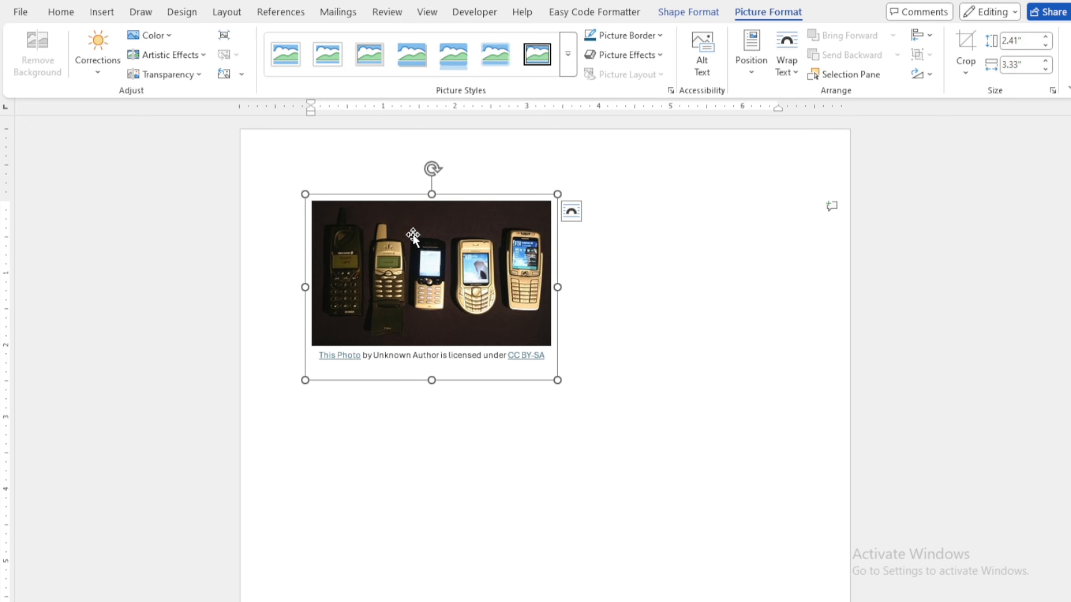
pyautogui.press('Delete')
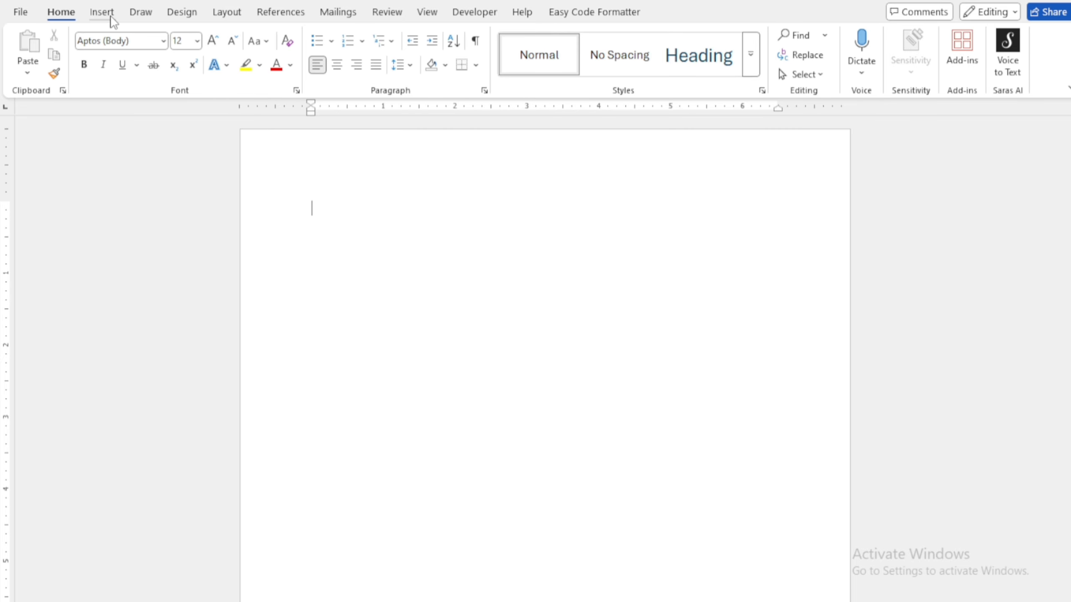
# Step: Insert the portrait photo of a man against a blue background from this device's Desktop folder
pyautogui.click(110, 17)
pyautogui.click(159, 73)
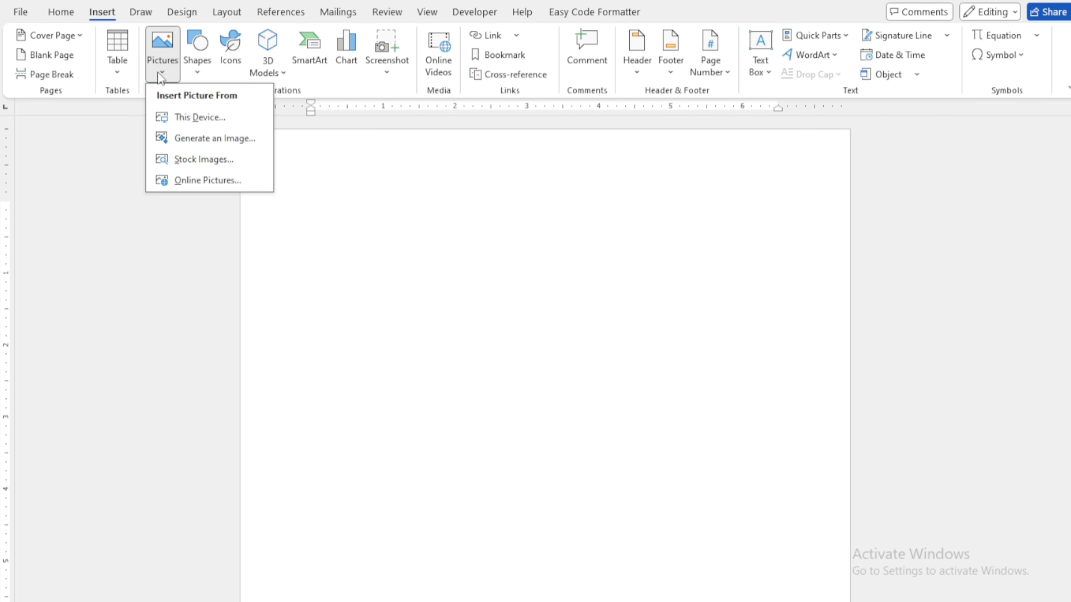
pyautogui.click(185, 117)
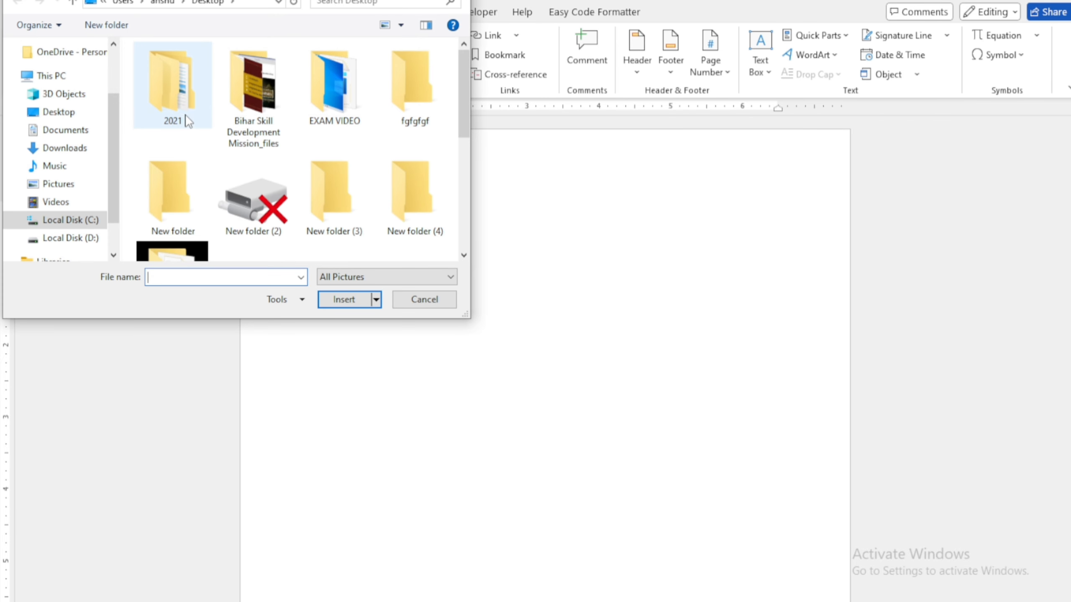
pyautogui.scroll(-5, 286, 163)
pyautogui.click(231, 127)
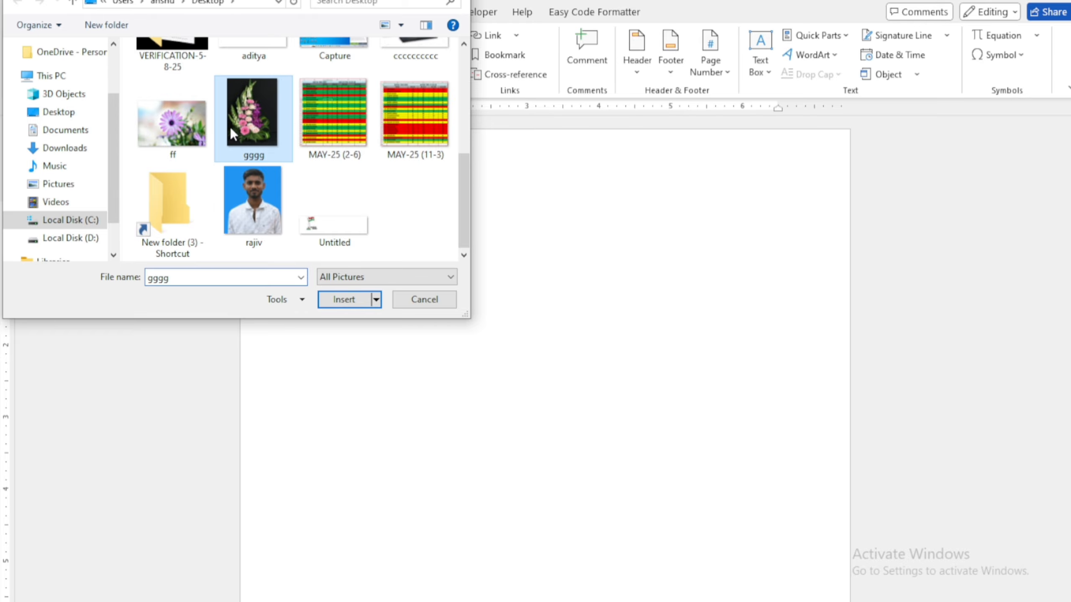
pyautogui.click(190, 139)
pyautogui.click(241, 201)
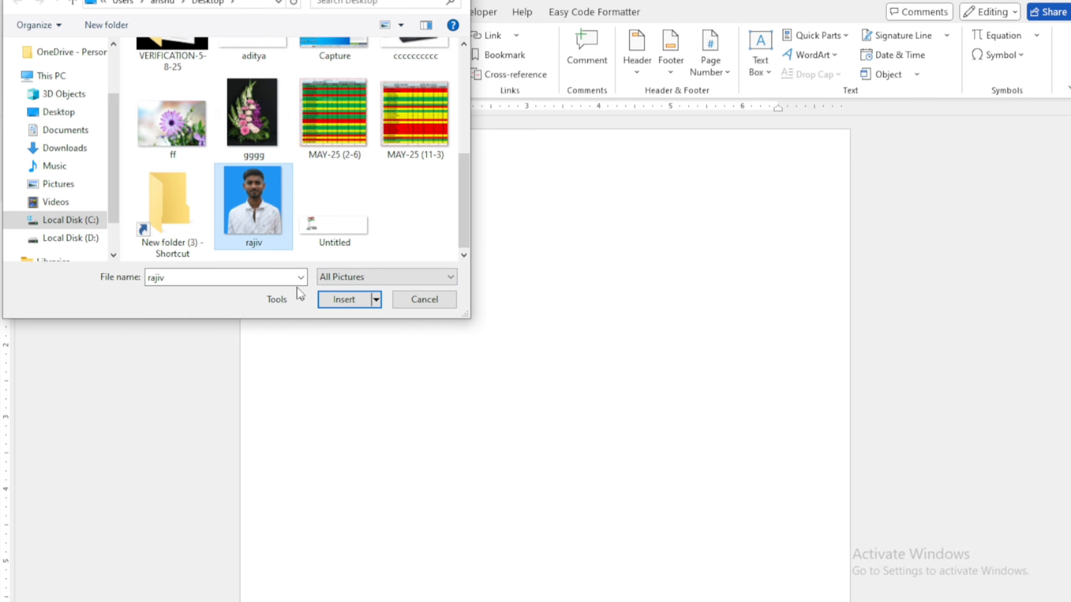
pyautogui.click(343, 299)
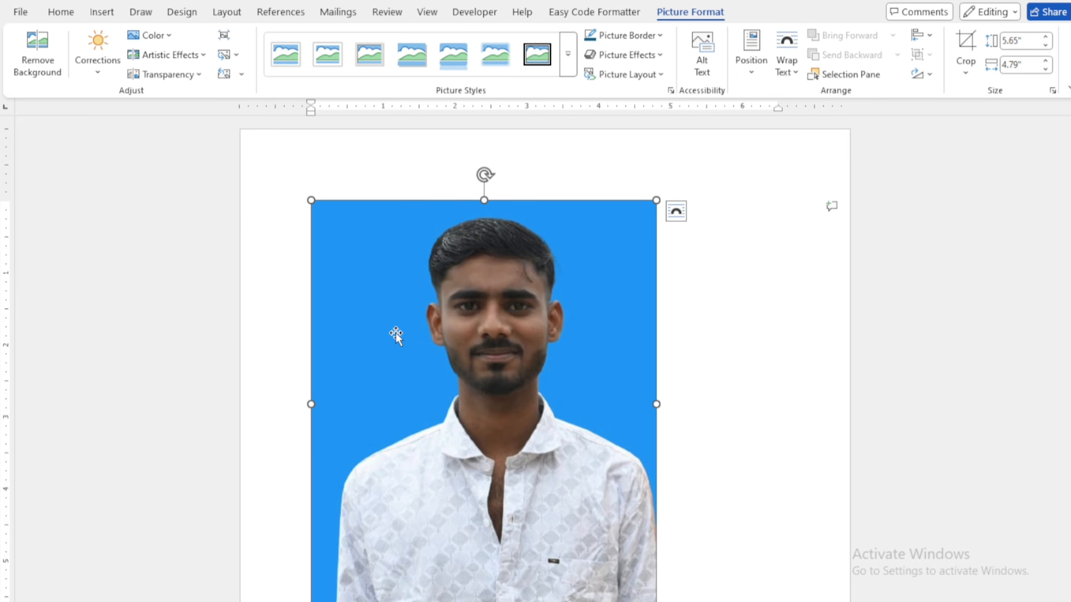
# Step: Approve the portrait's suggested alt text, "A person in a white shirt"
pyautogui.scroll(-3, 426, 375)
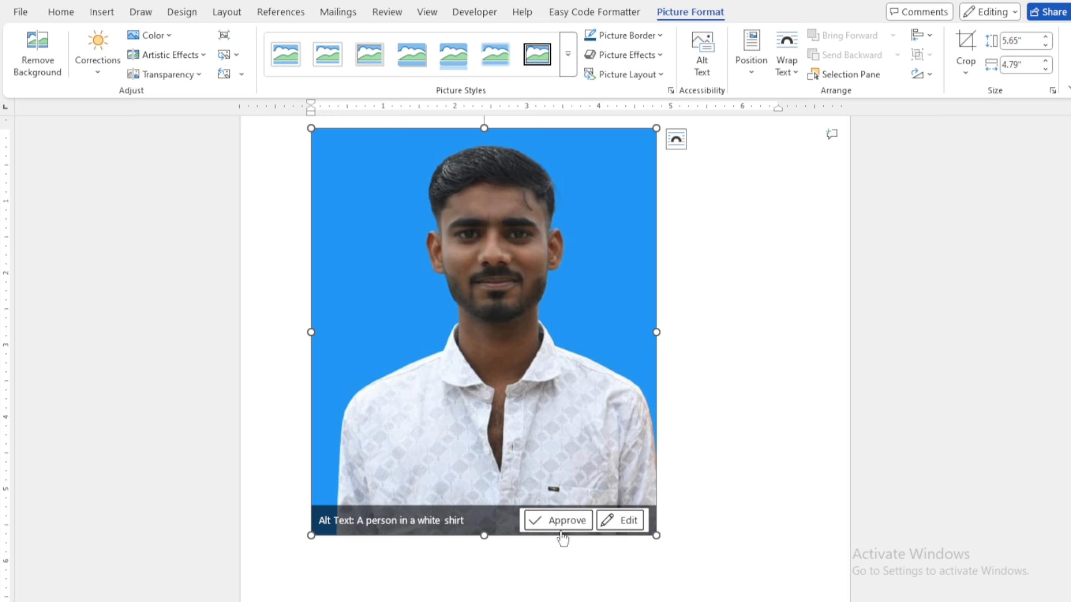
pyautogui.click(525, 532)
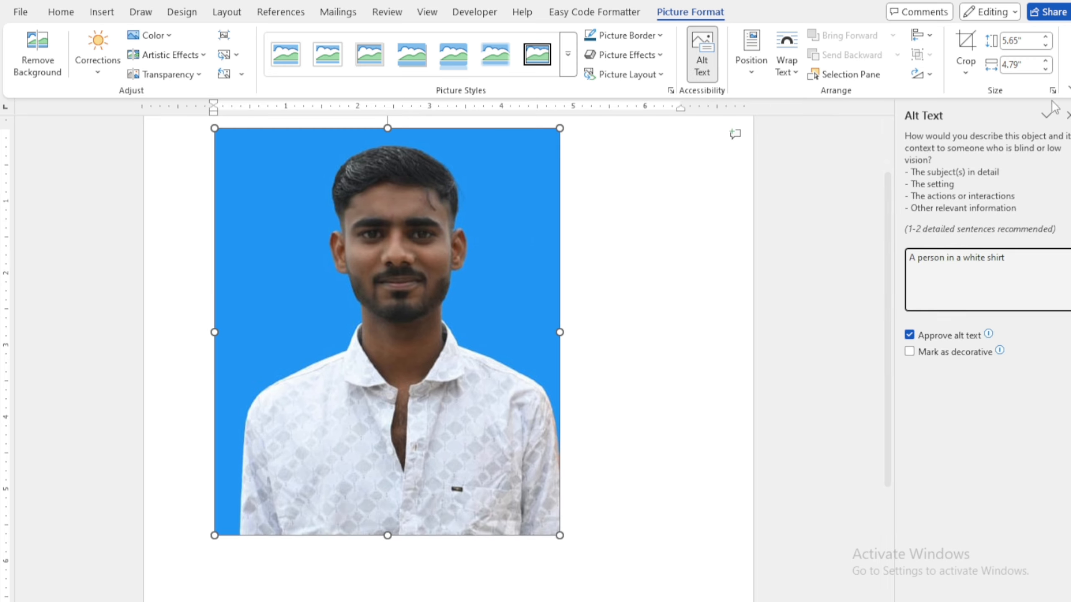
pyautogui.click(1067, 116)
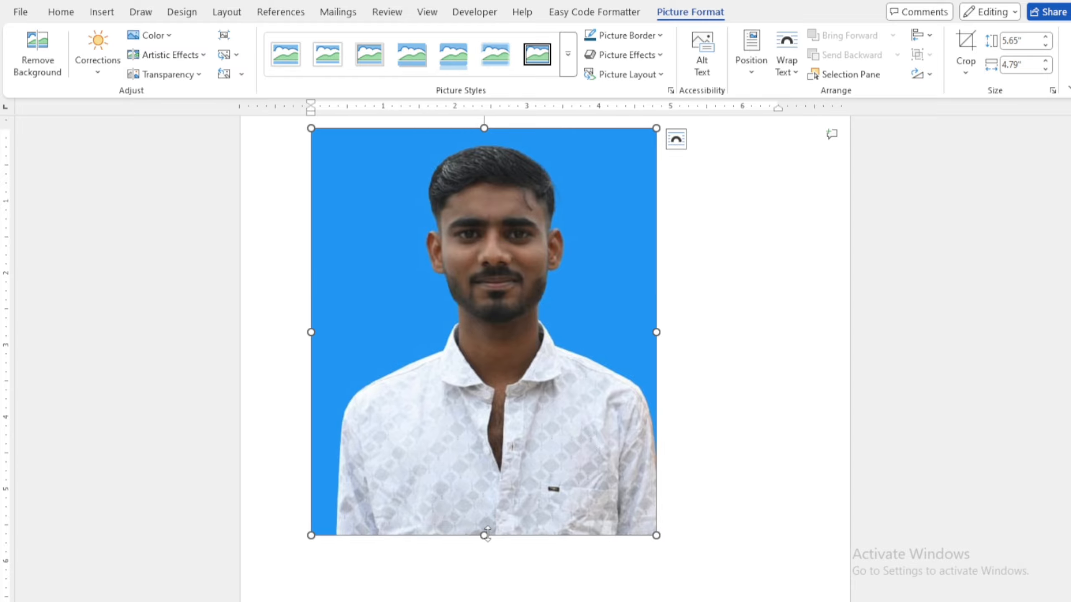
# Step: Shrink the portrait freehand to about 3.4" high and 3.3" wide
pyautogui.moveTo(484, 536); pyautogui.dragTo(484, 375)
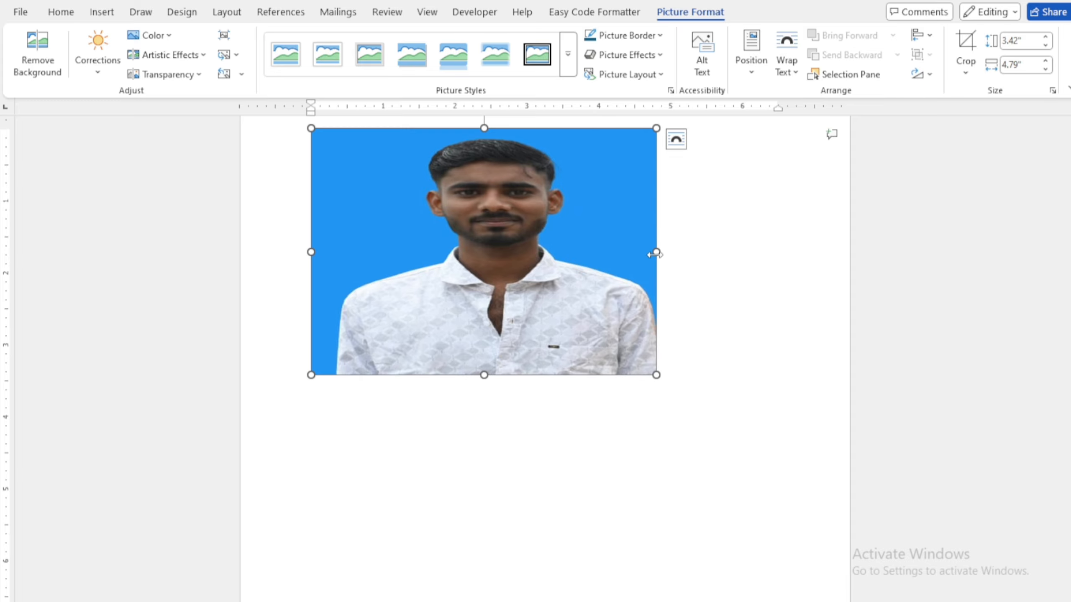
pyautogui.moveTo(656, 253); pyautogui.dragTo(550, 259)
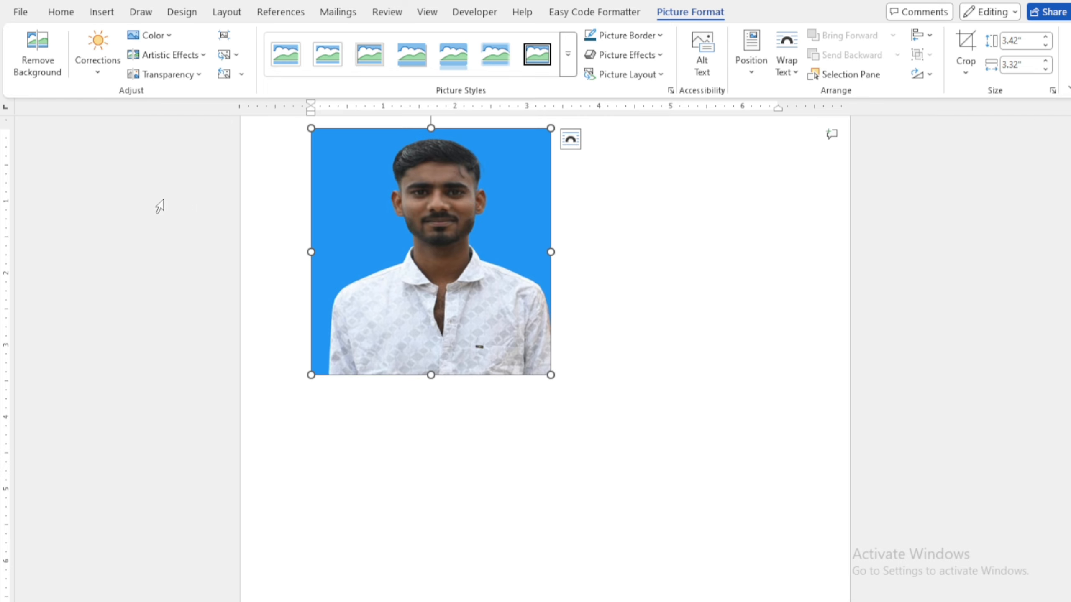
# Step: Apply automatic background removal to the portrait and undo it
pyautogui.click(36, 63)
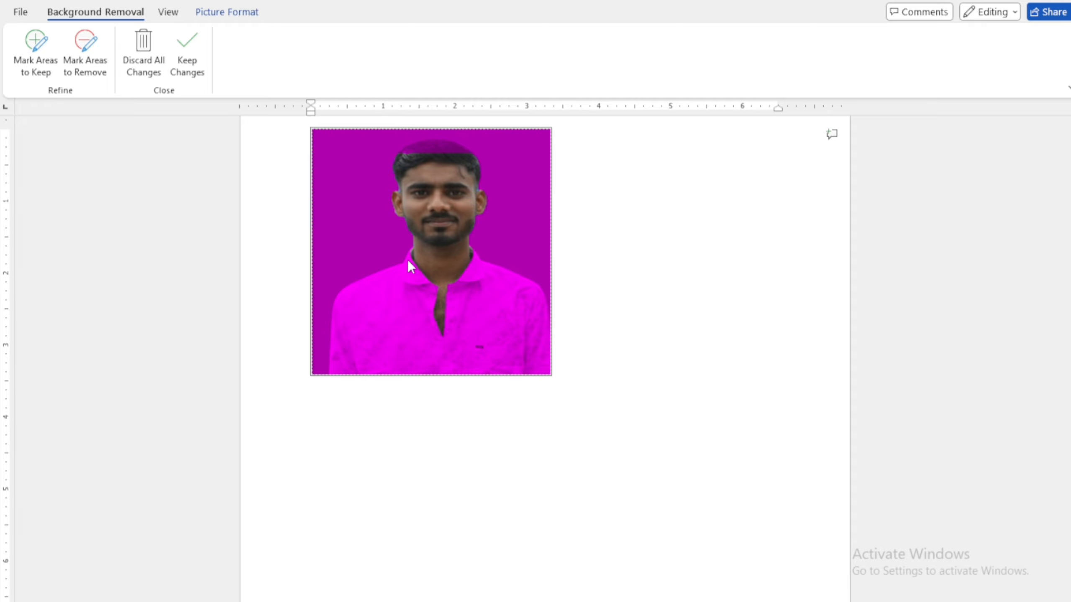
pyautogui.click(187, 63)
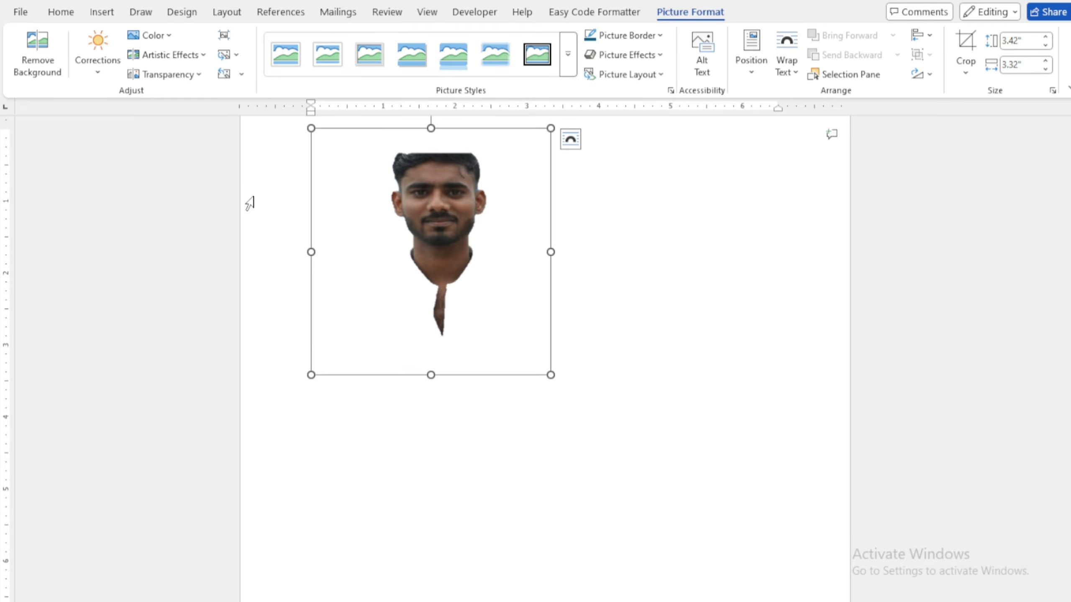
pyautogui.hotkey('ctrl', 'z')
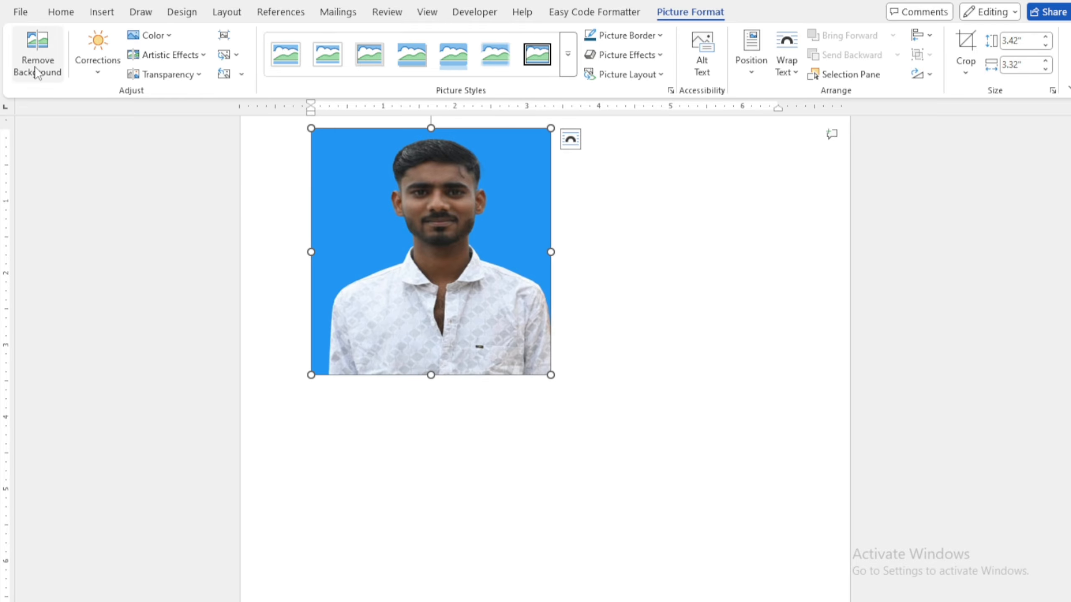
# Step: Apply the darkest Brightness/Contrast preset from the fourth row to the portrait and undo the correction
pyautogui.click(100, 71)
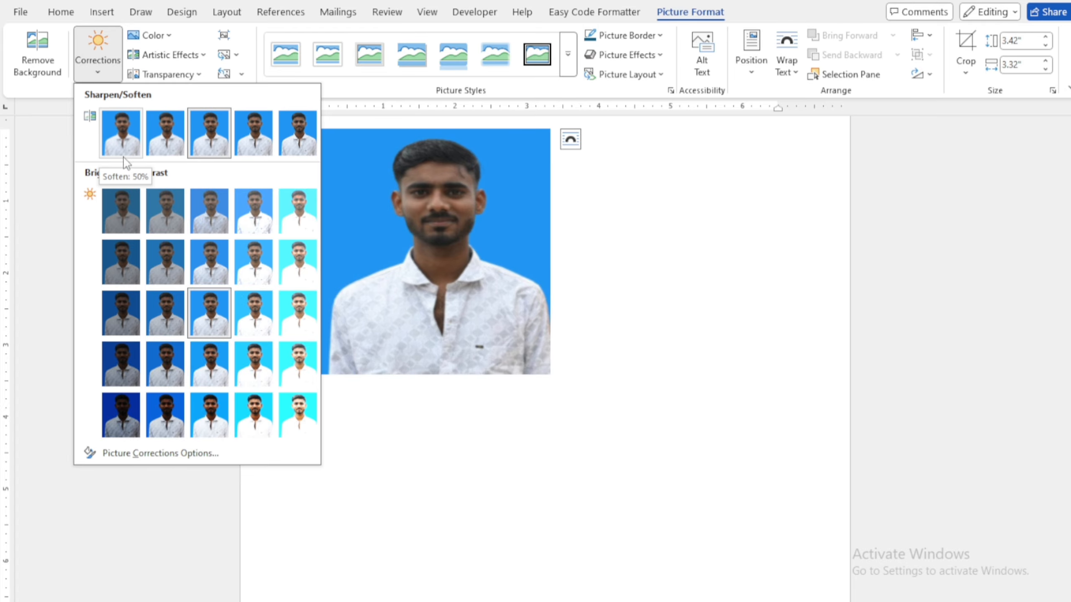
pyautogui.click(122, 357)
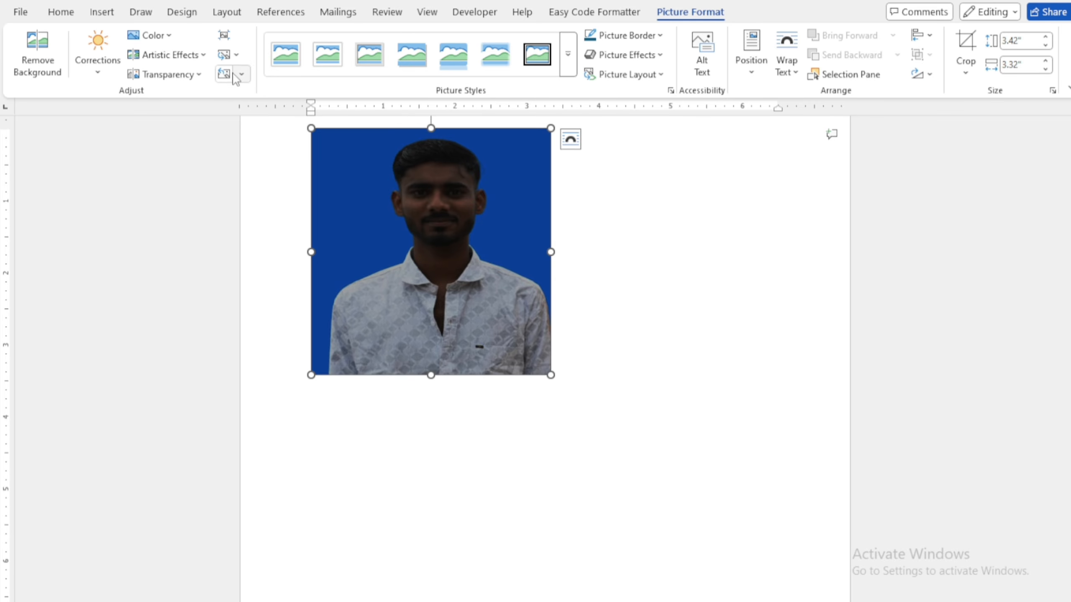
pyautogui.hotkey('ctrl', 'z')
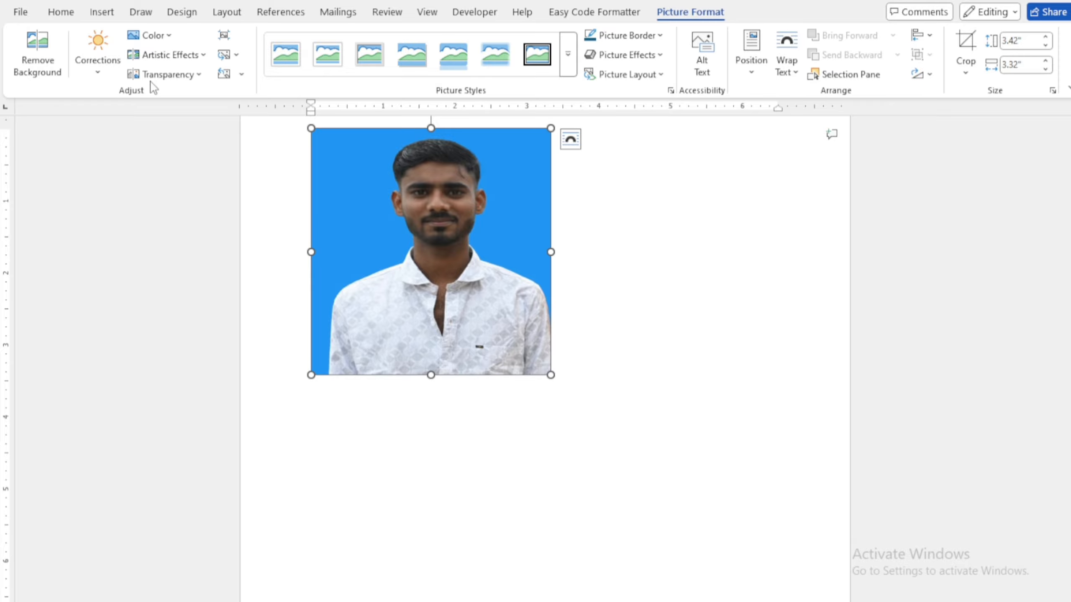
# Step: Recolor the portrait with the dark orange accent preset
pyautogui.click(164, 39)
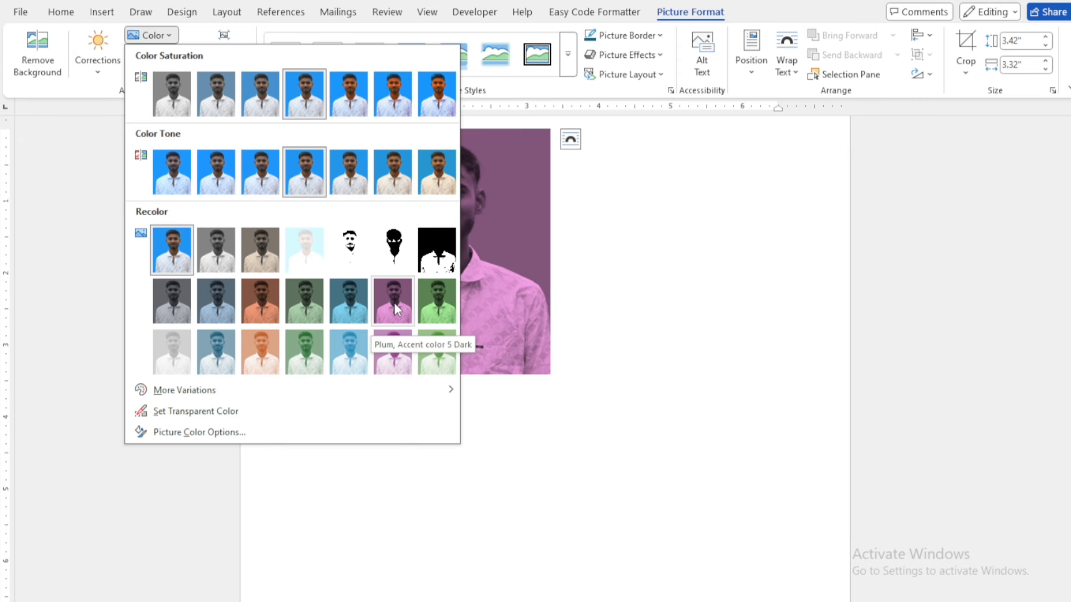
pyautogui.click(255, 306)
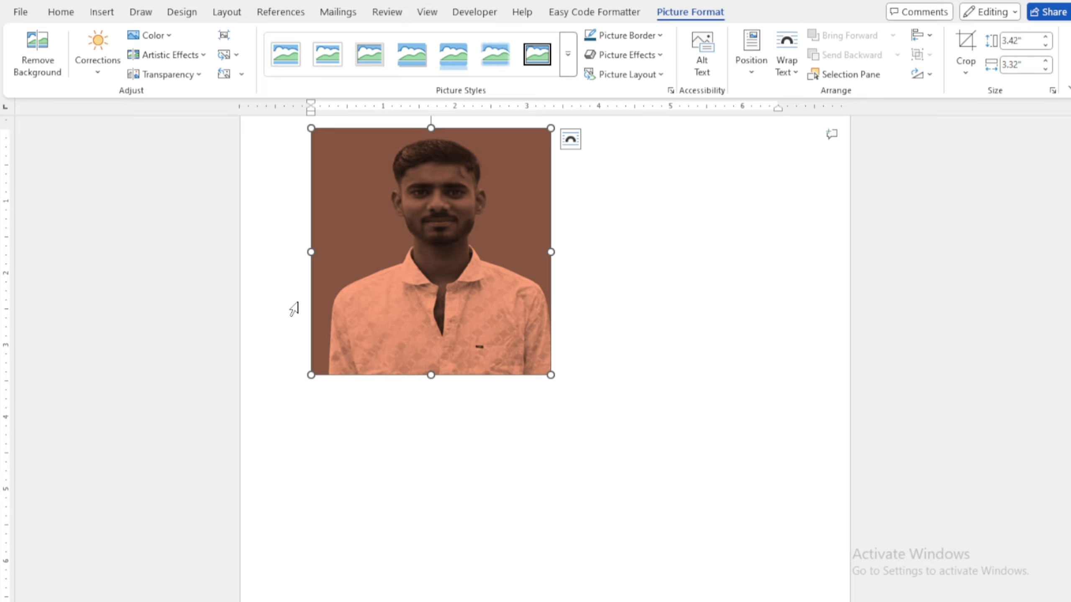
# Step: Apply the grid-like artistic effect at the start of the third preset row to the portrait and view the transparency presets
pyautogui.click(182, 59)
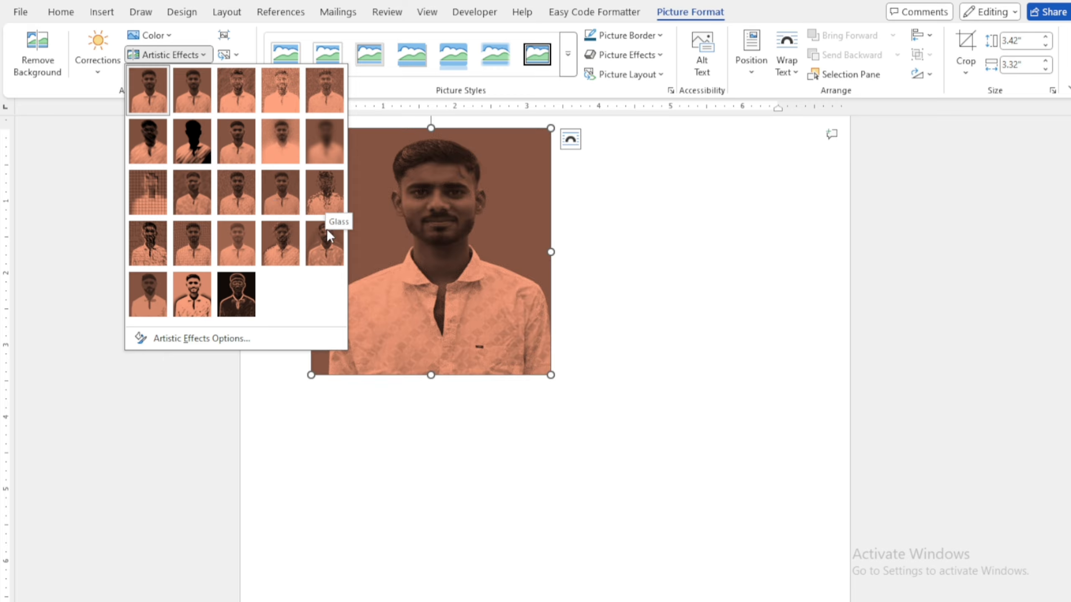
pyautogui.click(151, 189)
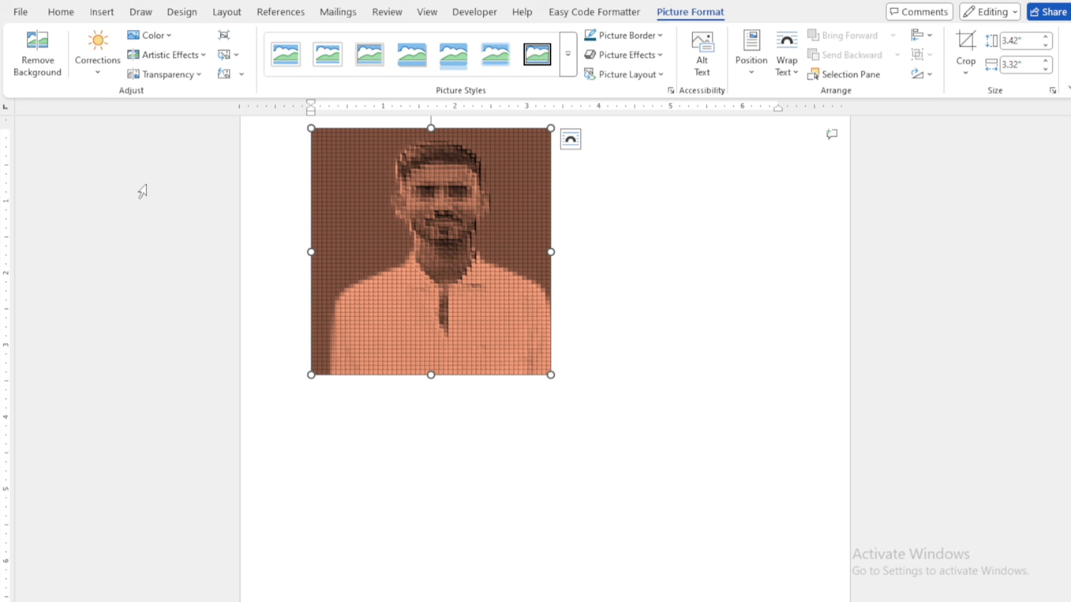
pyautogui.click(182, 76)
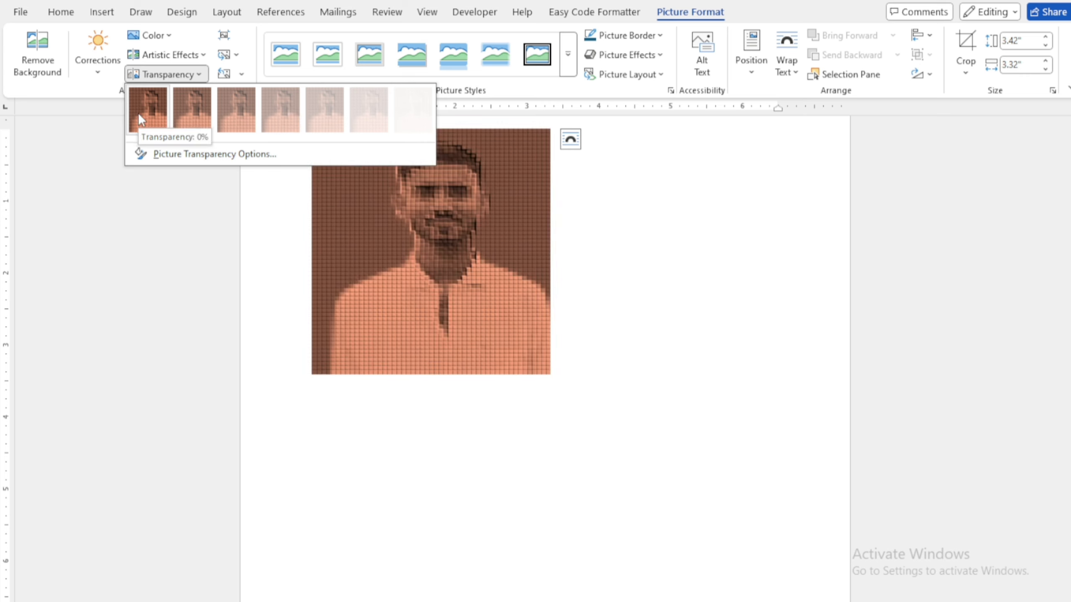
pyautogui.click(167, 202)
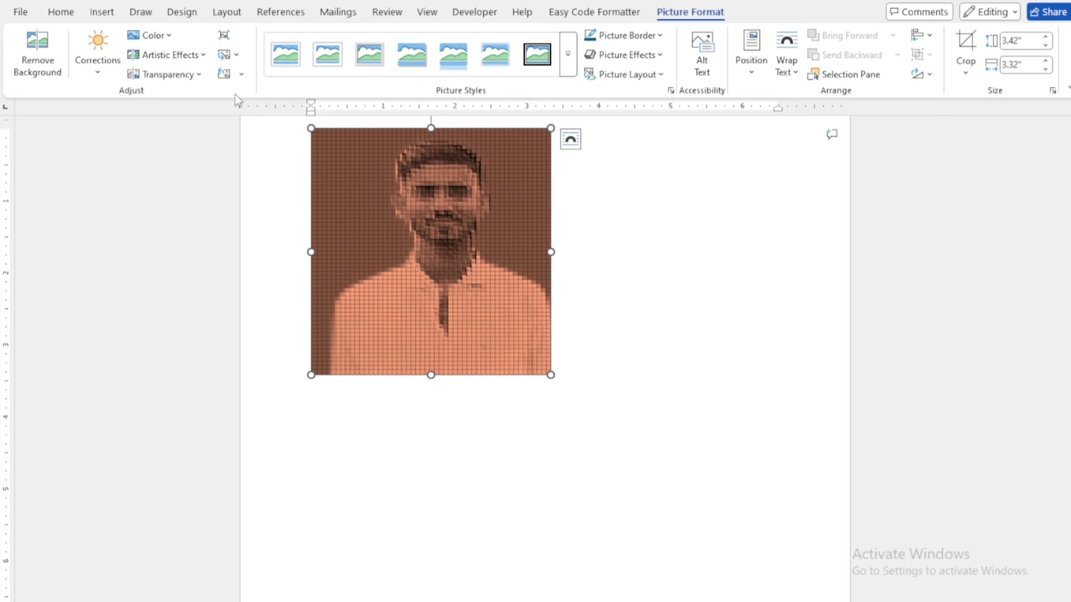
# Step: Compress only this portrait at Web (150 ppi) resolution, deleting its cropped areas
pyautogui.click(225, 37)
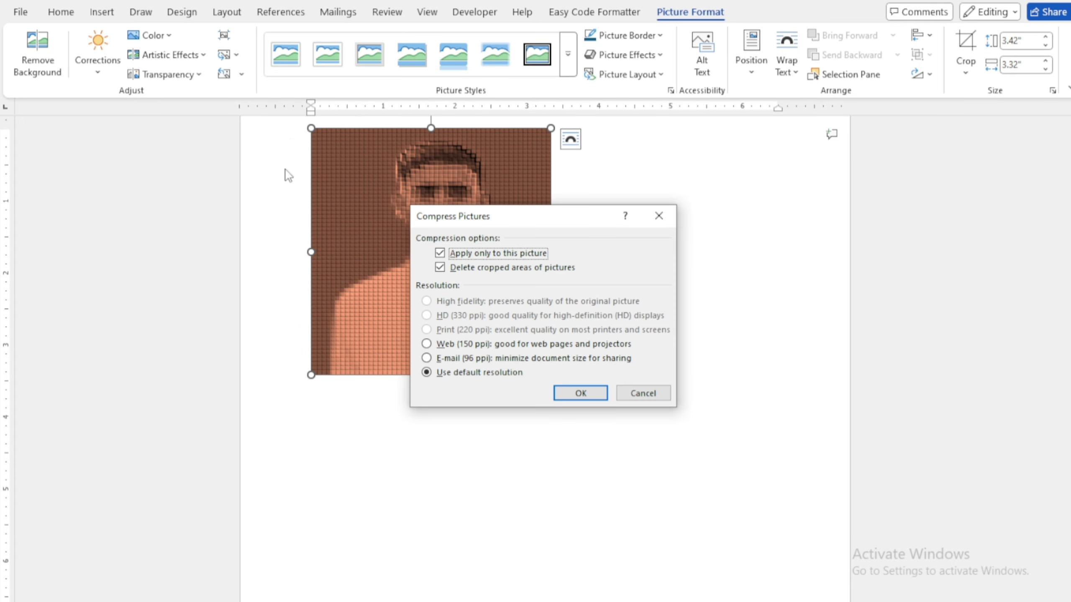
pyautogui.moveTo(515, 223); pyautogui.dragTo(674, 156)
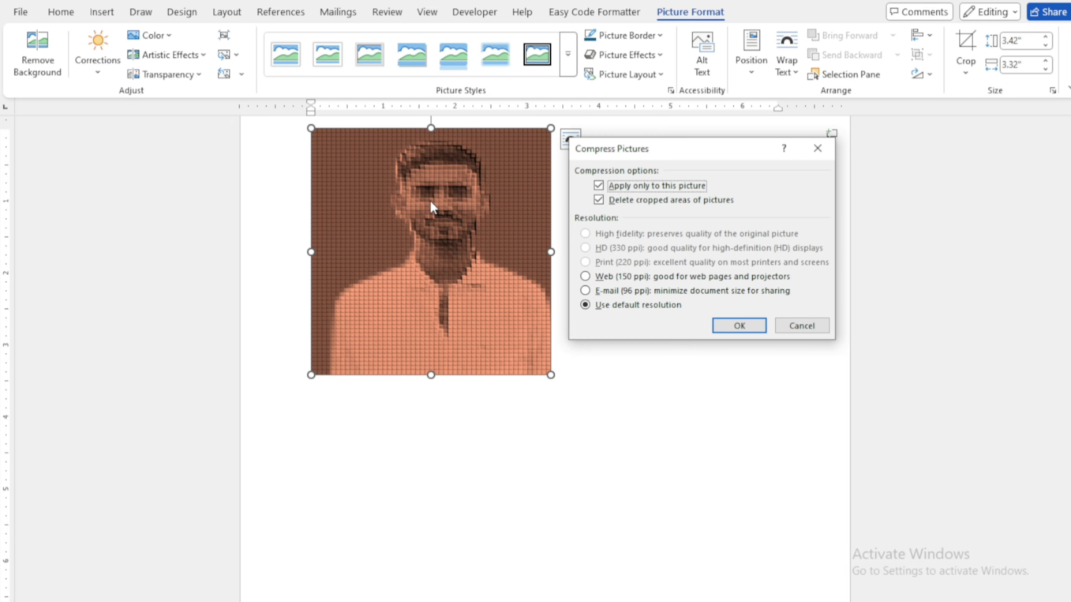
pyautogui.click(585, 277)
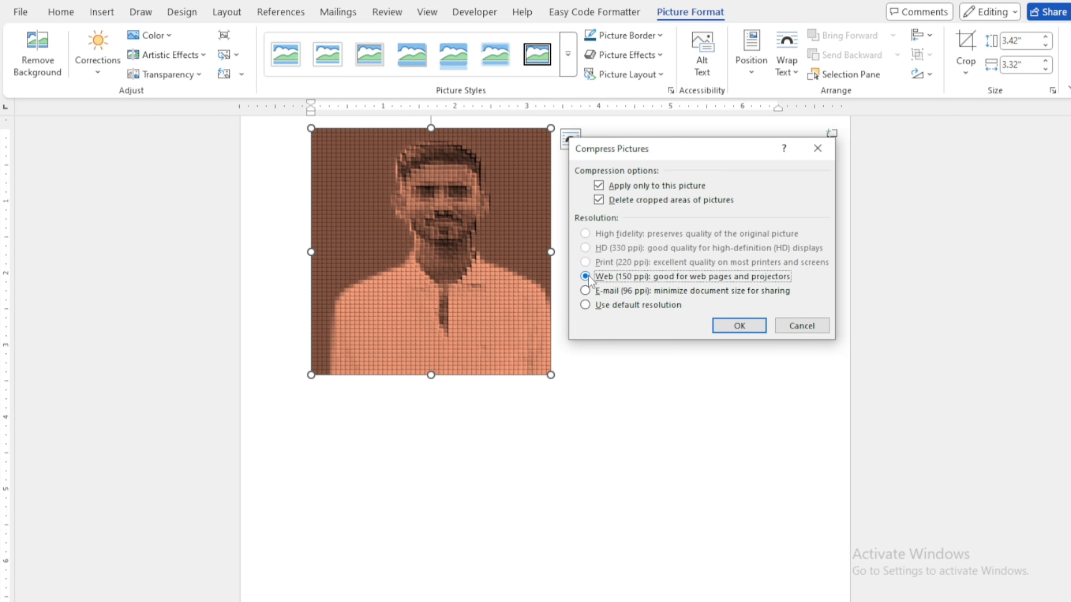
pyautogui.click(733, 324)
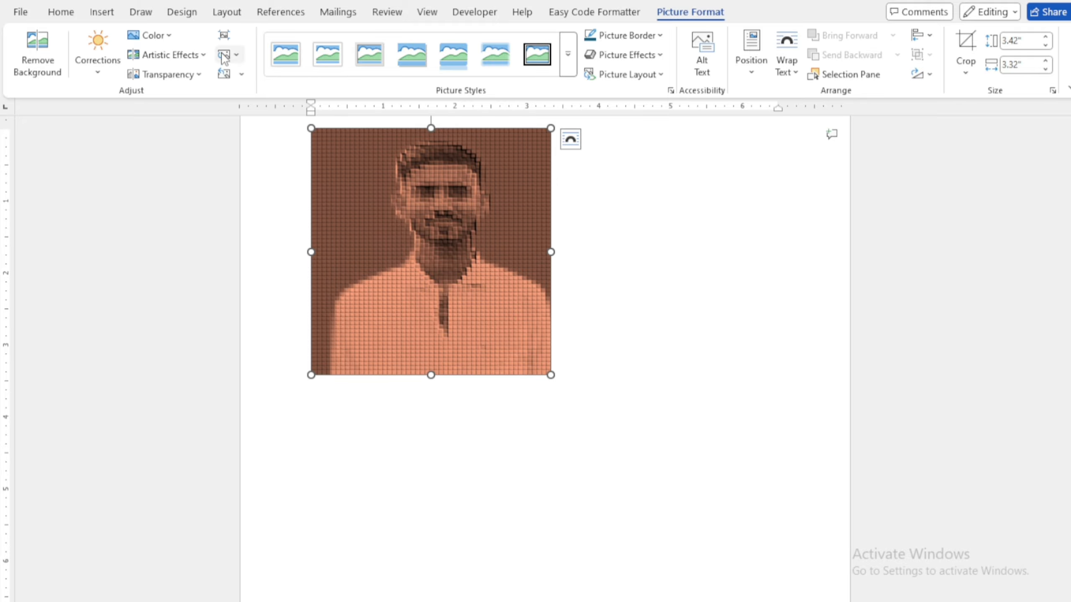
# Step: Compress the portrait further at E-mail (96 ppi) resolution
pyautogui.click(224, 36)
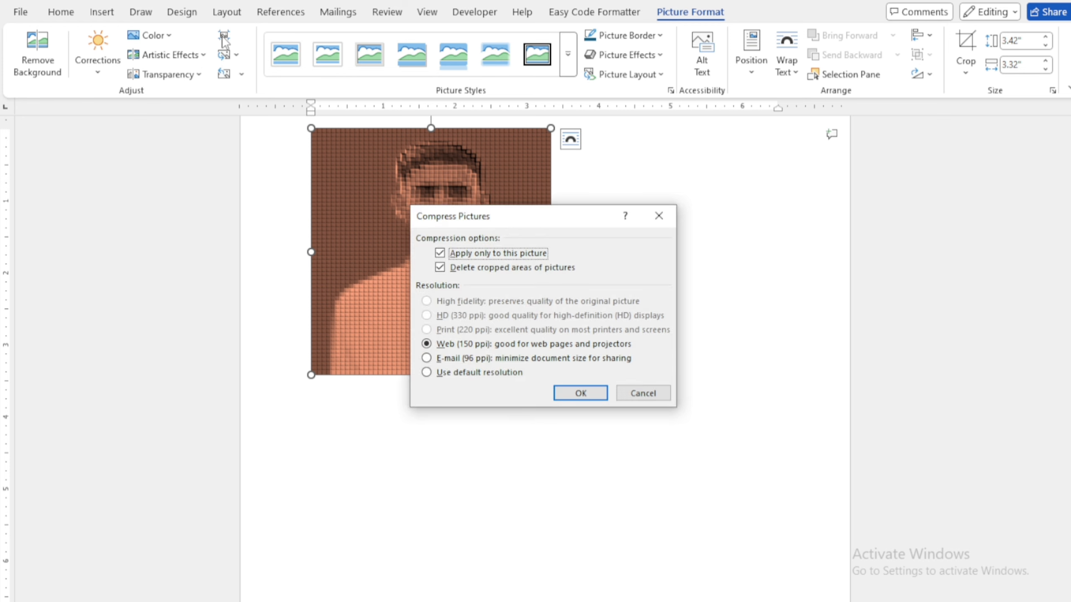
pyautogui.click(426, 358)
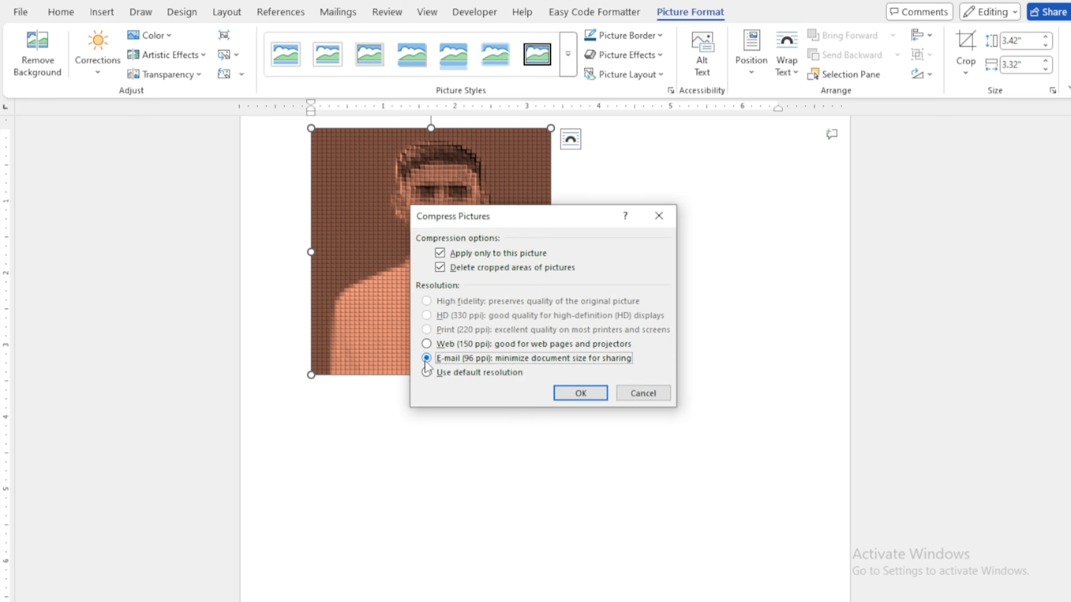
pyautogui.click(591, 396)
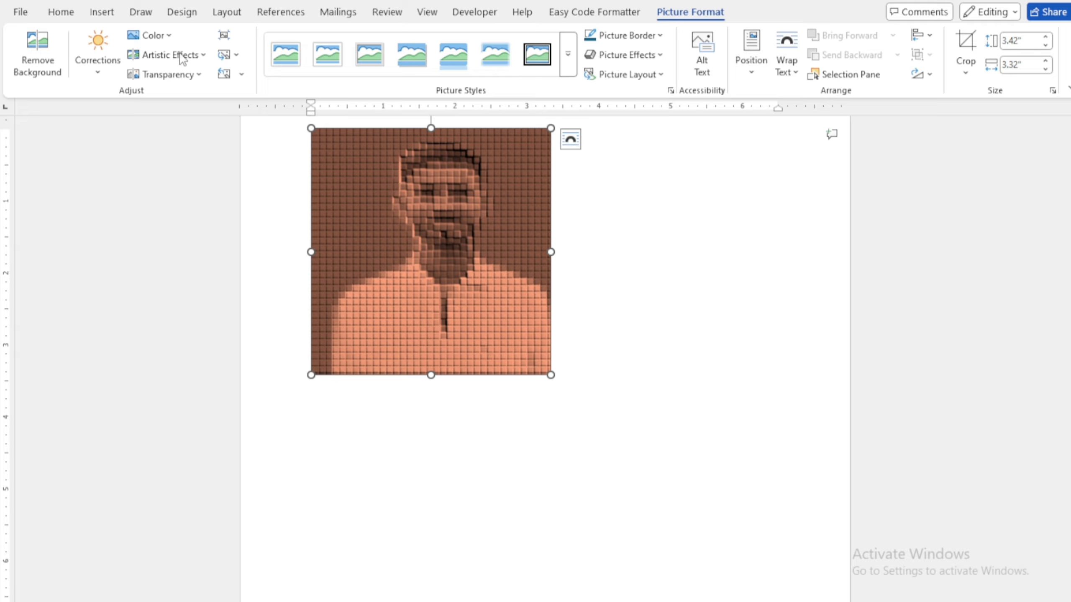
# Step: Switch the portrait's compression resolution back to Web (150 ppi)
pyautogui.click(223, 36)
pyautogui.click(438, 344)
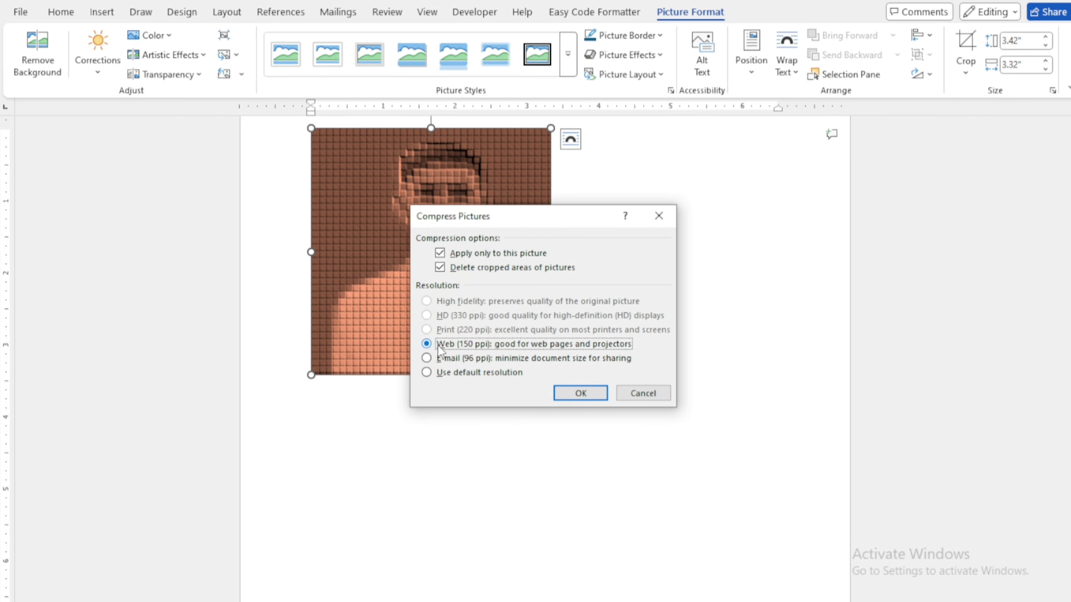
pyautogui.click(580, 394)
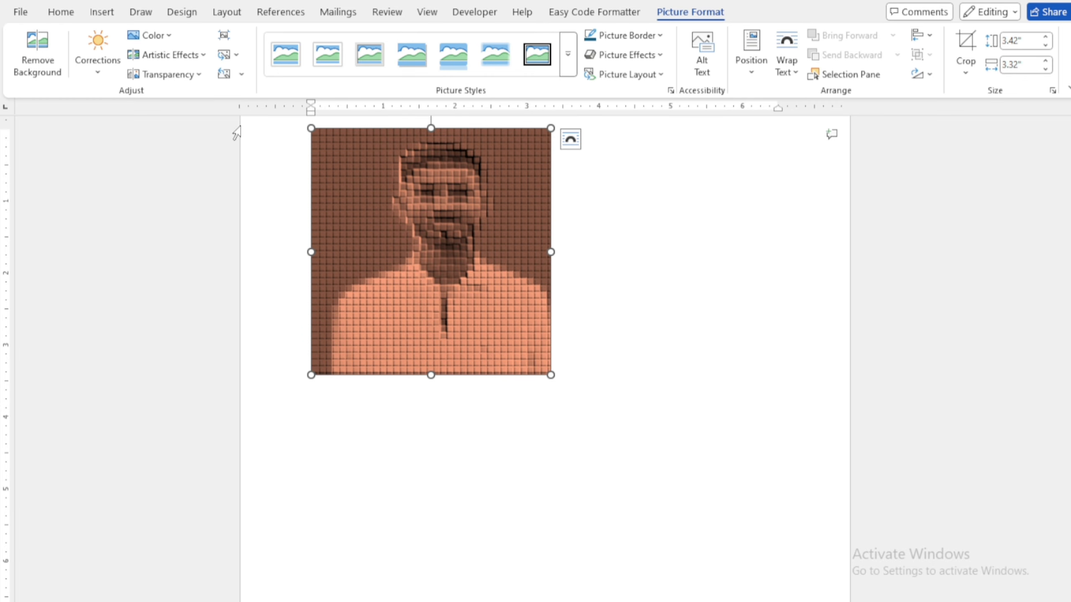
# Step: Replace the portrait with the flower picture ff from this device and undo the replacement
pyautogui.click(235, 56)
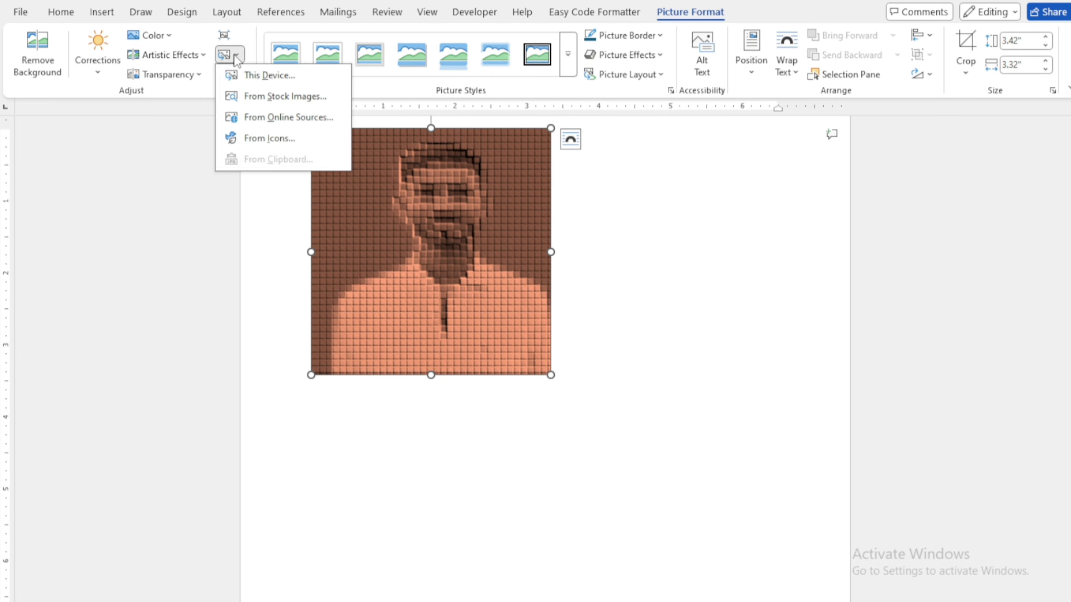
pyautogui.click(180, 142)
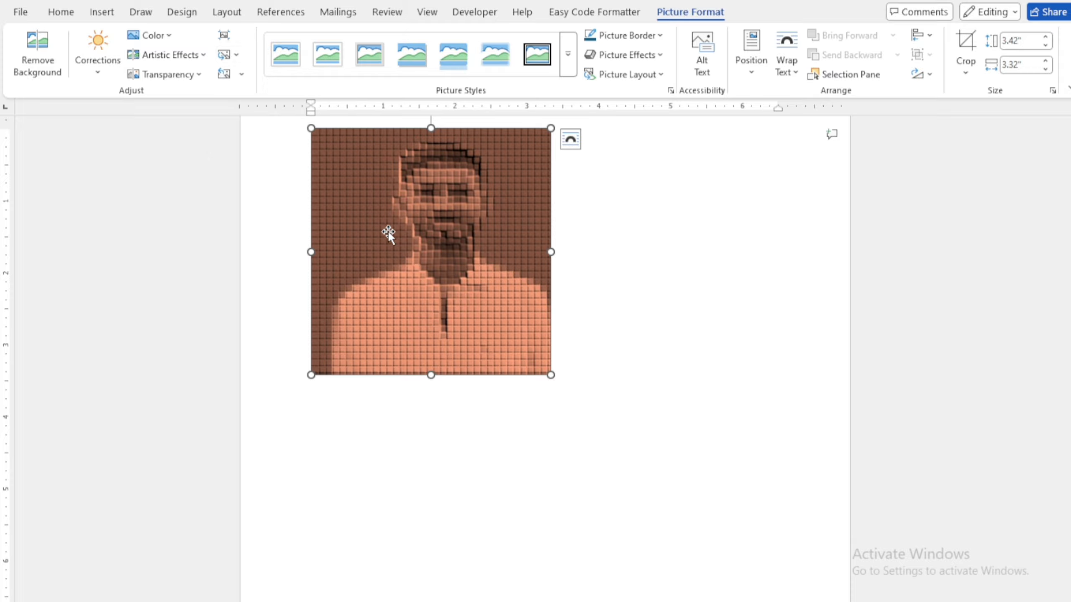
pyautogui.click(235, 60)
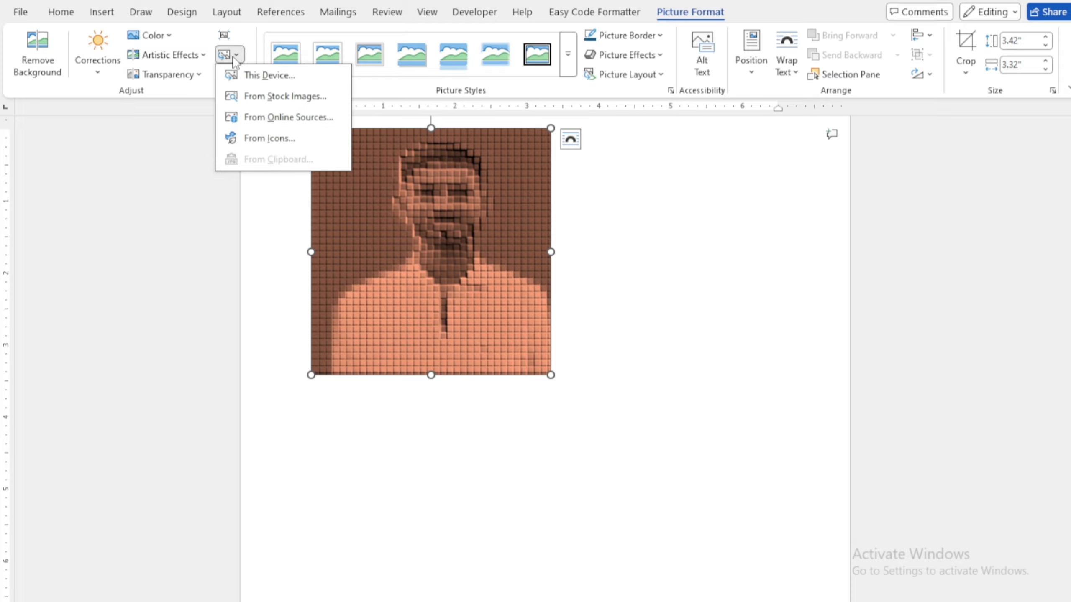
pyautogui.click(247, 78)
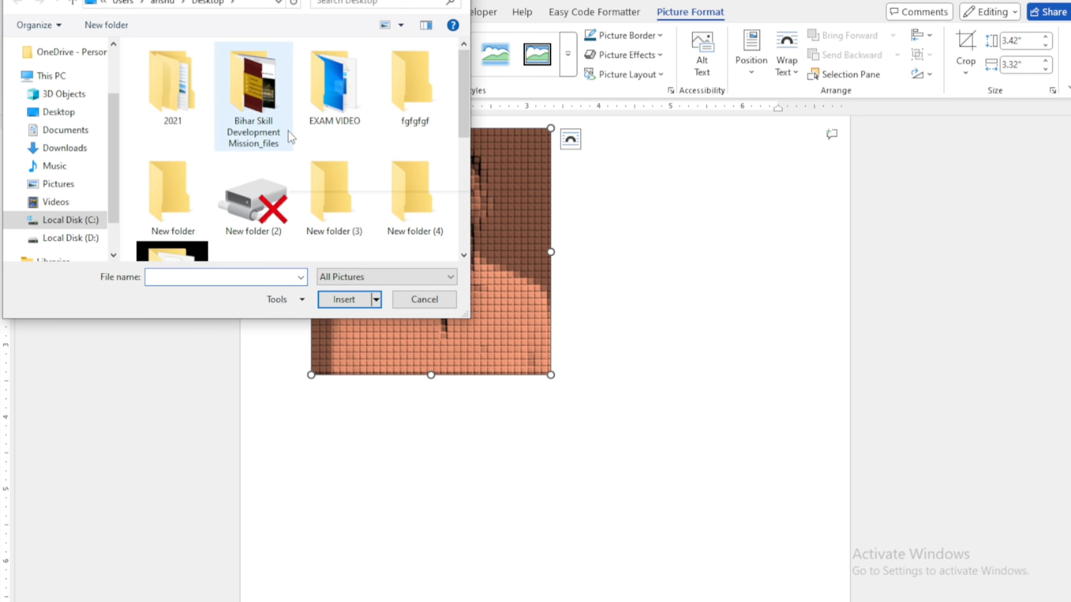
pyautogui.scroll(-5, 291, 137)
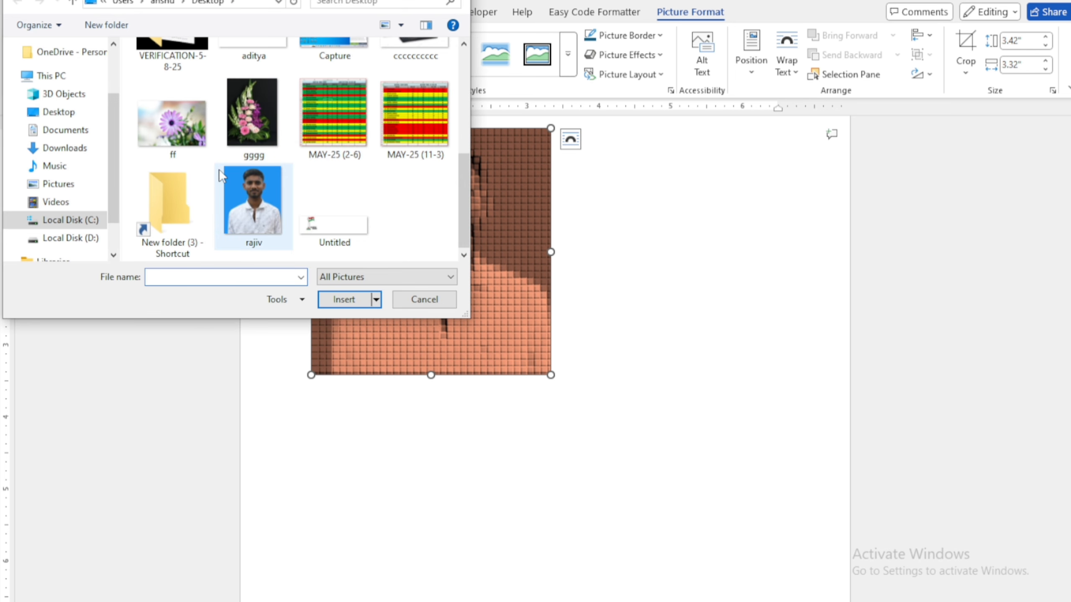
pyautogui.click(174, 132)
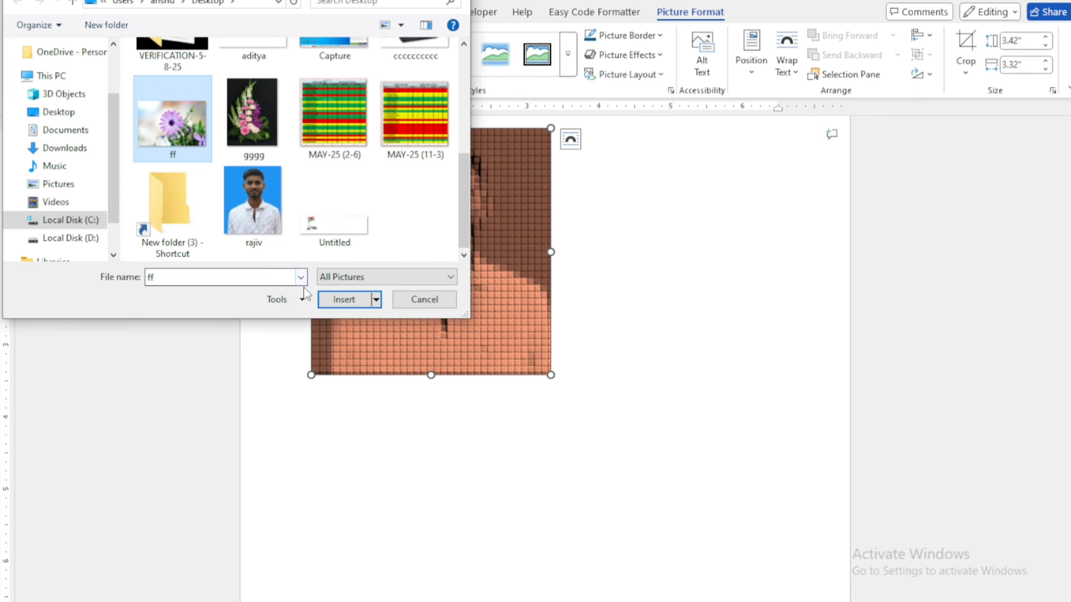
pyautogui.click(344, 300)
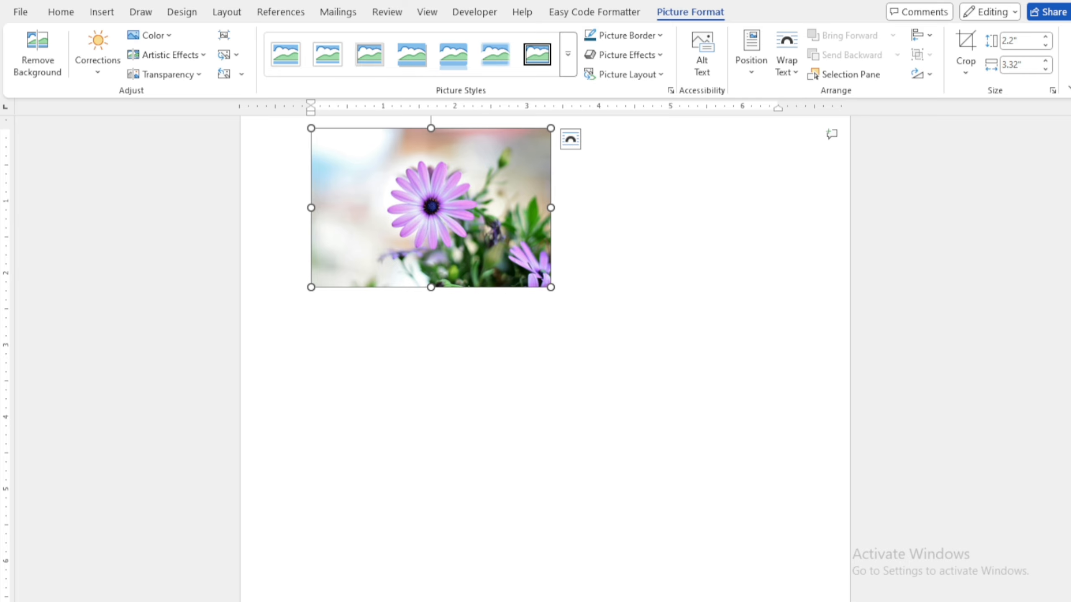
pyautogui.hotkey('ctrl', 'z')
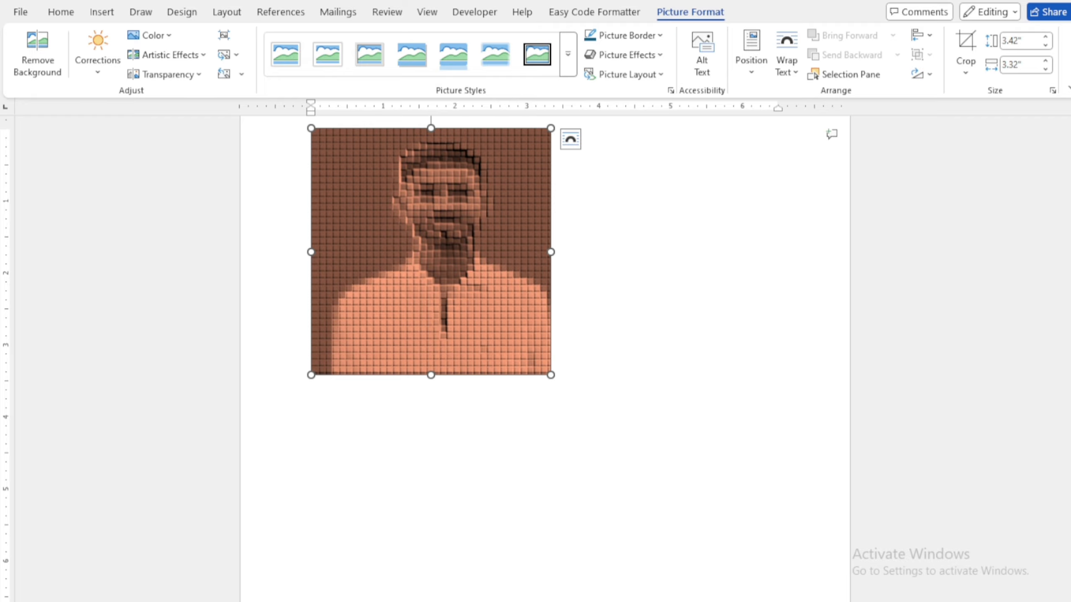
# Step: Shrink the portrait freehand to about 1.85" high and 1.8" wide
pyautogui.click(241, 75)
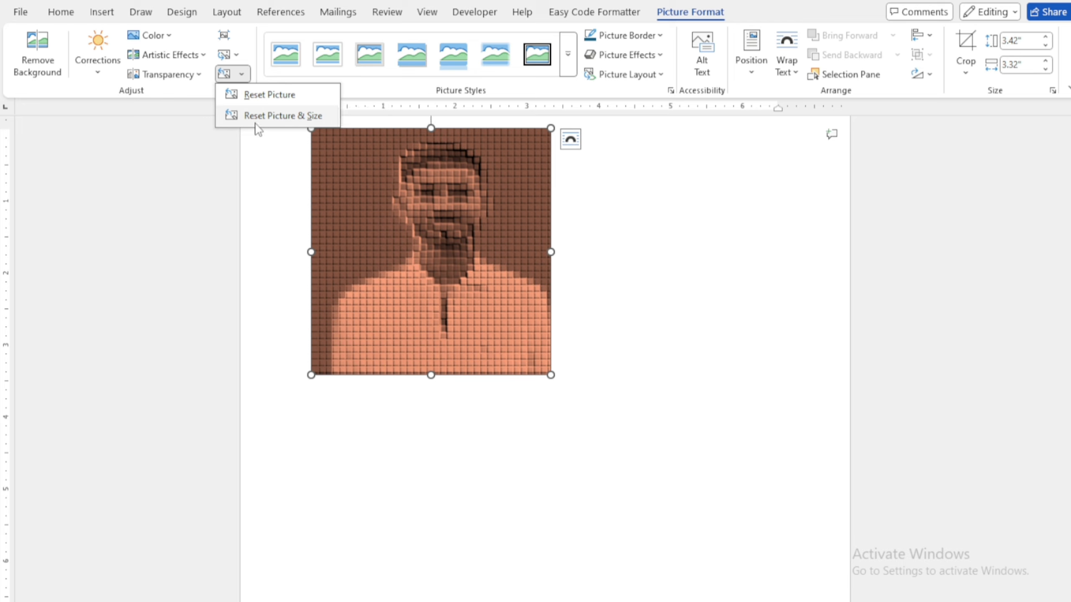
pyautogui.click(354, 236)
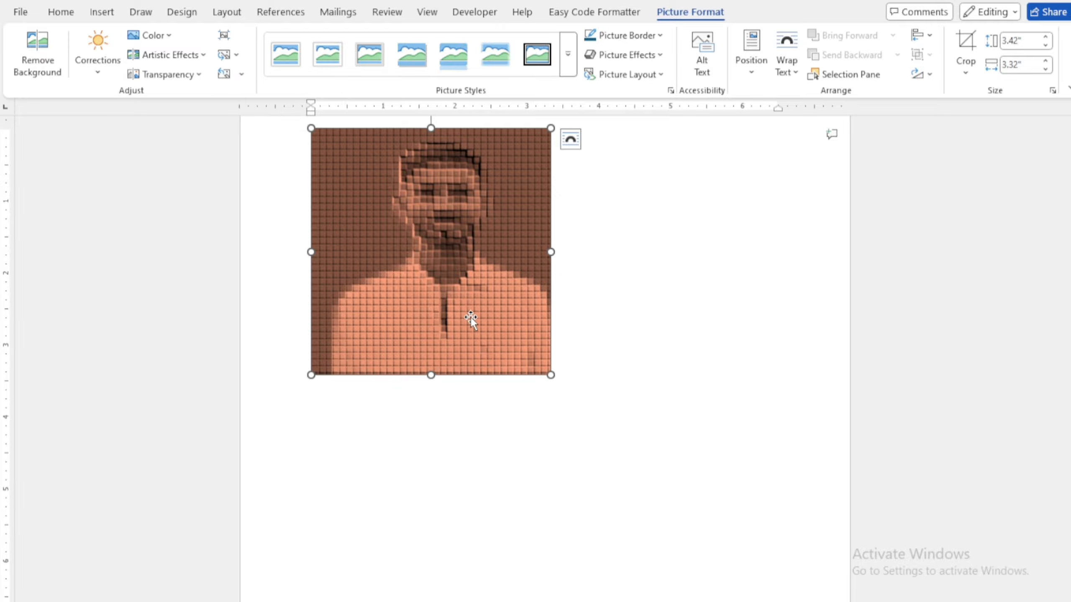
pyautogui.moveTo(547, 371); pyautogui.dragTo(438, 261)
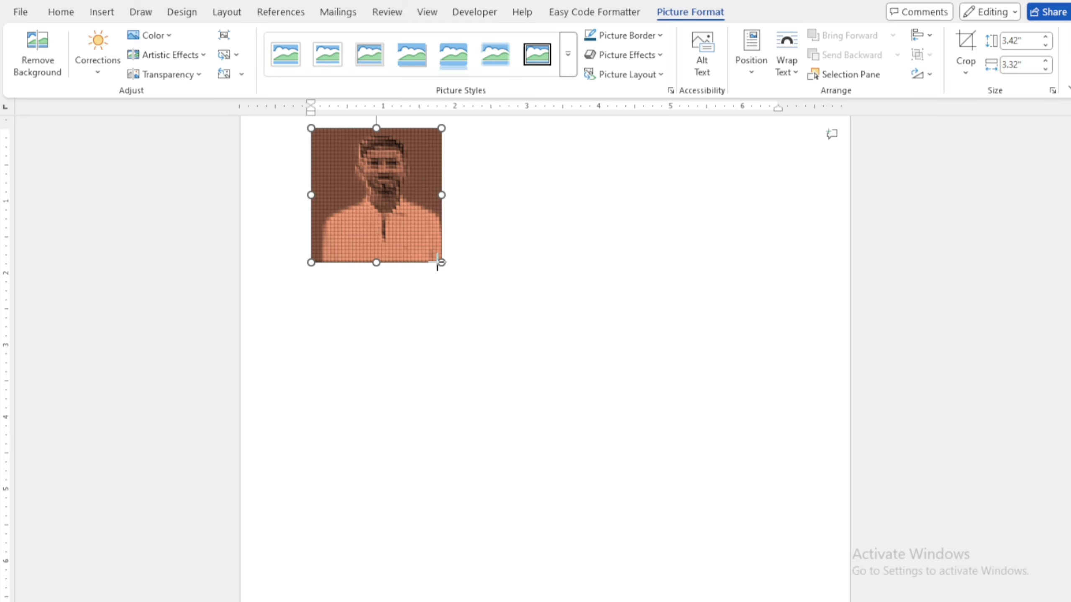
# Step: Reset the portrait's picture formatting without its size and undo the reset
pyautogui.click(242, 75)
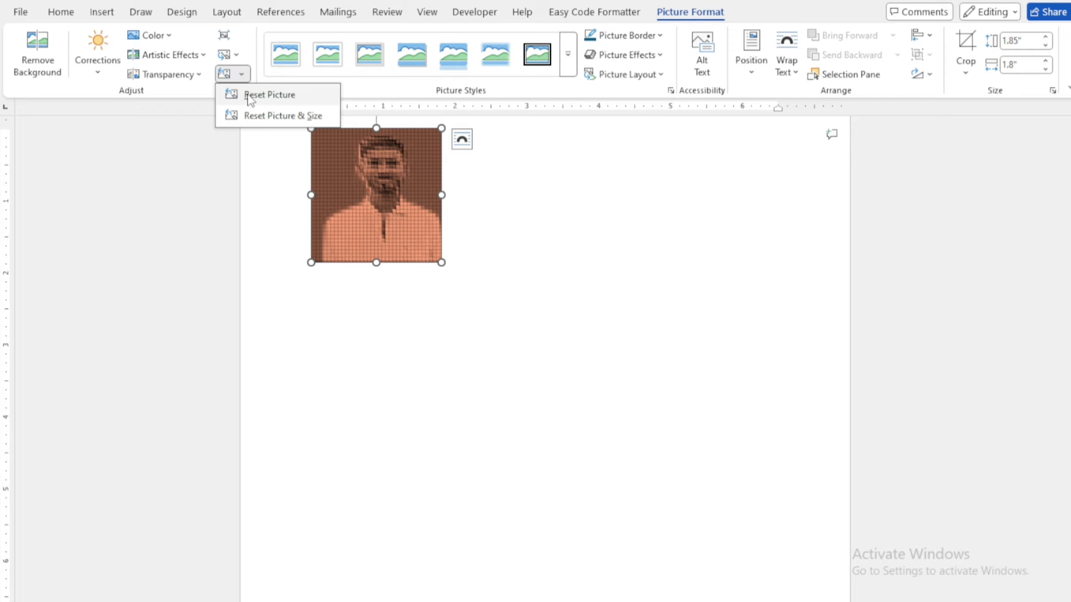
pyautogui.click(248, 95)
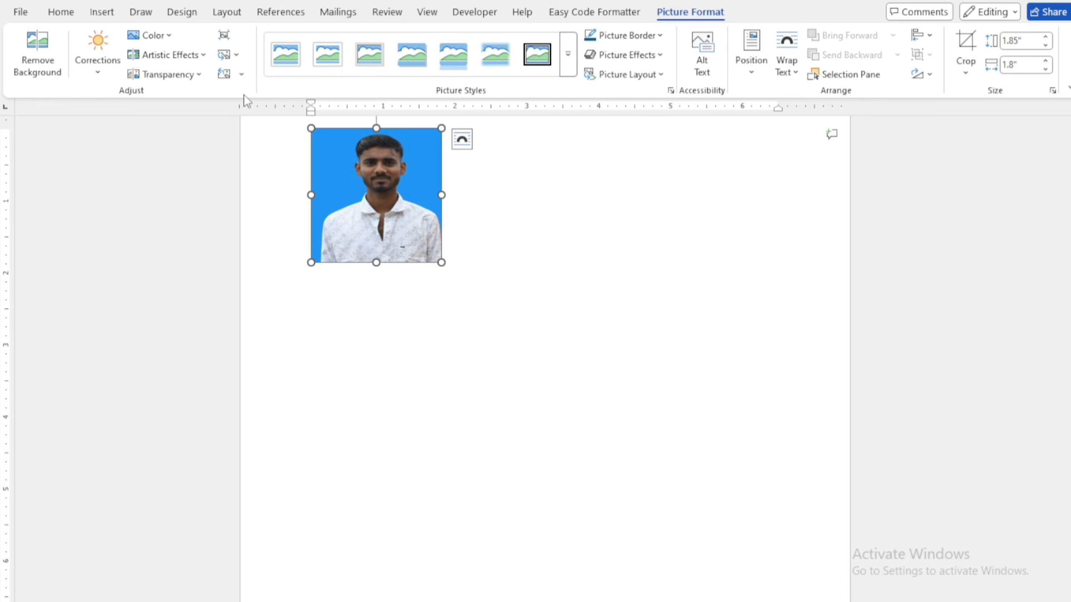
pyautogui.hotkey('ctrl', 'z')
# Step: Reset both the formatting and the size of the portrait
pyautogui.click(242, 75)
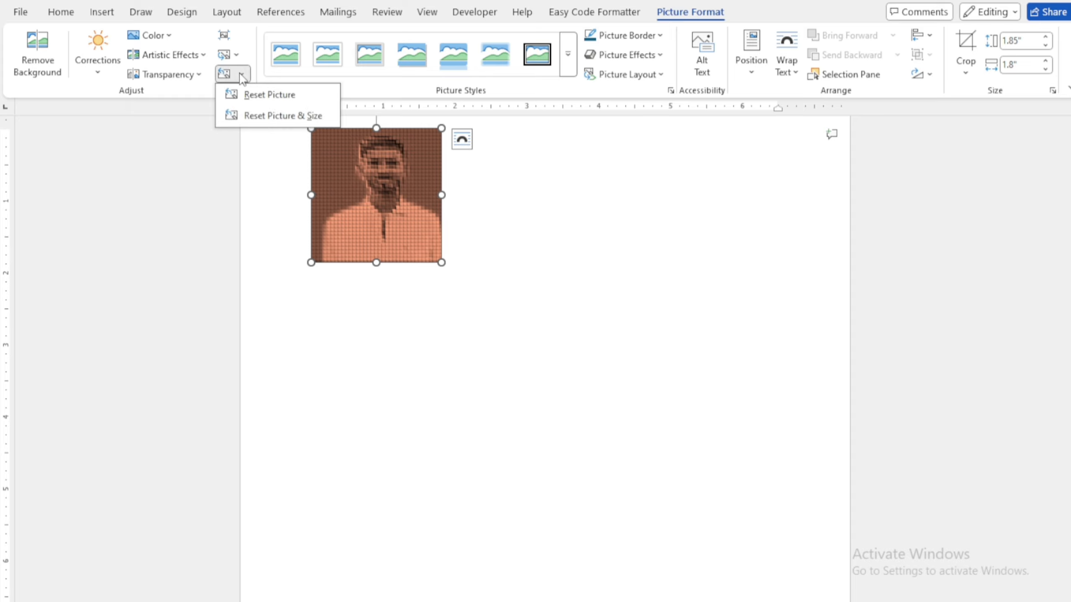
pyautogui.click(257, 117)
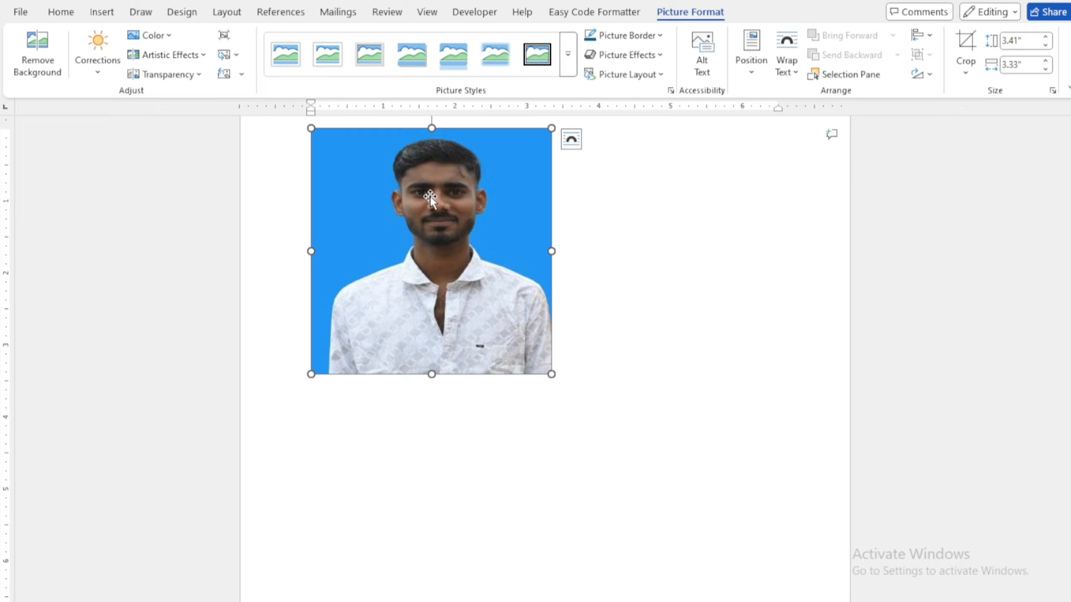
pyautogui.click(469, 203)
pyautogui.click(469, 203)
pyautogui.click(570, 59)
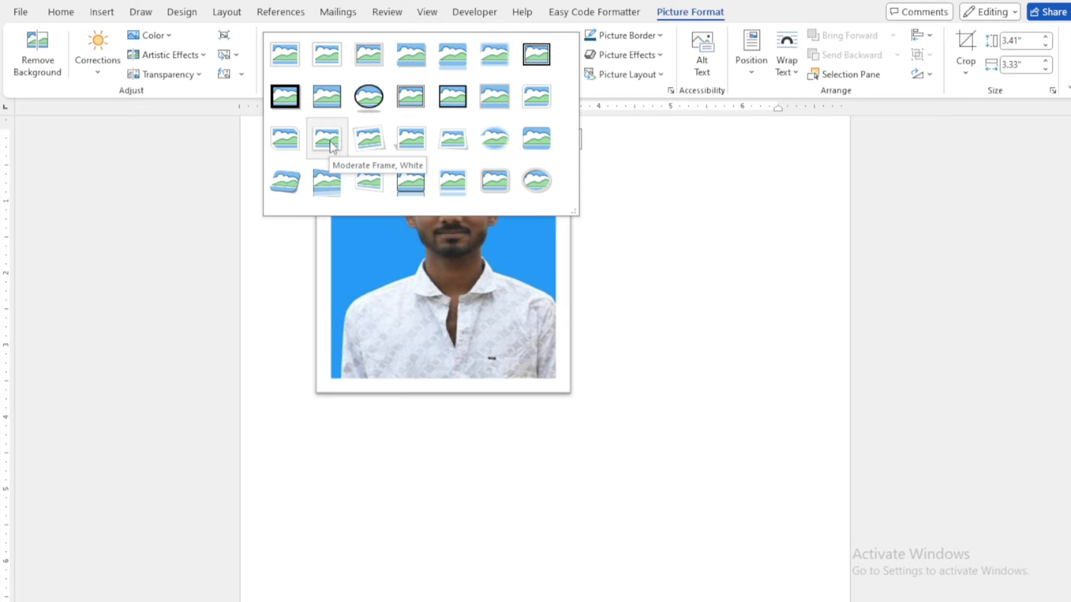
pyautogui.click(596, 258)
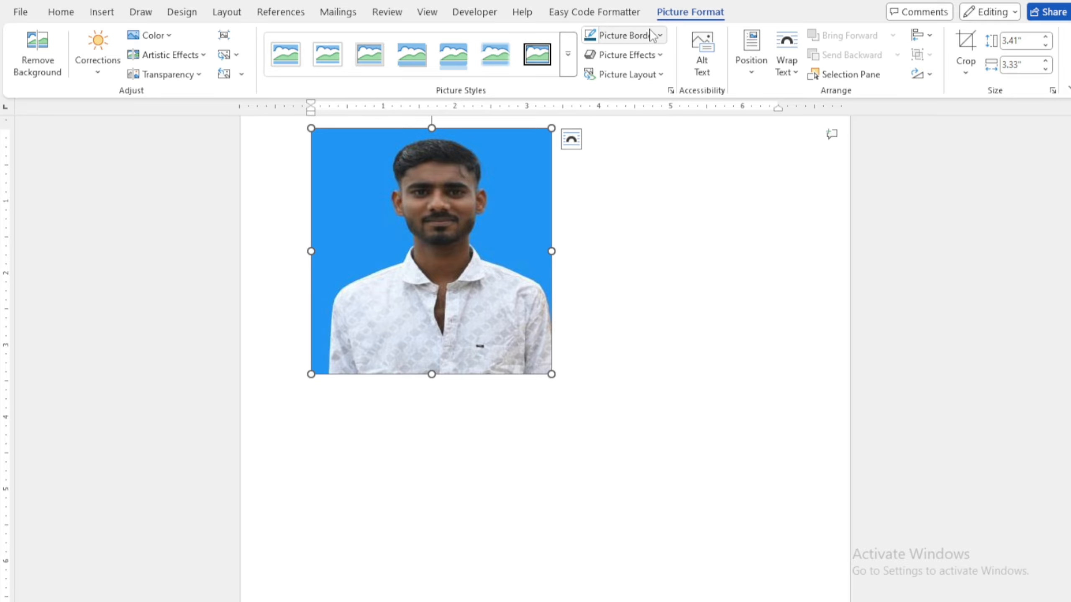
# Step: Give the portrait a border in standard red with a weight of 6 pt
pyautogui.click(661, 37)
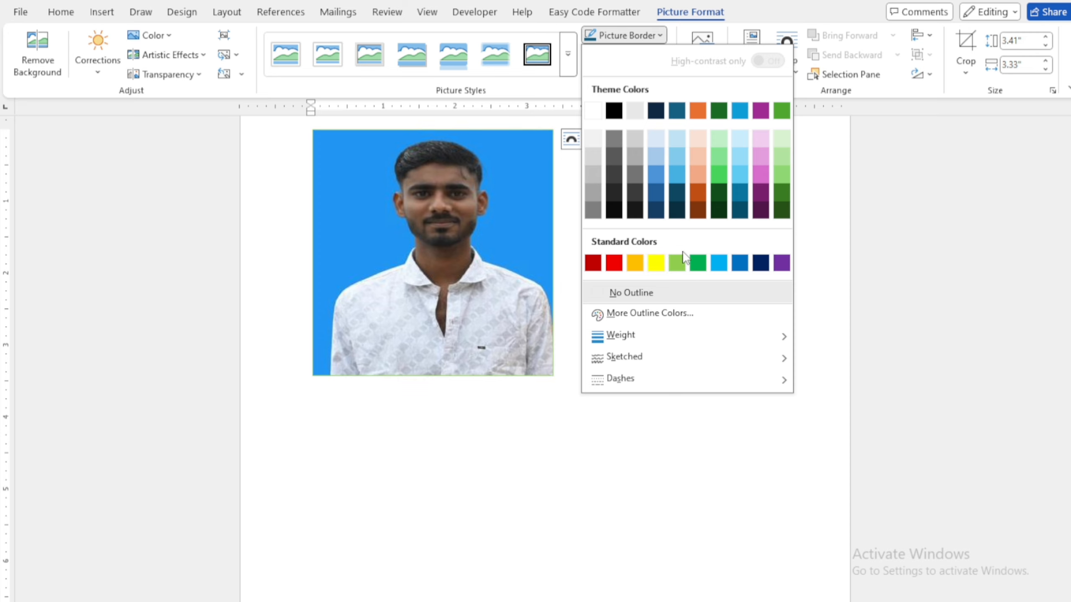
pyautogui.click(614, 270)
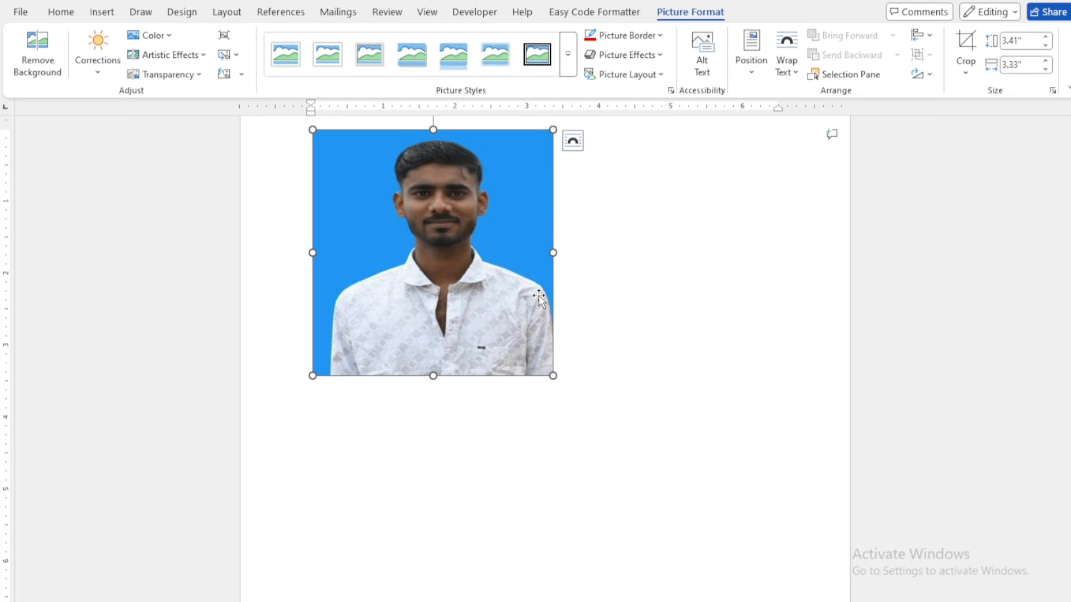
pyautogui.click(642, 36)
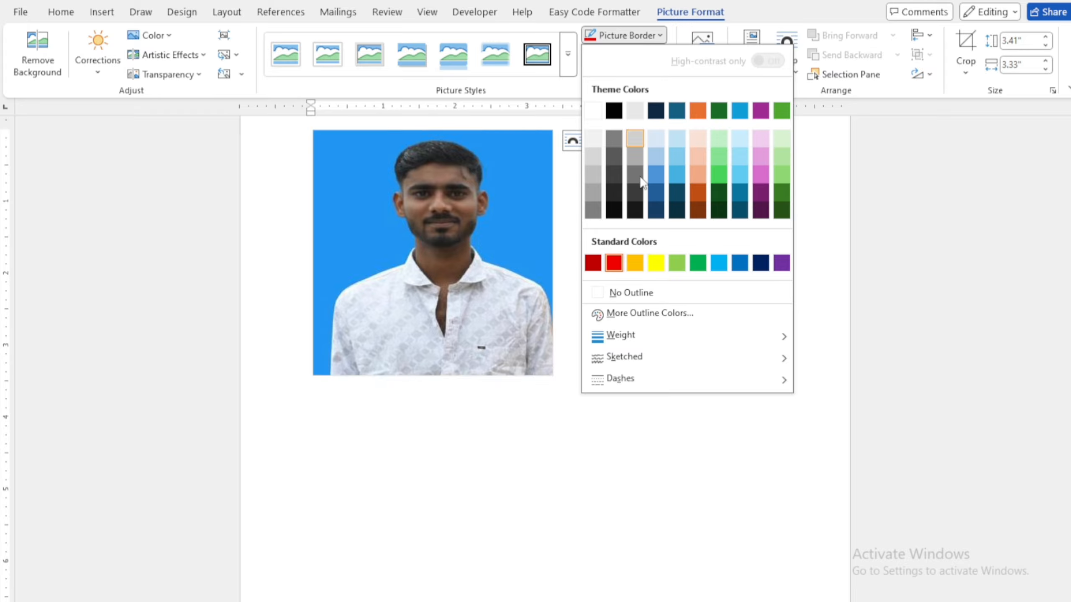
pyautogui.moveTo(636, 336)
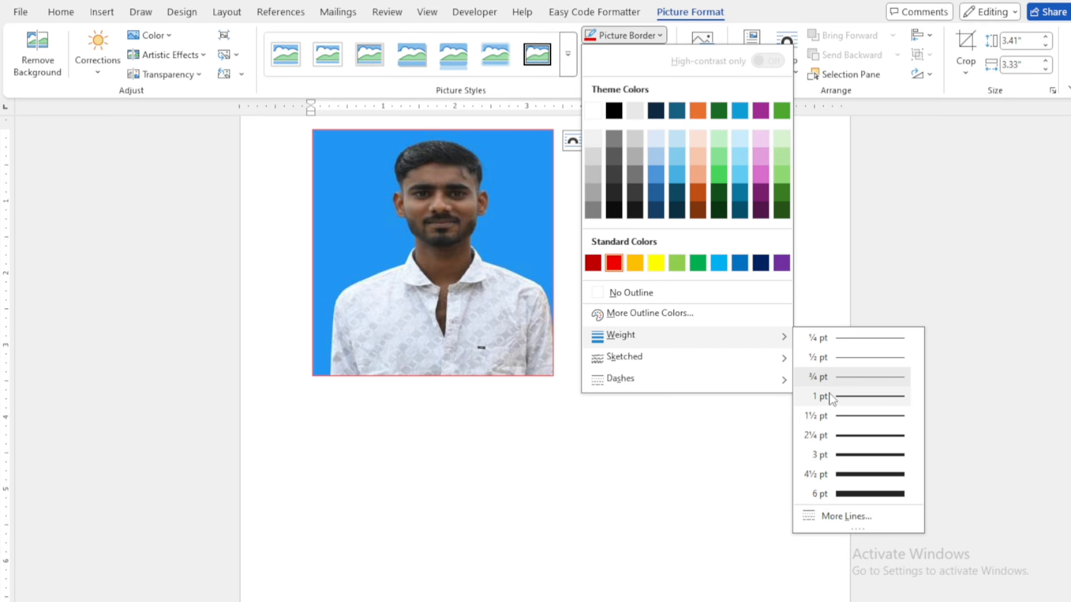
pyautogui.click(850, 495)
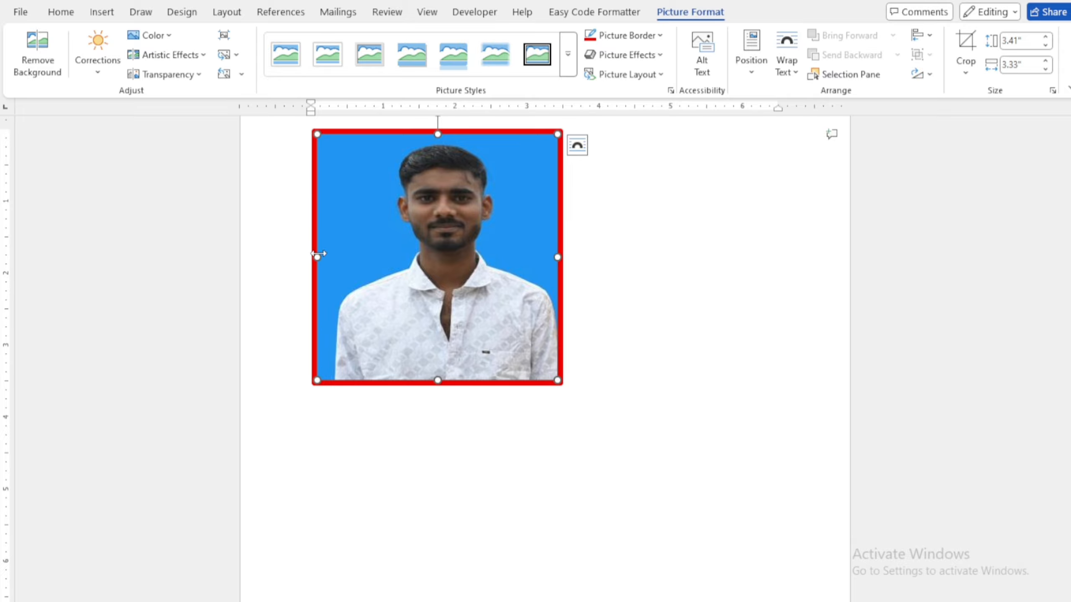
# Step: Apply a dashed line style to the portrait's red border and undo it
pyautogui.click(648, 36)
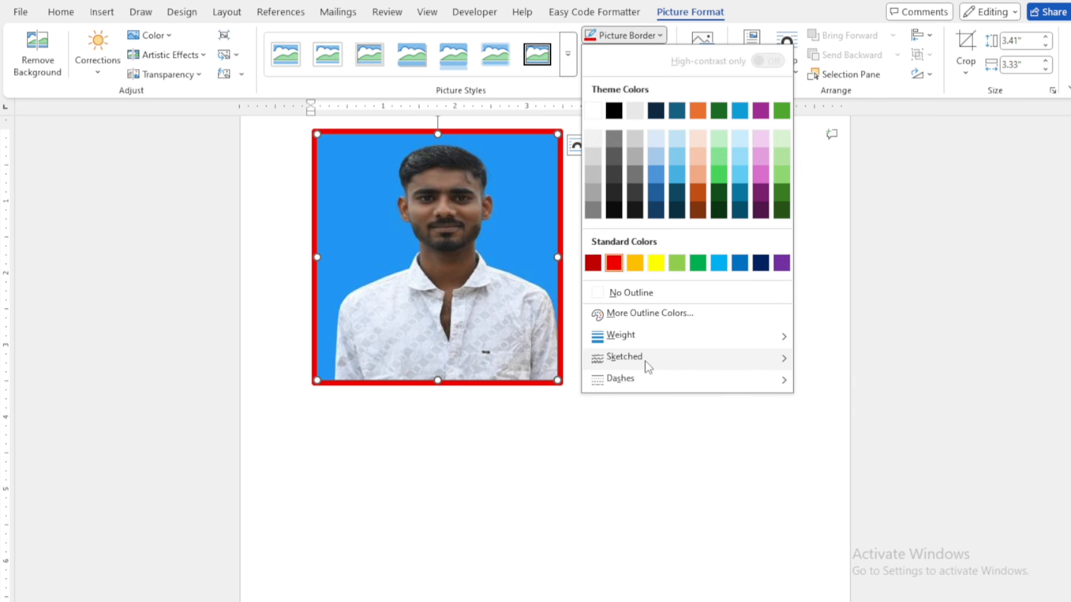
pyautogui.moveTo(646, 365)
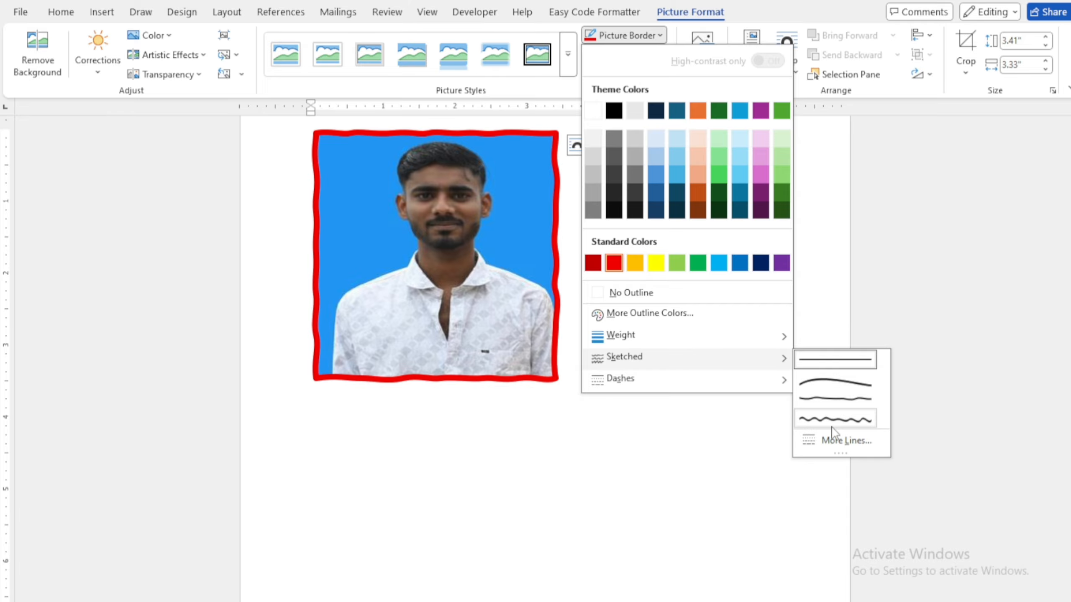
pyautogui.moveTo(758, 380)
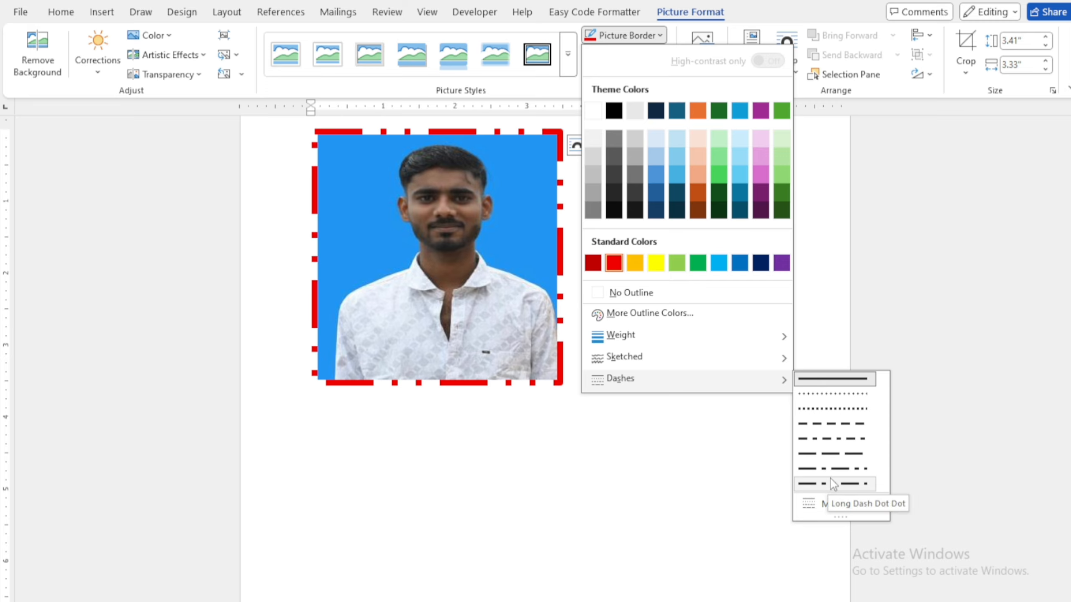
pyautogui.click(851, 420)
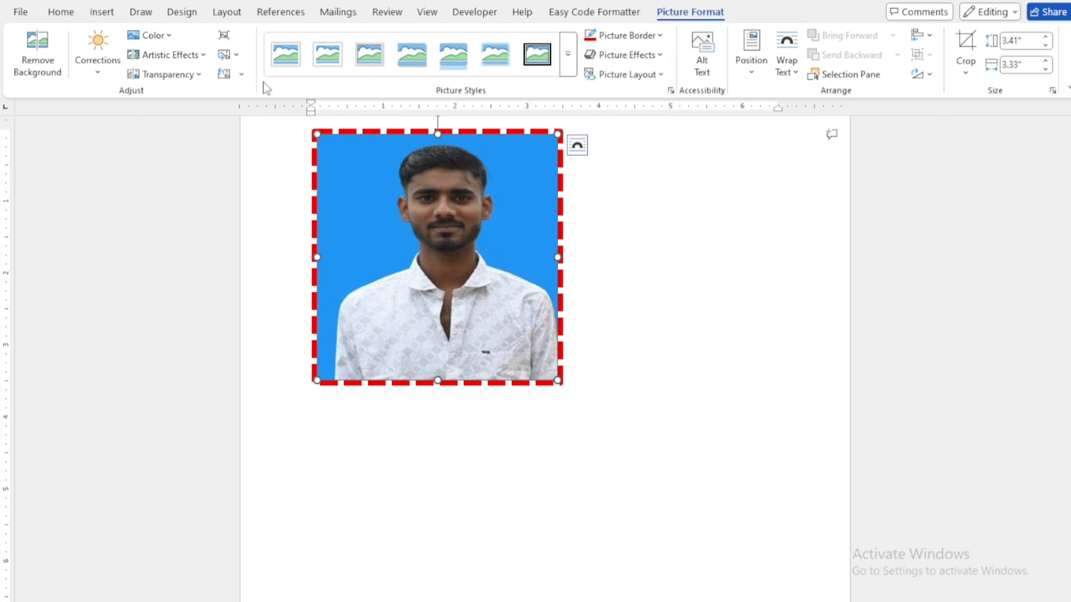
pyautogui.hotkey('ctrl', 'z')
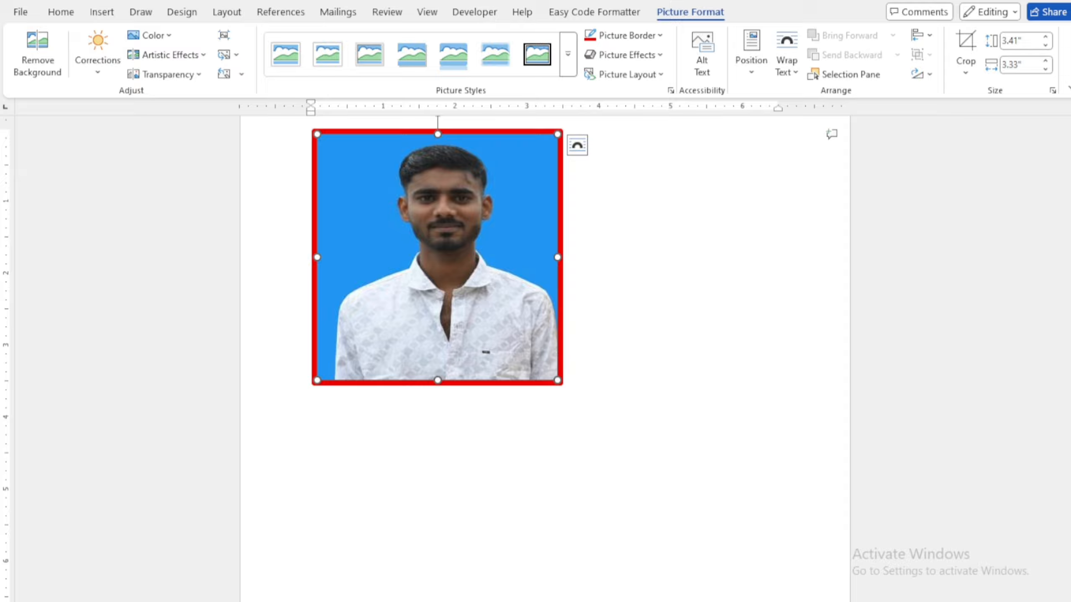
# Step: Apply the middle reflection variation to the portrait, then set it back to No Reflection
pyautogui.click(643, 55)
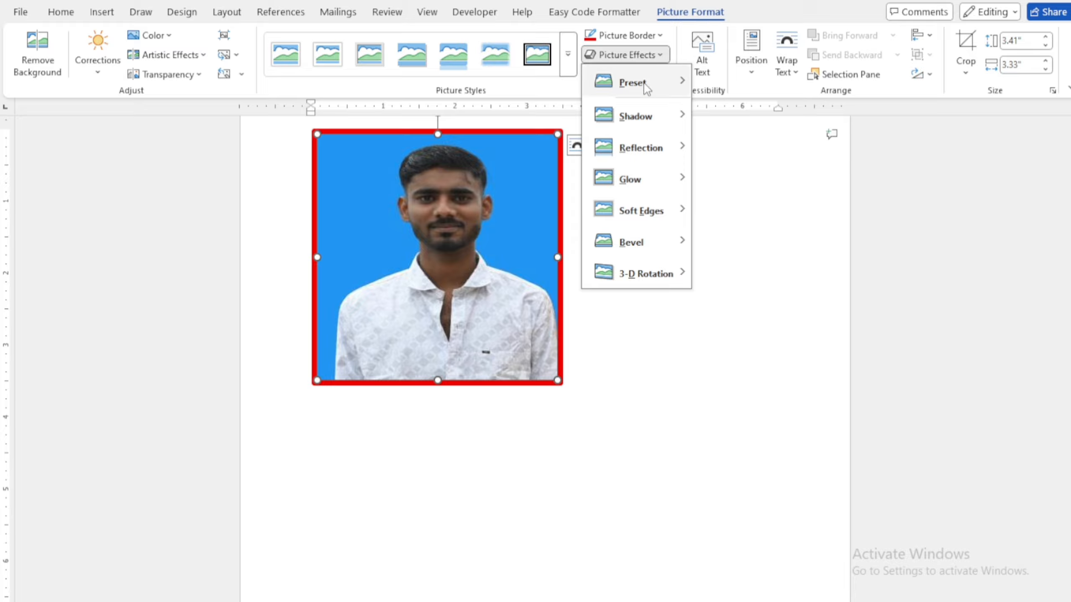
pyautogui.moveTo(646, 87)
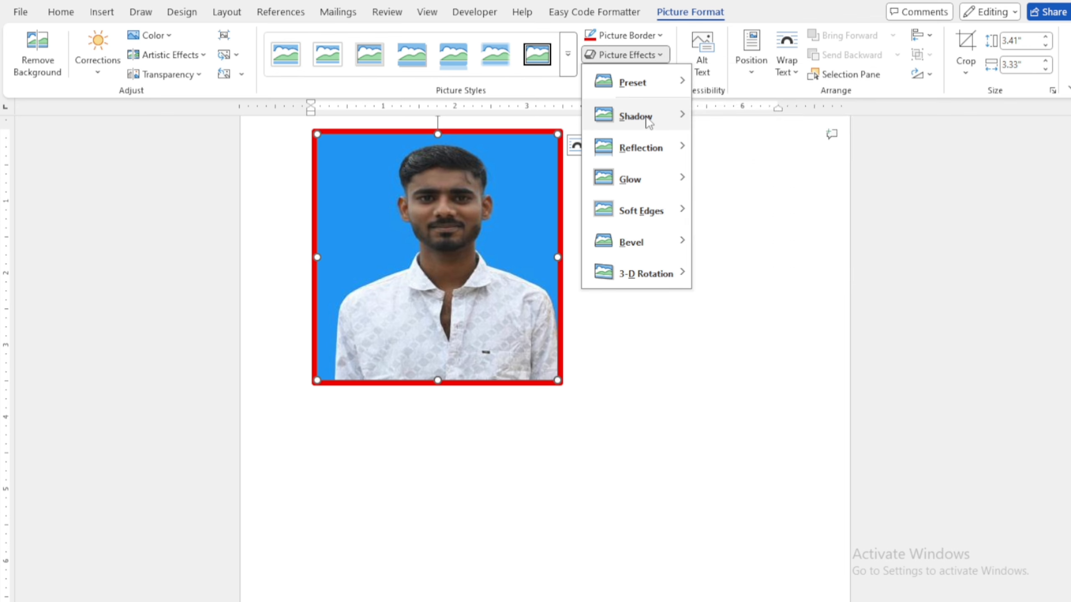
pyautogui.moveTo(649, 123)
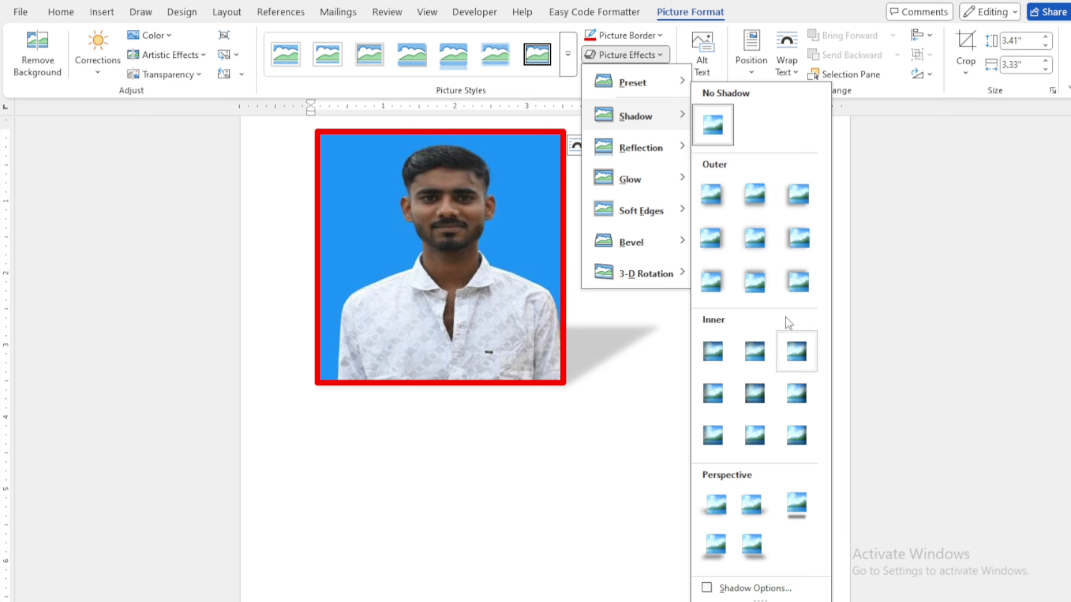
pyautogui.moveTo(661, 149)
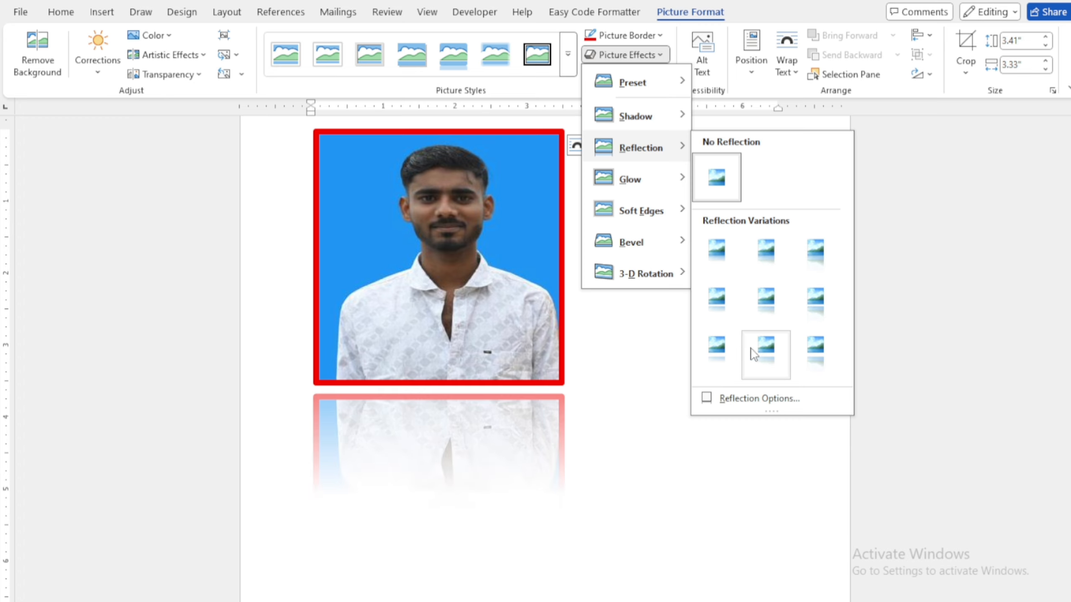
pyautogui.click(777, 318)
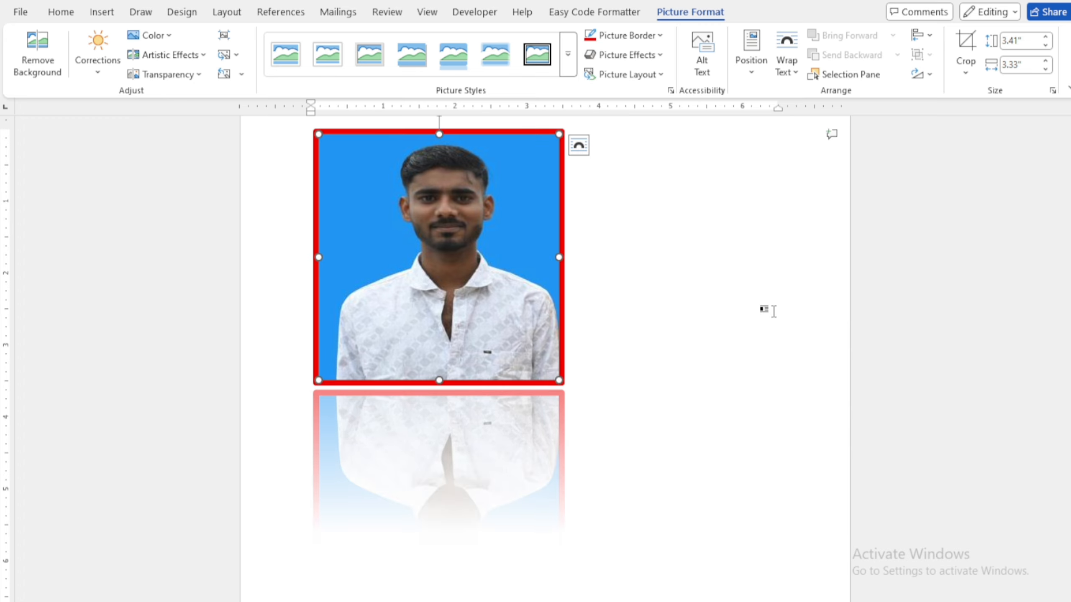
pyautogui.click(648, 59)
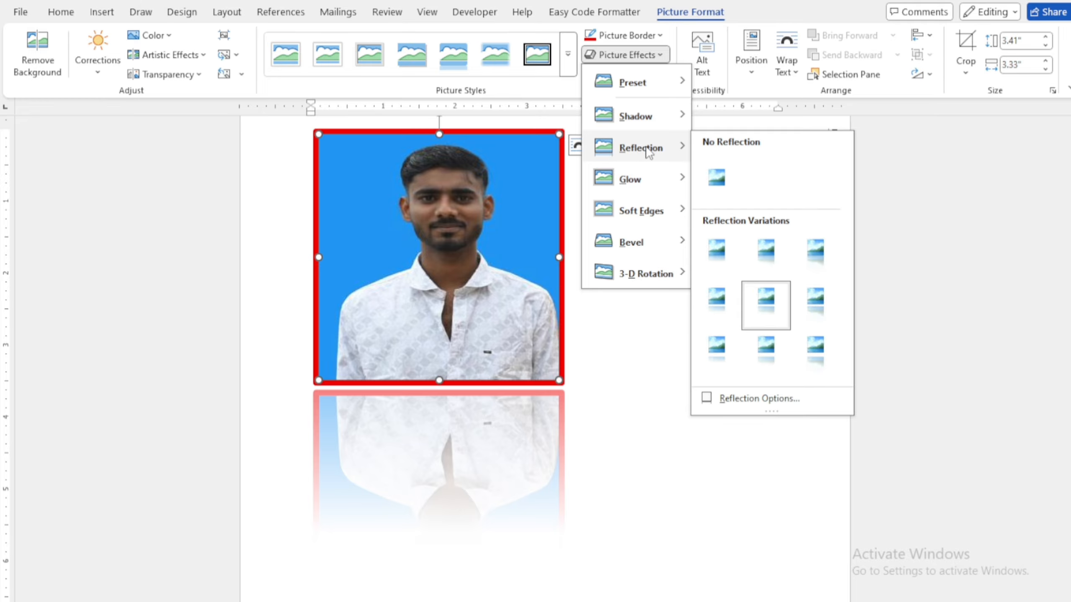
pyautogui.click(709, 176)
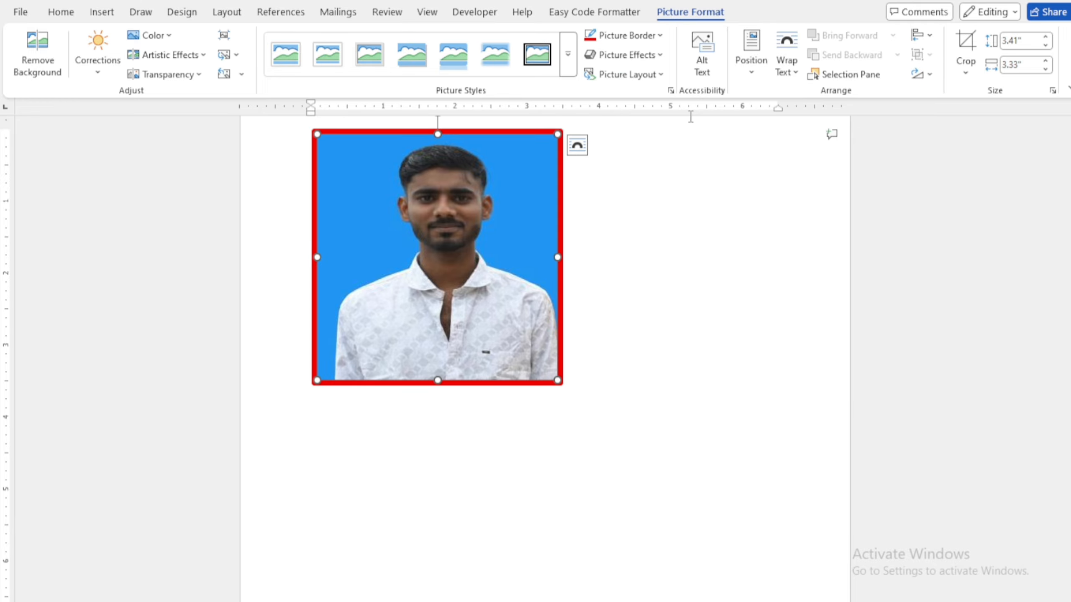
# Step: Preview the glow, soft edges, bevel and 3-D rotation effects on the portrait without applying any
pyautogui.click(649, 55)
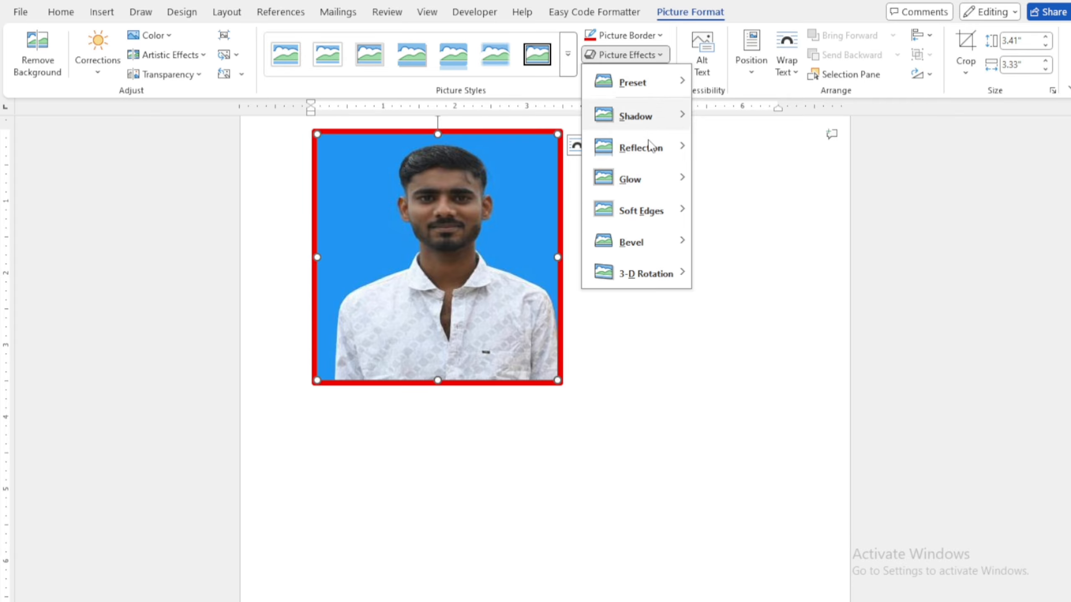
pyautogui.moveTo(650, 180)
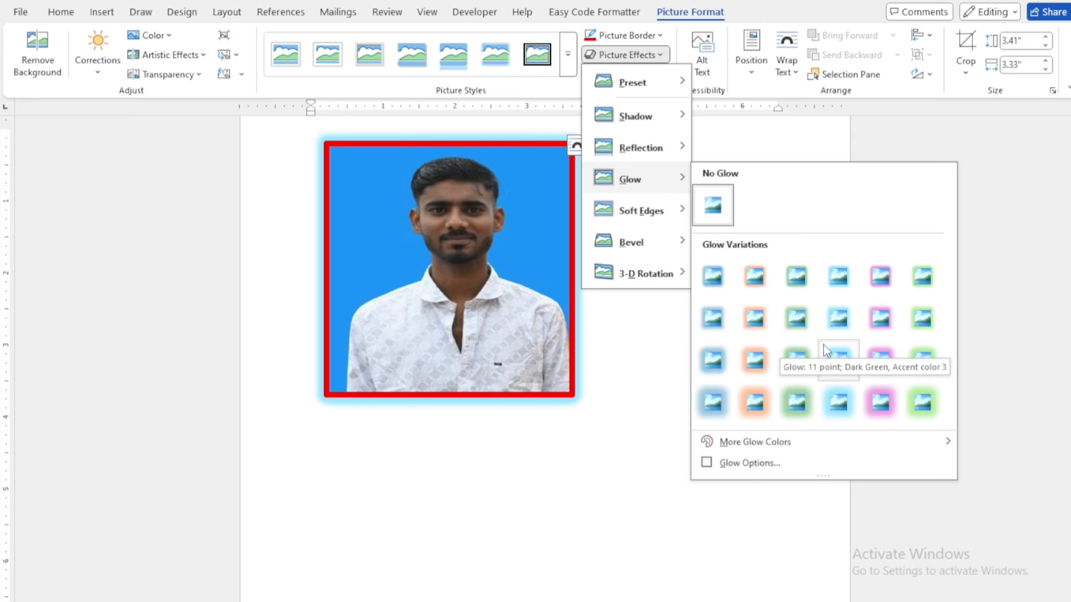
pyautogui.moveTo(645, 212)
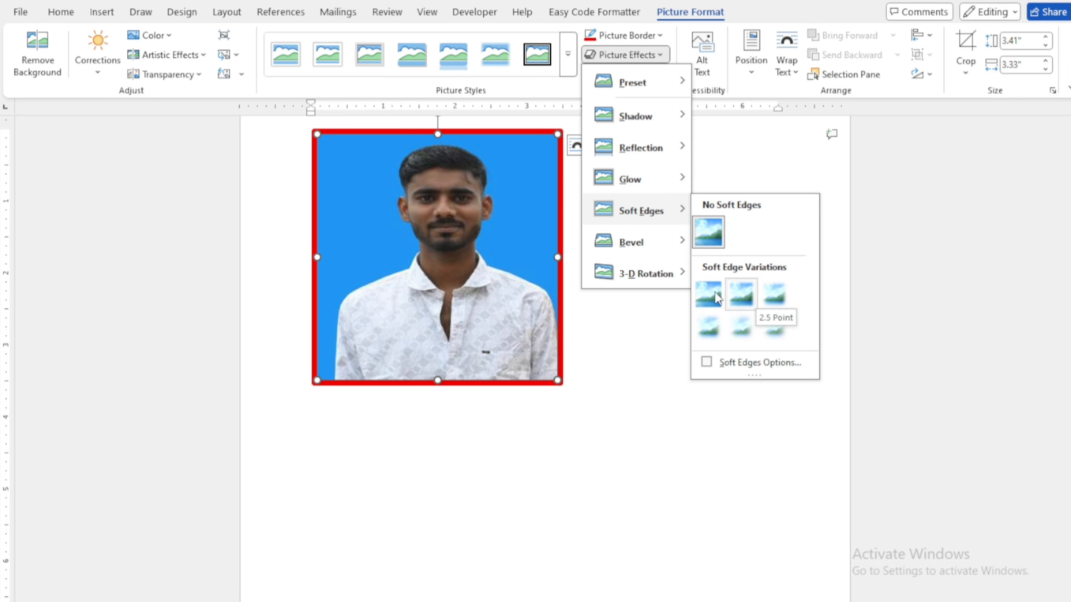
pyautogui.moveTo(646, 240)
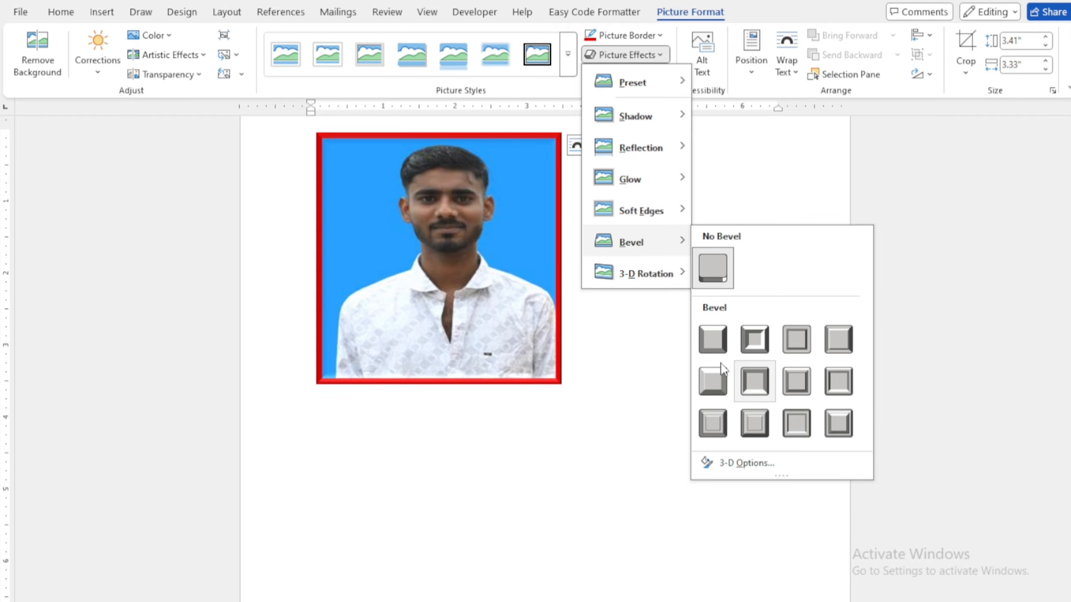
pyautogui.moveTo(677, 274)
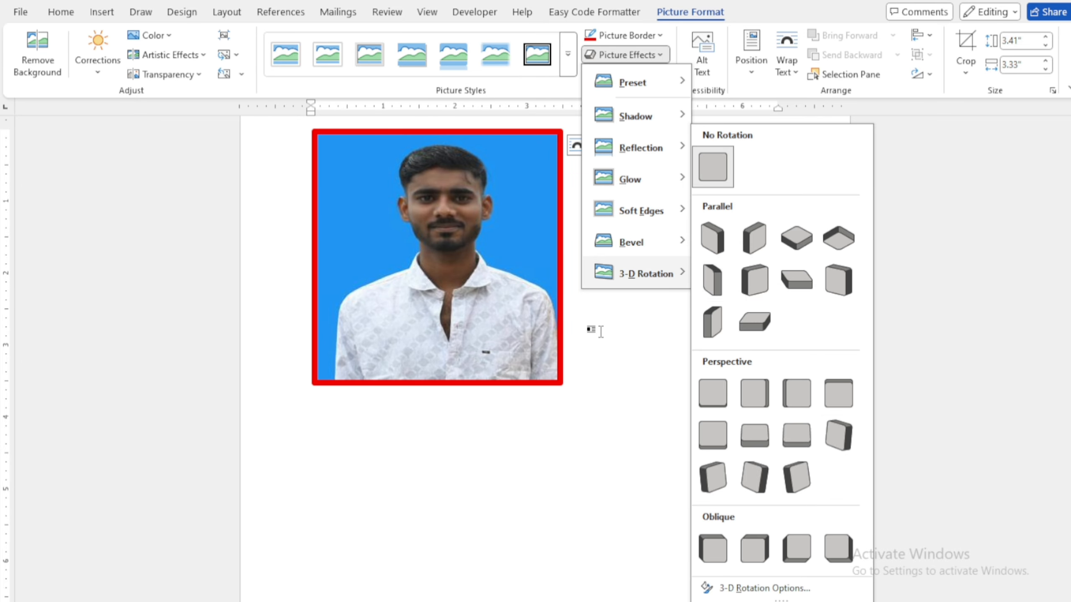
pyautogui.click(590, 330)
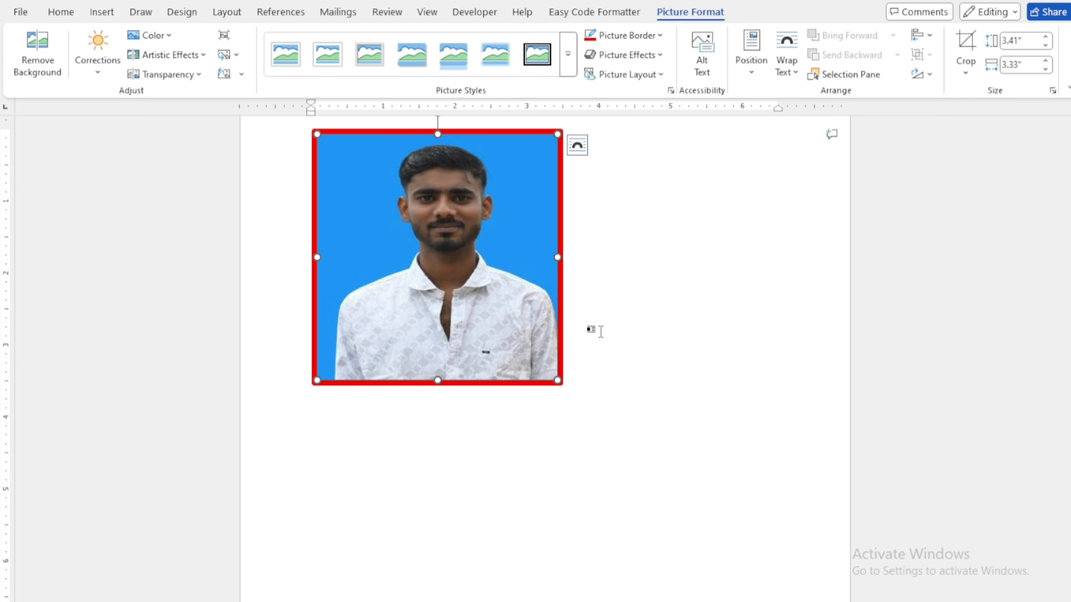
# Step: Convert the portrait to a SmartArt graphic with the first picture layout and enter a first name as its caption
pyautogui.click(650, 76)
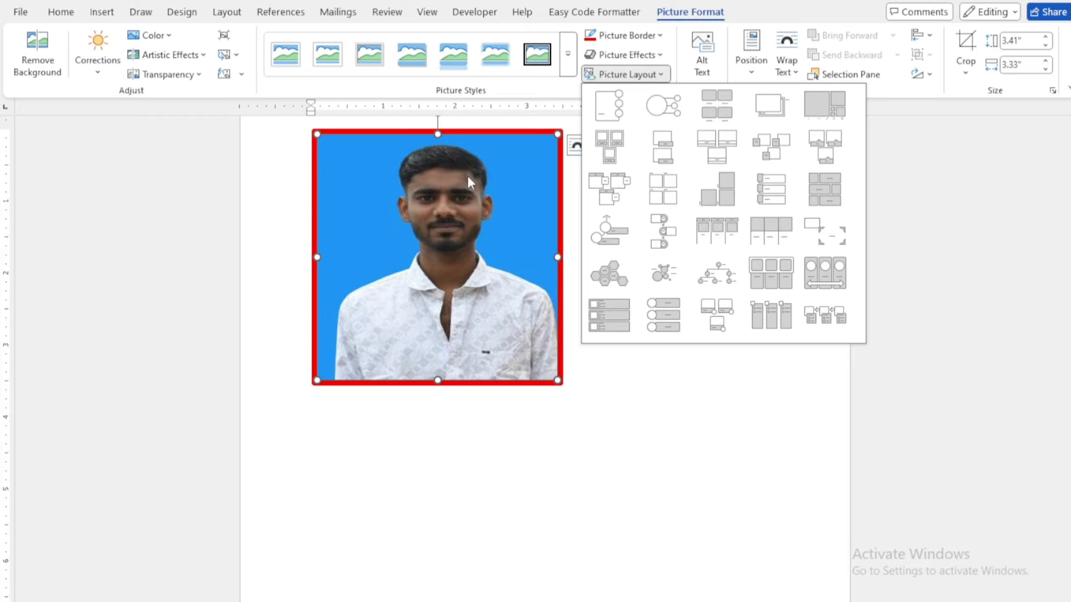
pyautogui.click(609, 112)
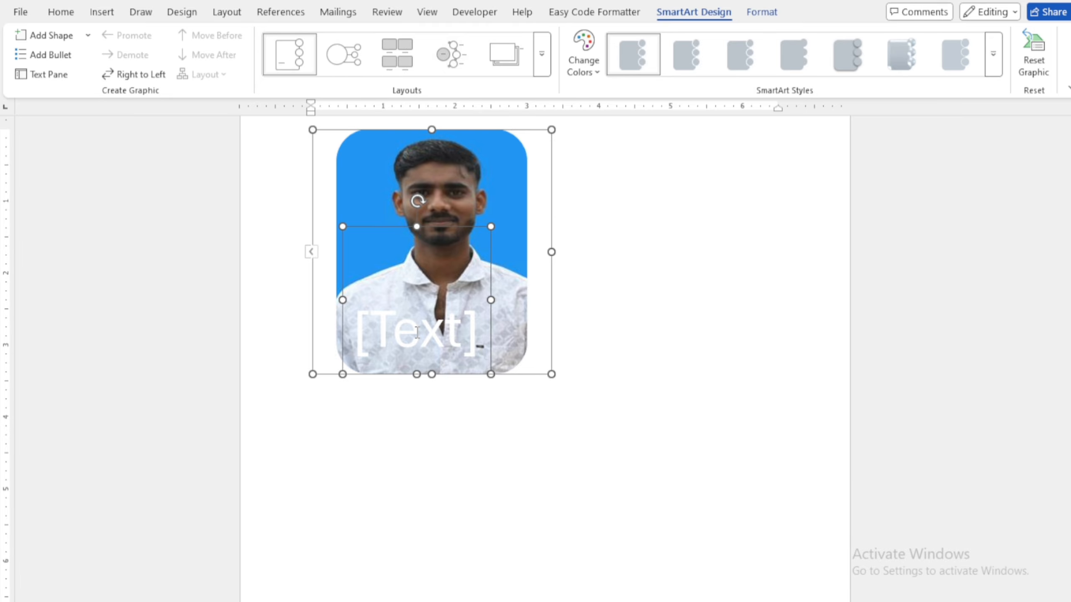
pyautogui.click(416, 333)
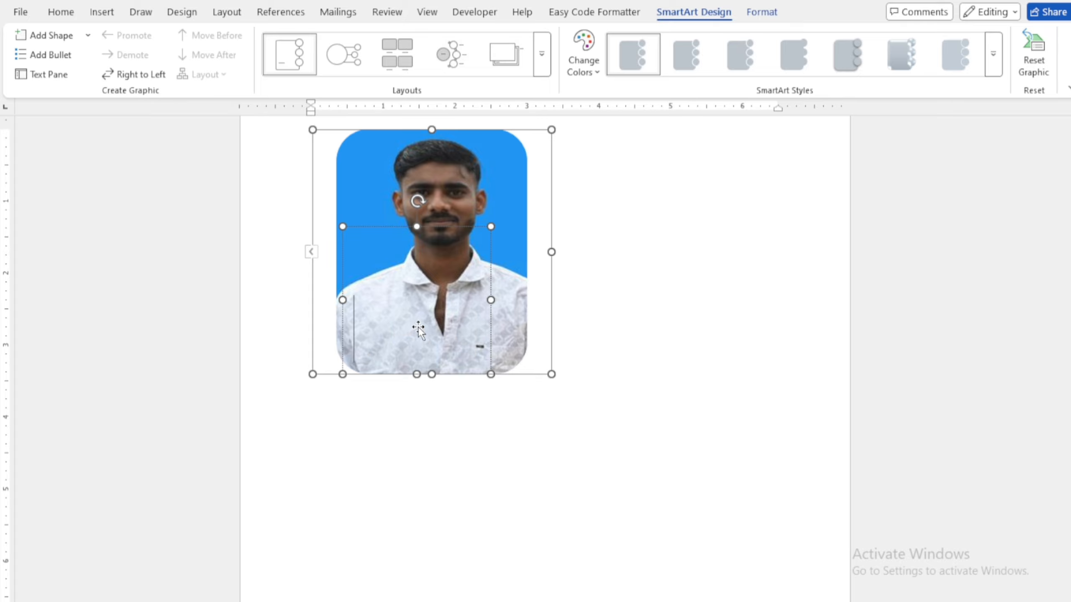
pyautogui.write('ram')
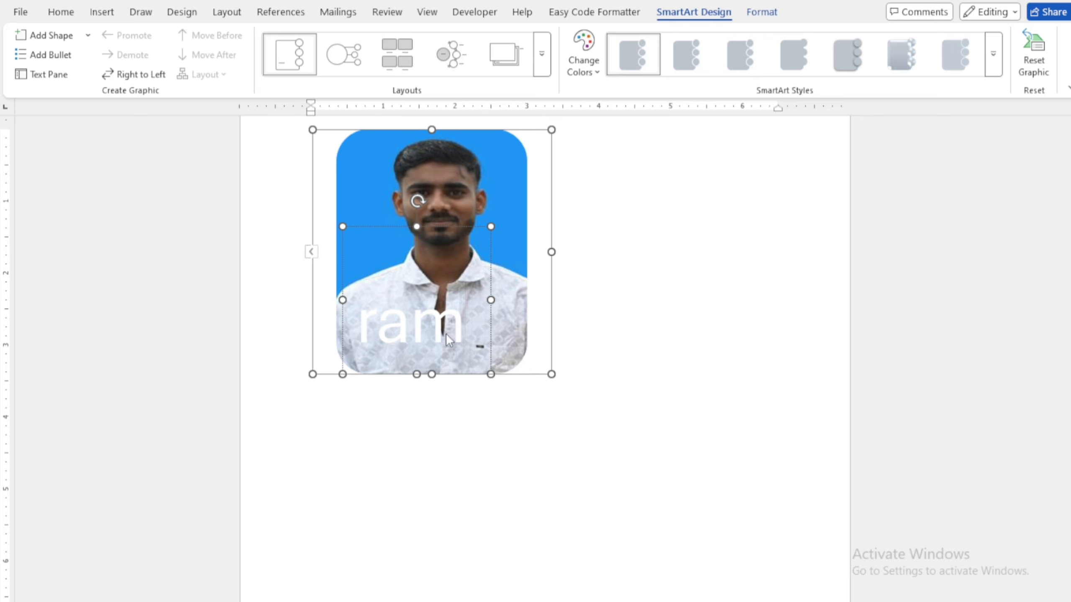
# Step: Recolor the SmartArt graphic with the last Colorful variation, then revert it to the red-bordered portrait
pyautogui.moveTo(466, 330); pyautogui.dragTo(352, 327)
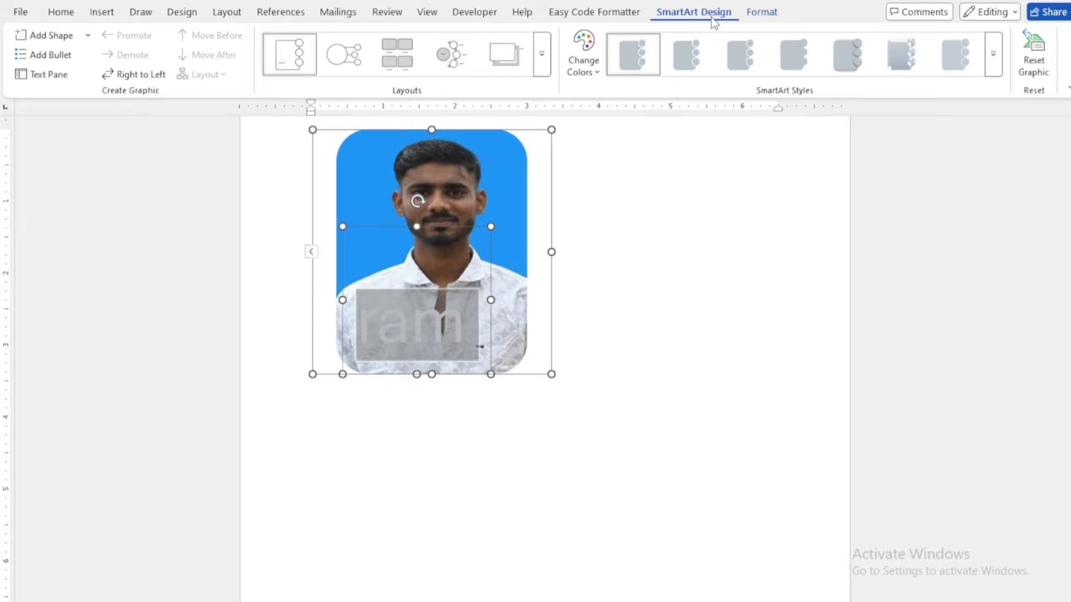
pyautogui.click(583, 55)
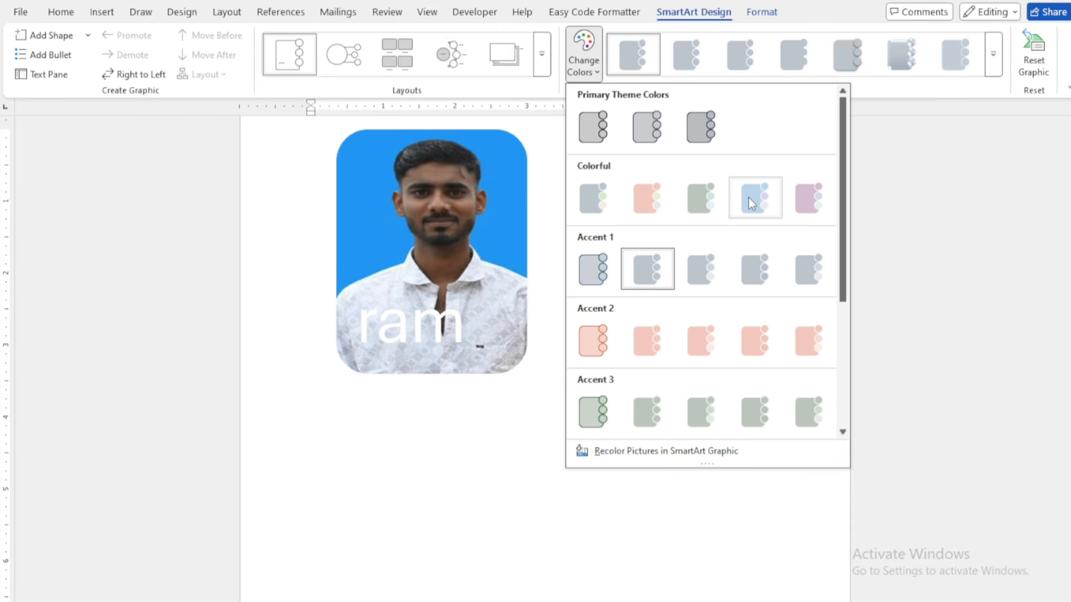
pyautogui.click(802, 196)
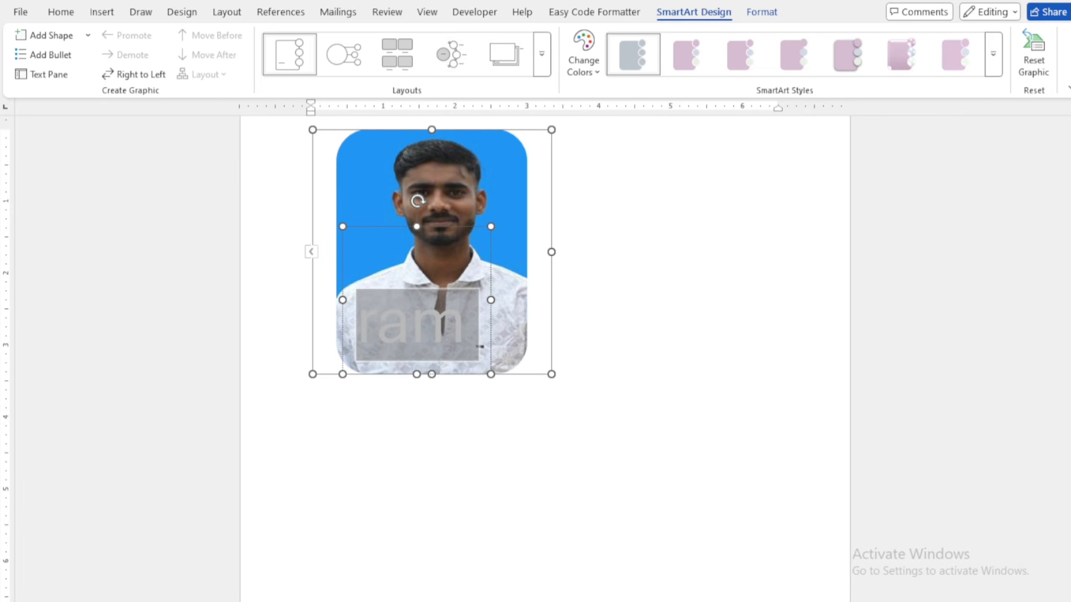
pyautogui.press('Delete')
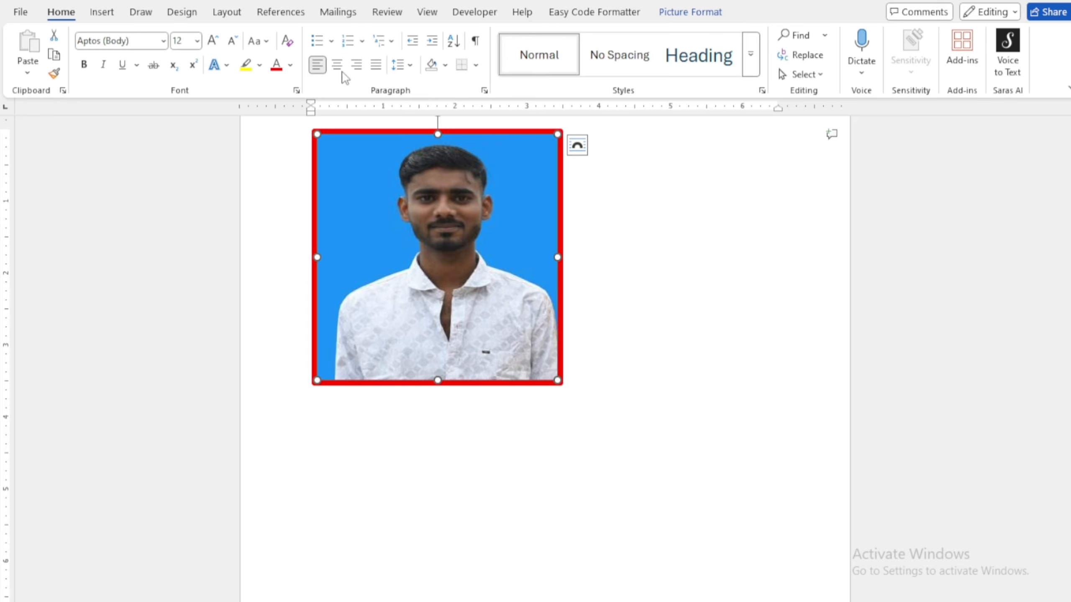
pyautogui.click(666, 16)
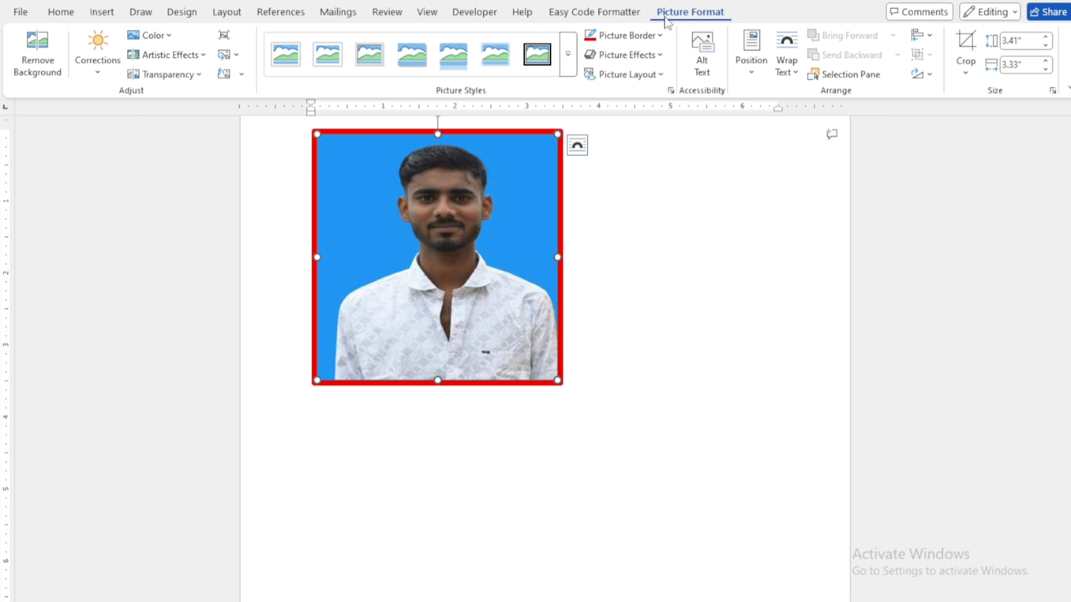
pyautogui.click(640, 75)
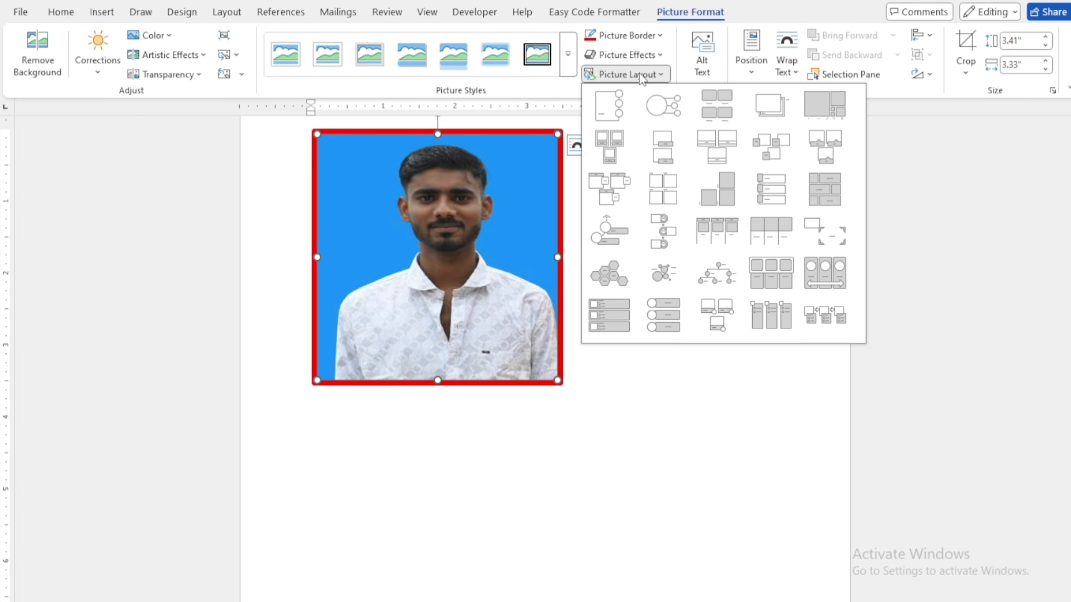
pyautogui.click(641, 75)
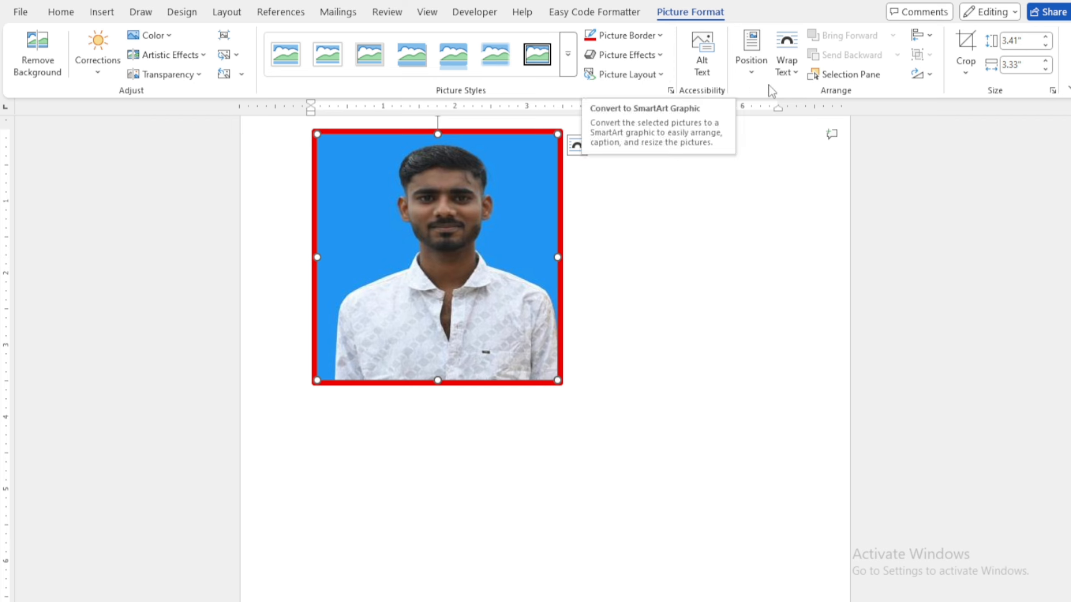
pyautogui.click(763, 76)
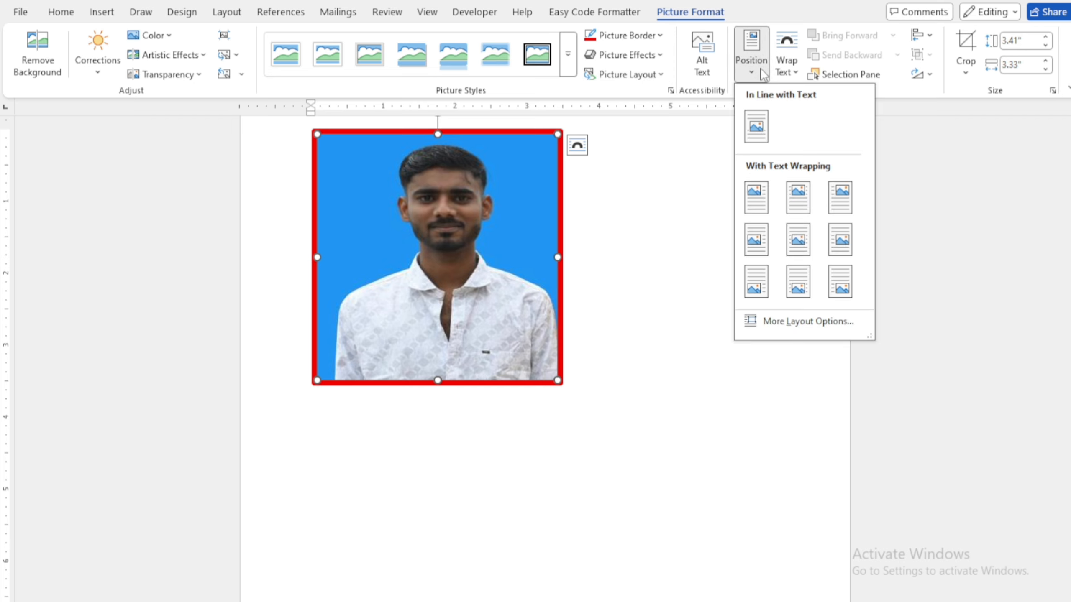
pyautogui.click(638, 178)
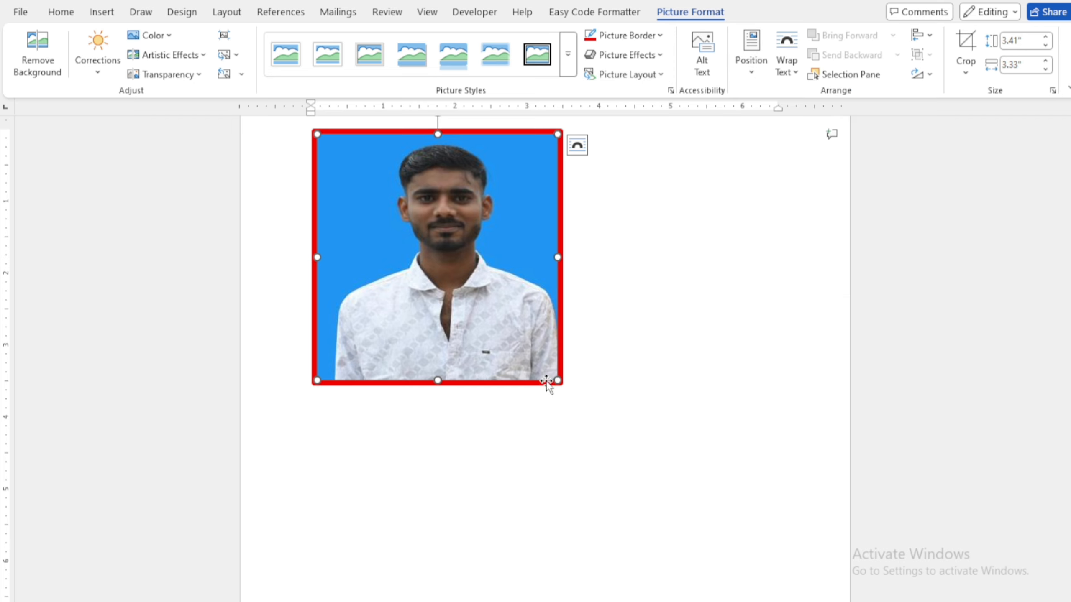
# Step: Shrink the portrait freehand to about 1.92" high and 1.88" wide
pyautogui.moveTo(557, 380); pyautogui.dragTo(452, 273)
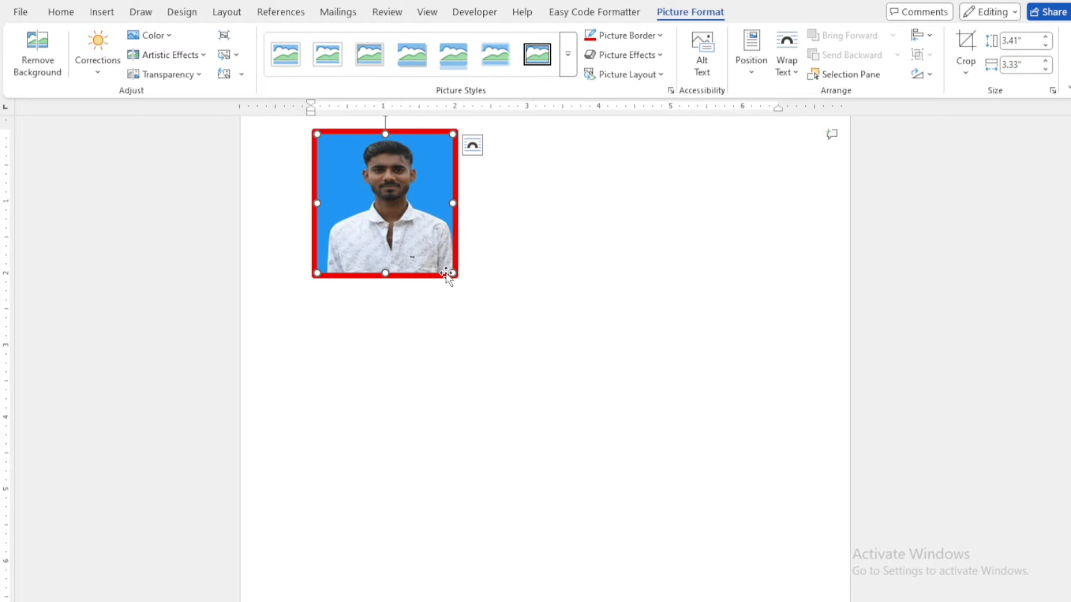
pyautogui.scroll(2, 382, 205)
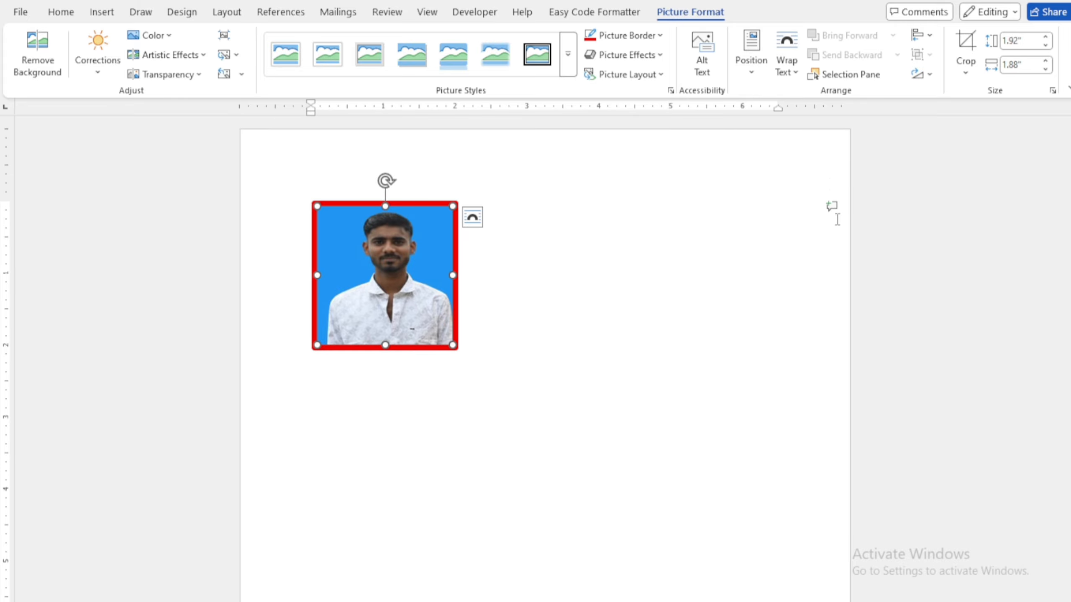
# Step: Try to move the inline portrait freehand to the upper-right area of the page
pyautogui.moveTo(366, 280); pyautogui.dragTo(795, 168)
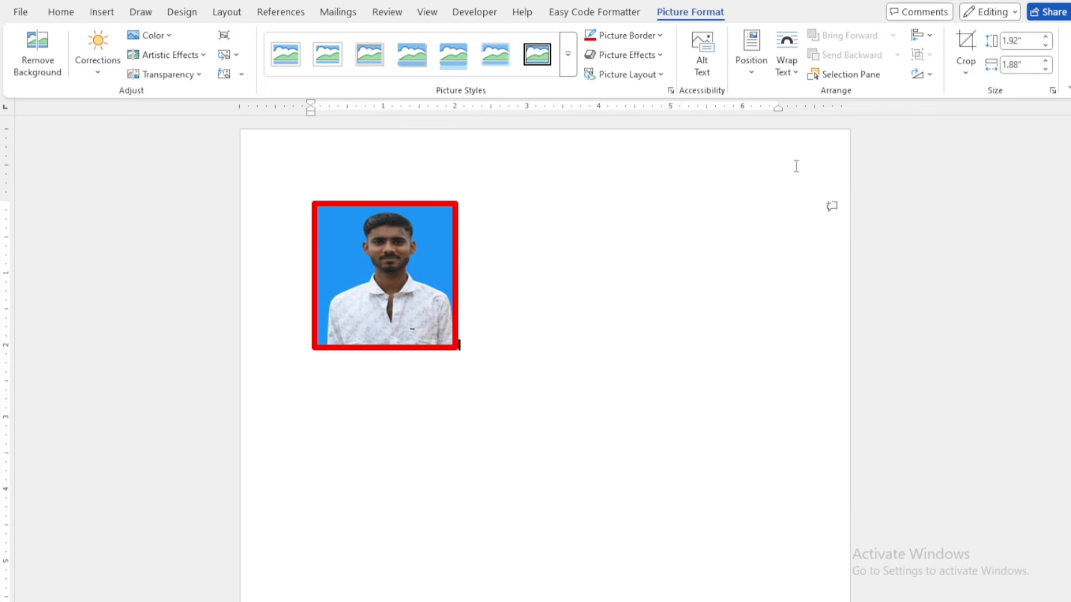
pyautogui.moveTo(409, 256); pyautogui.dragTo(714, 184)
pyautogui.moveTo(759, 154); pyautogui.dragTo(405, 232)
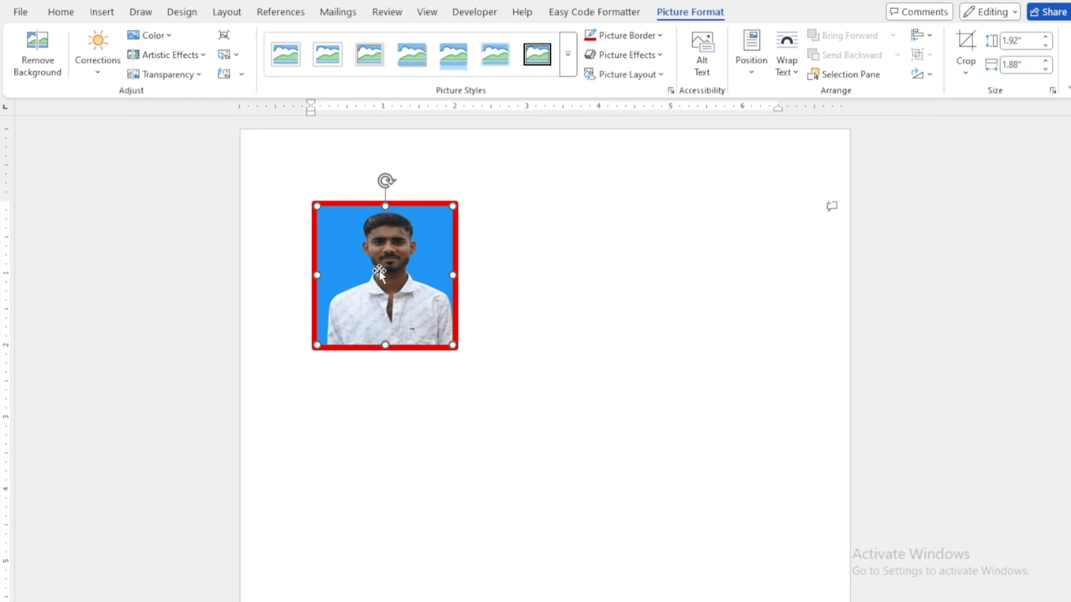
# Step: Position the portrait at the top right with text wrapping, and move it freehand into the page's upper-right corner
pyautogui.click(759, 67)
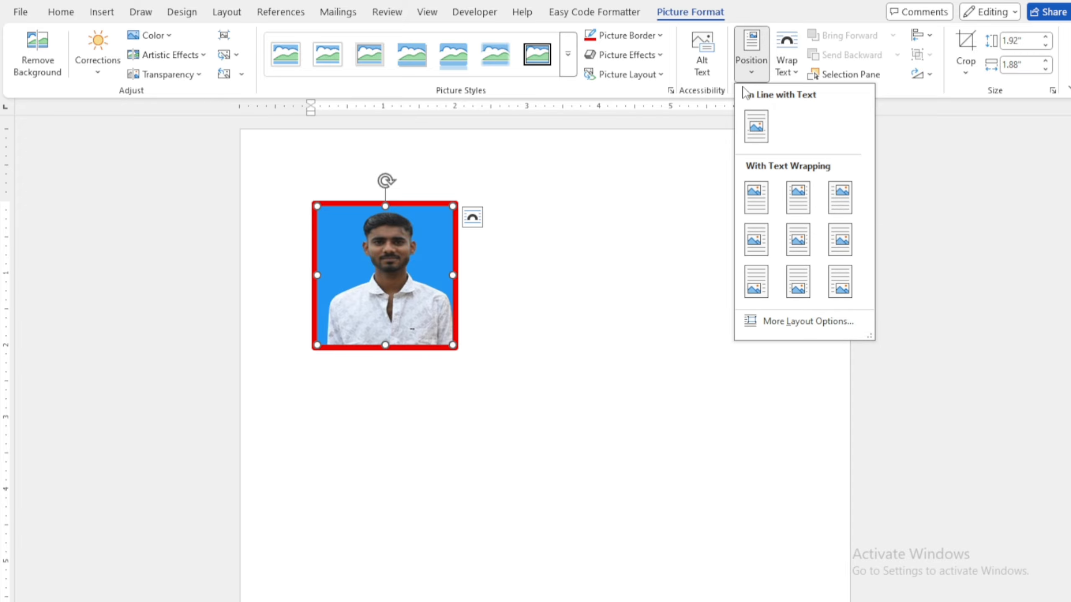
pyautogui.click(839, 195)
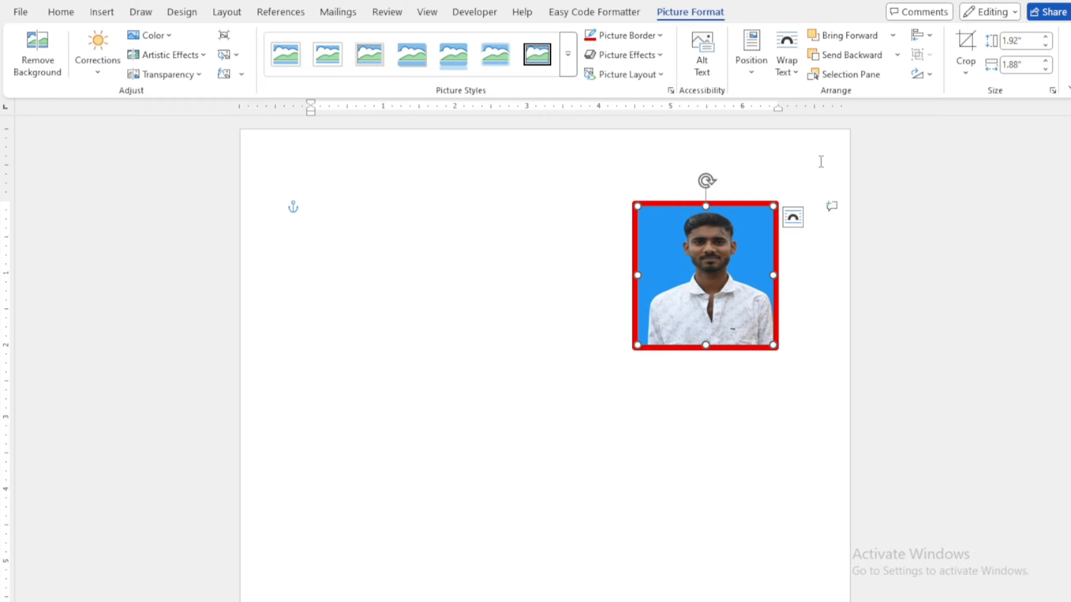
pyautogui.moveTo(703, 279); pyautogui.dragTo(775, 206)
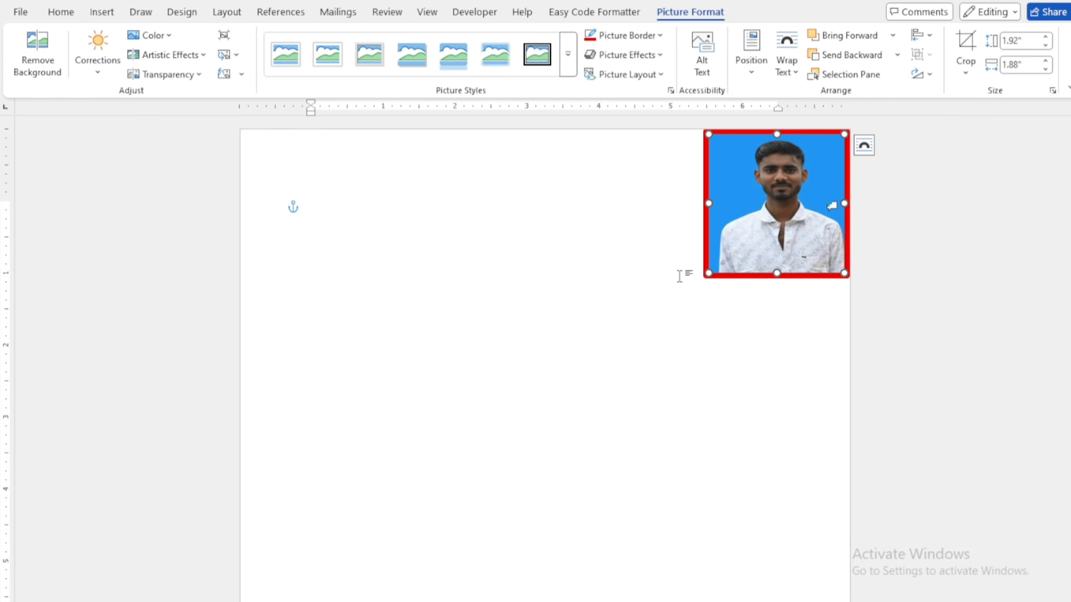
pyautogui.click(796, 370)
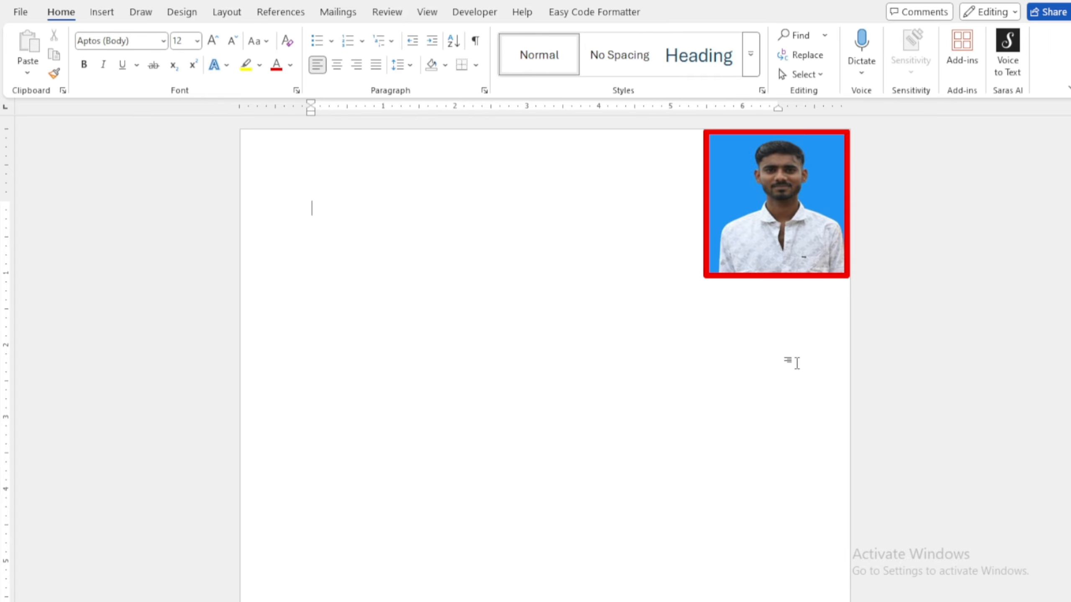
# Step: Browse the portrait's preset page positions, and move it freehand to the left half of the page, below the top margin
pyautogui.click(770, 181)
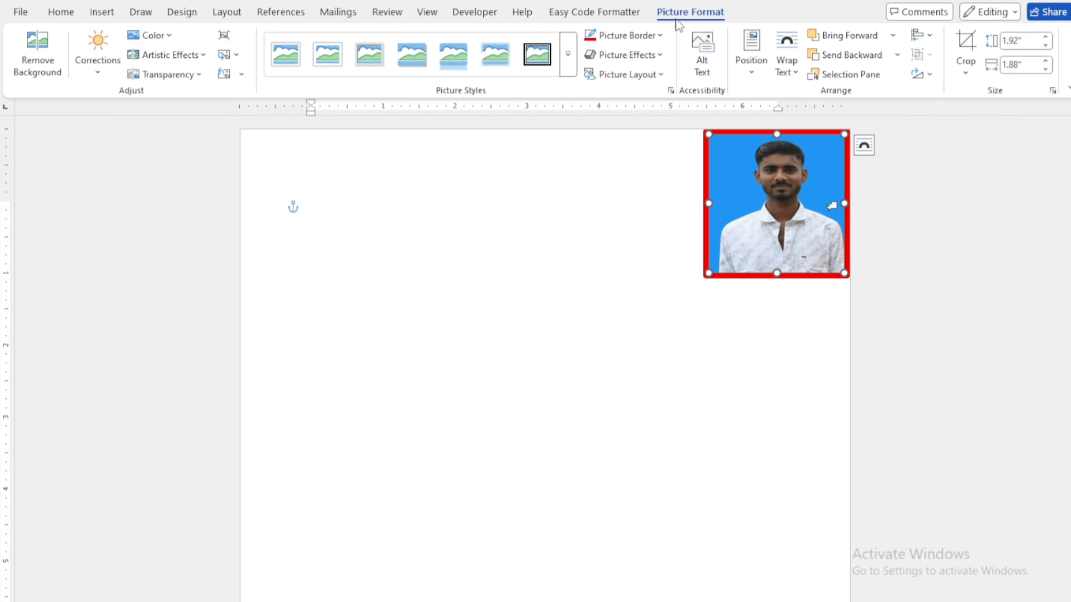
pyautogui.click(759, 71)
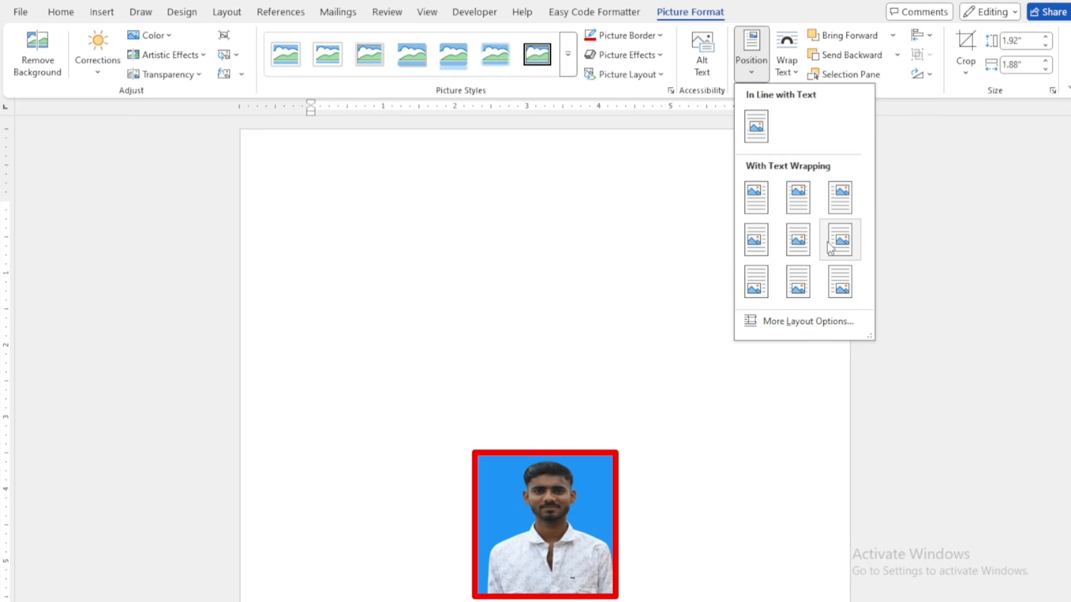
pyautogui.click(833, 204)
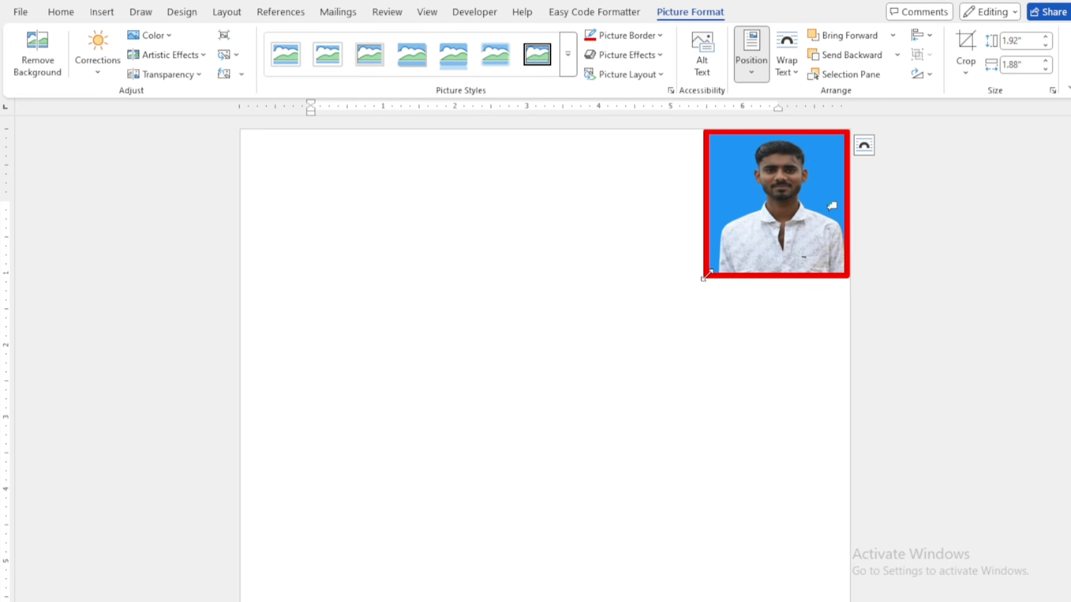
pyautogui.moveTo(738, 217); pyautogui.dragTo(305, 255)
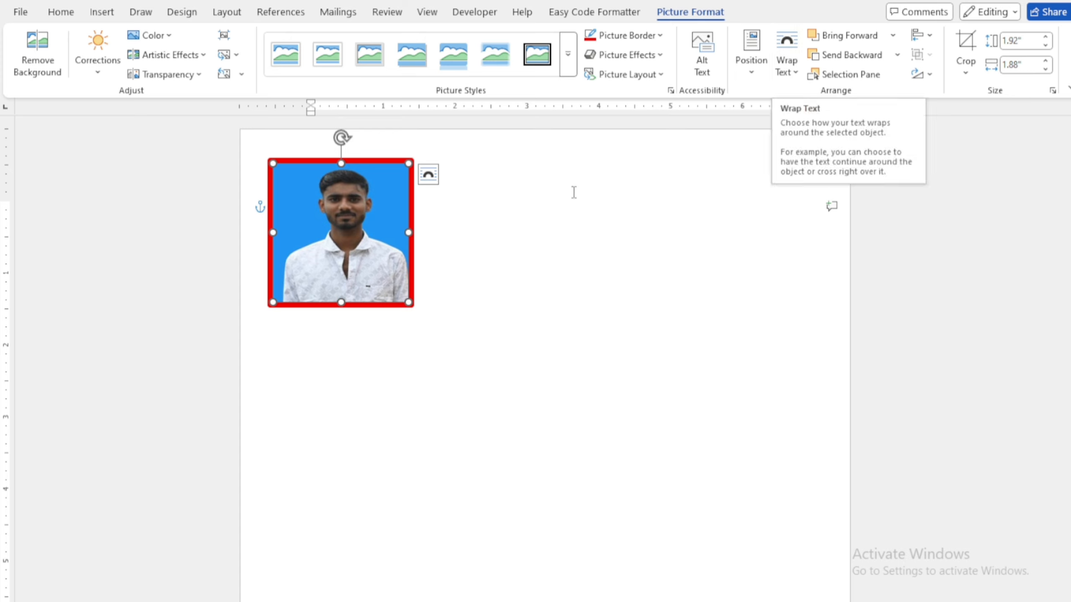
pyautogui.moveTo(341, 232); pyautogui.dragTo(445, 397)
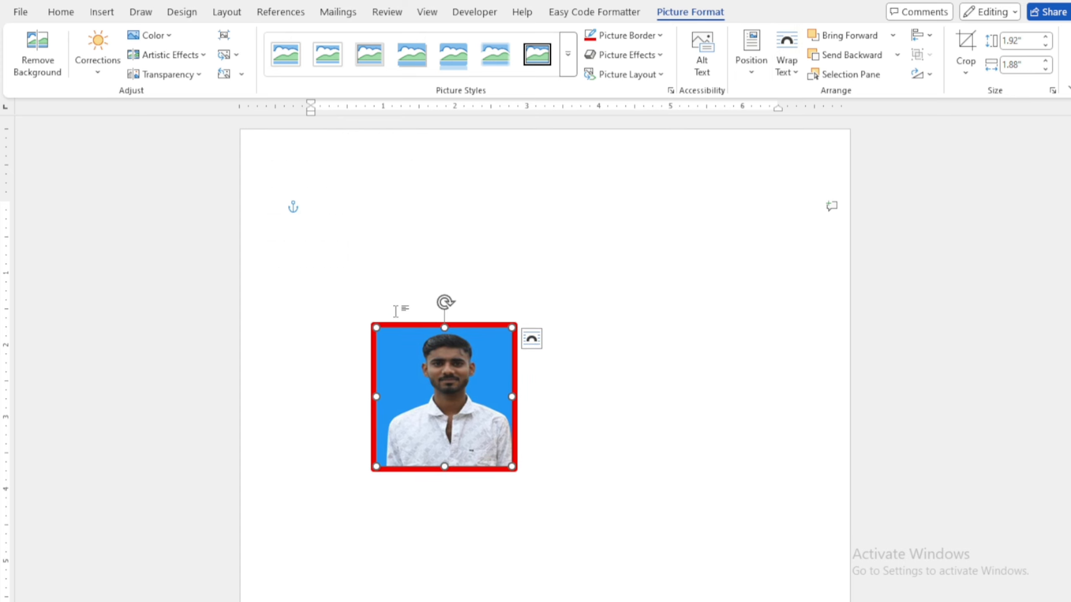
# Step: Generate sample paragraphs at the start of the document with =rand()
pyautogui.click(370, 222)
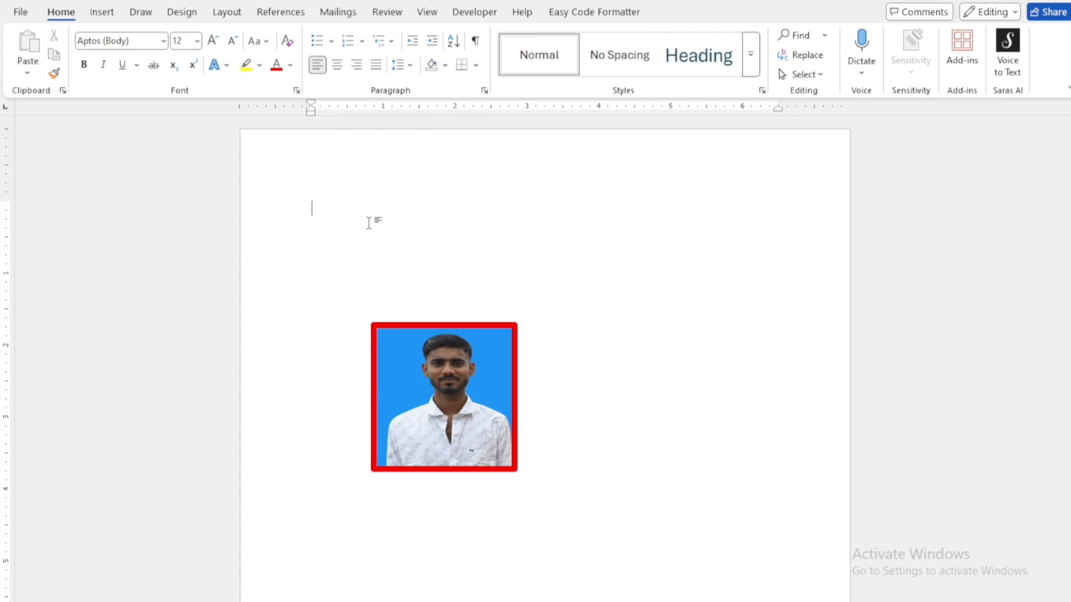
pyautogui.write('=rand()')
pyautogui.press('Return')
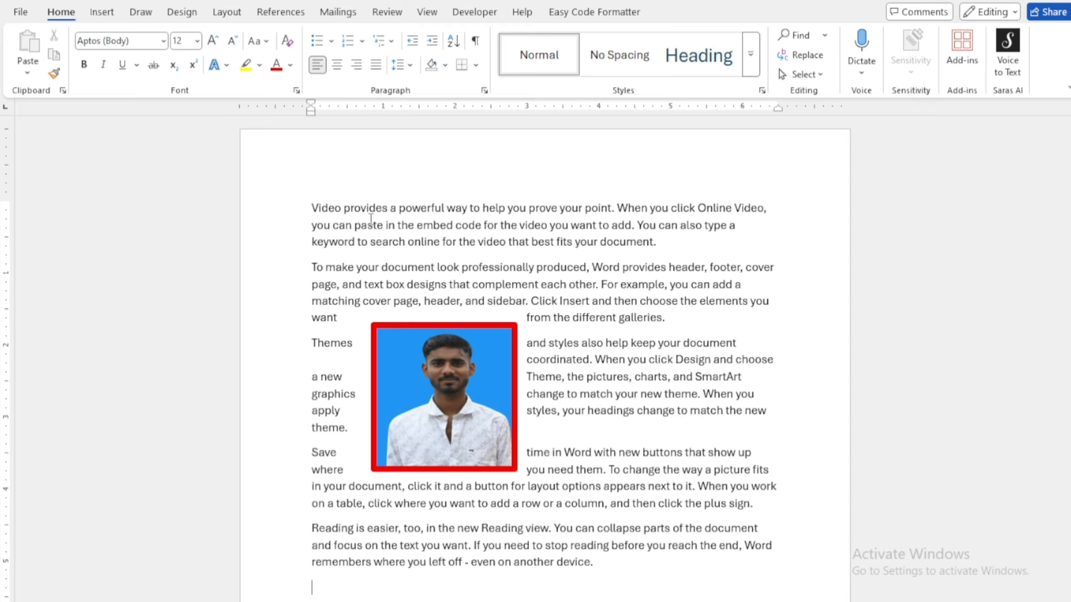
# Step: Move the portrait to the middle of the sample text and set its text wrapping to Top and Bottom
pyautogui.moveTo(439, 390); pyautogui.dragTo(497, 363)
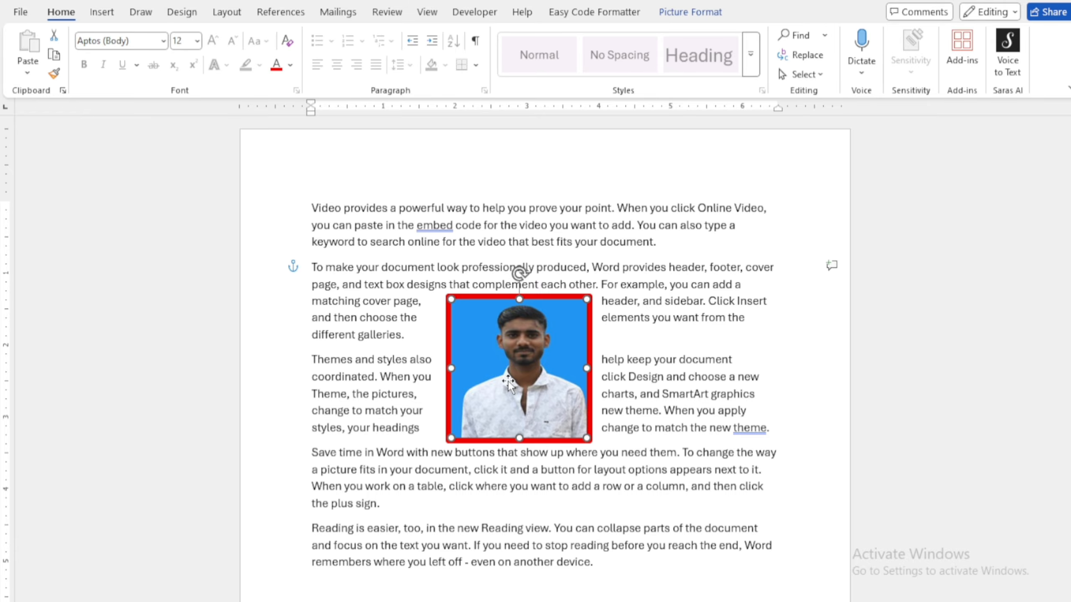
pyautogui.click(689, 17)
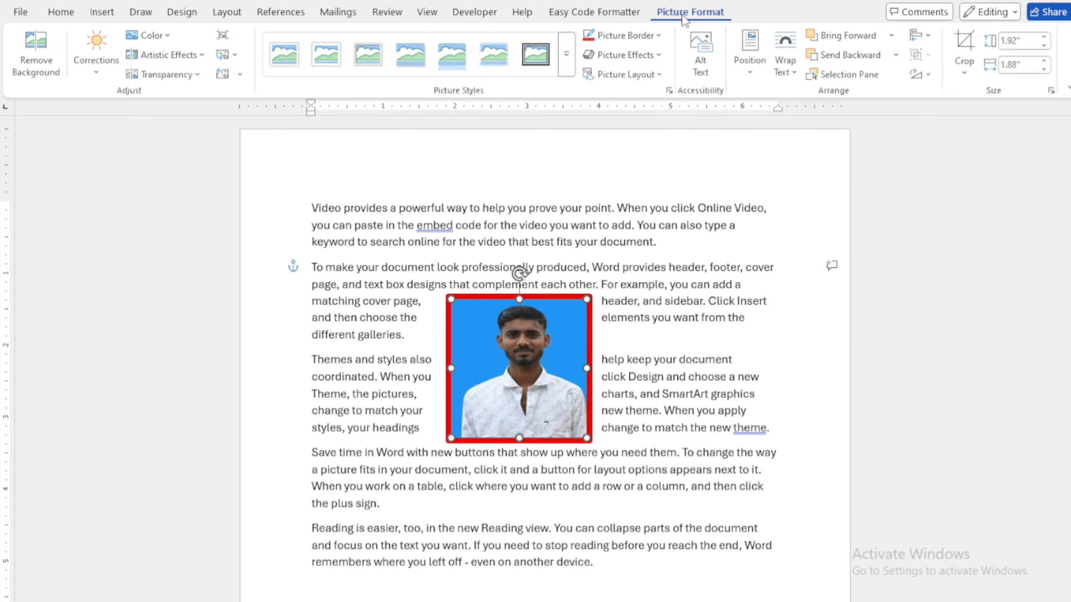
pyautogui.click(788, 70)
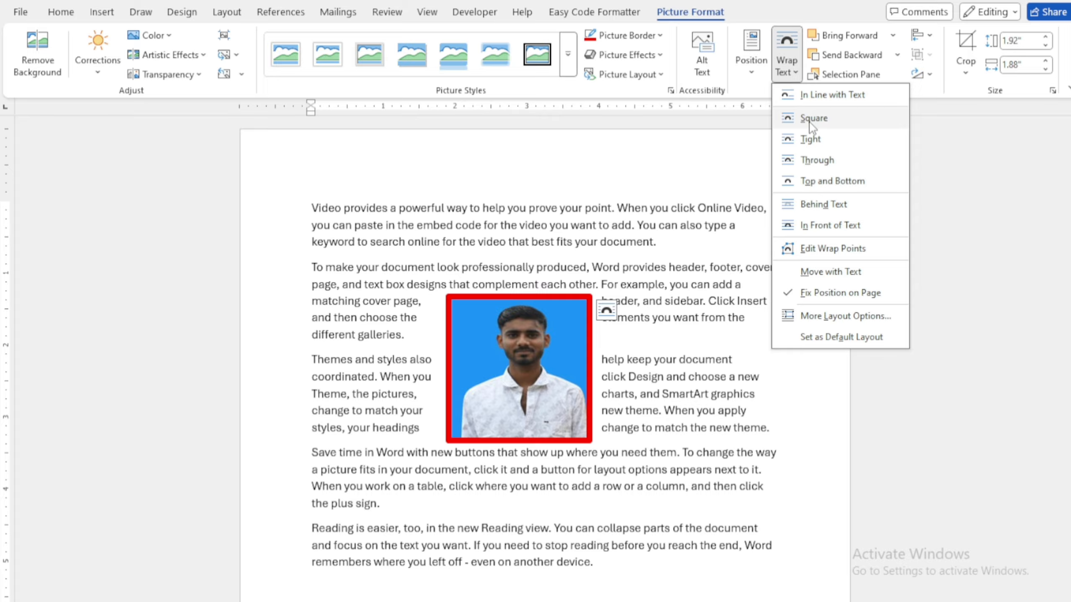
pyautogui.click(807, 184)
pyautogui.moveTo(528, 360)
pyautogui.mouseDown()
pyautogui.moveTo(528, 393)
pyautogui.moveTo(535, 340)
pyautogui.moveTo(534, 375)
pyautogui.mouseUp()
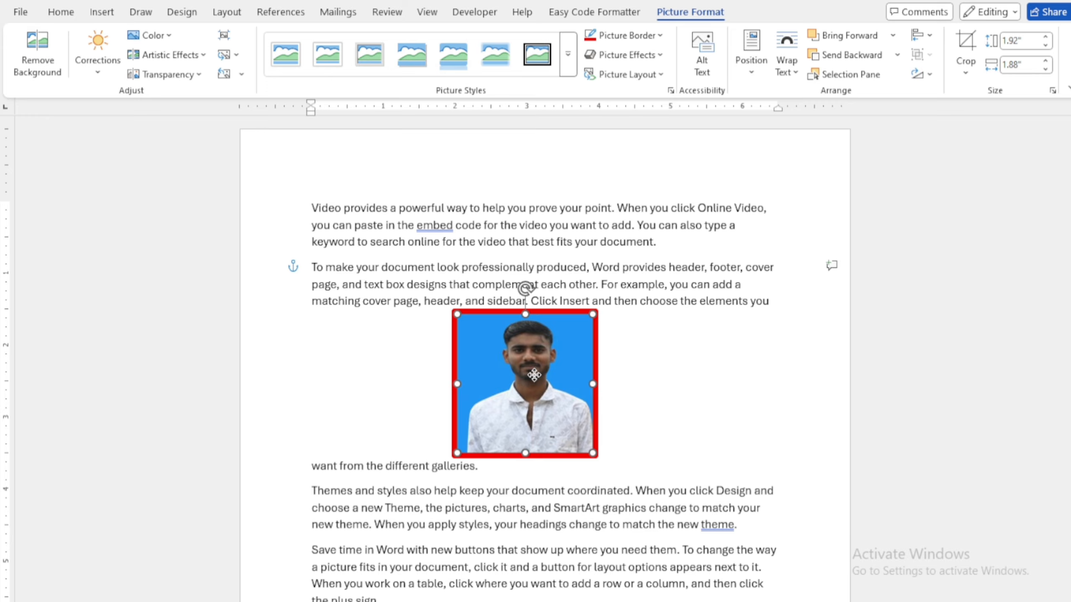
pyautogui.moveTo(534, 375); pyautogui.dragTo(534, 375)
# Step: Set the portrait's text wrapping to Behind Text and move it freehand under the first two paragraphs
pyautogui.click(786, 57)
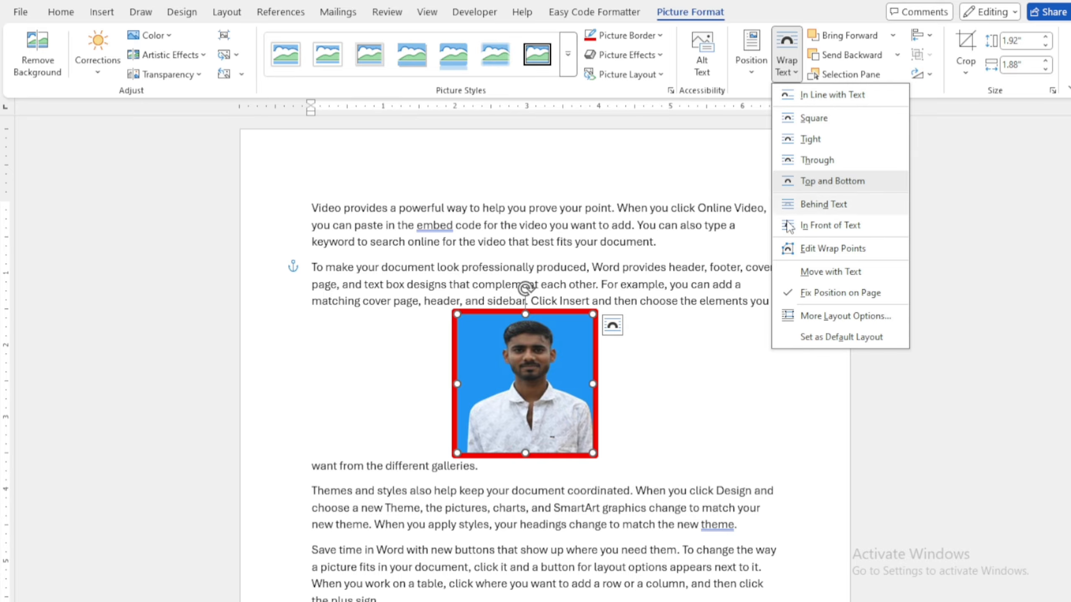
pyautogui.click(812, 203)
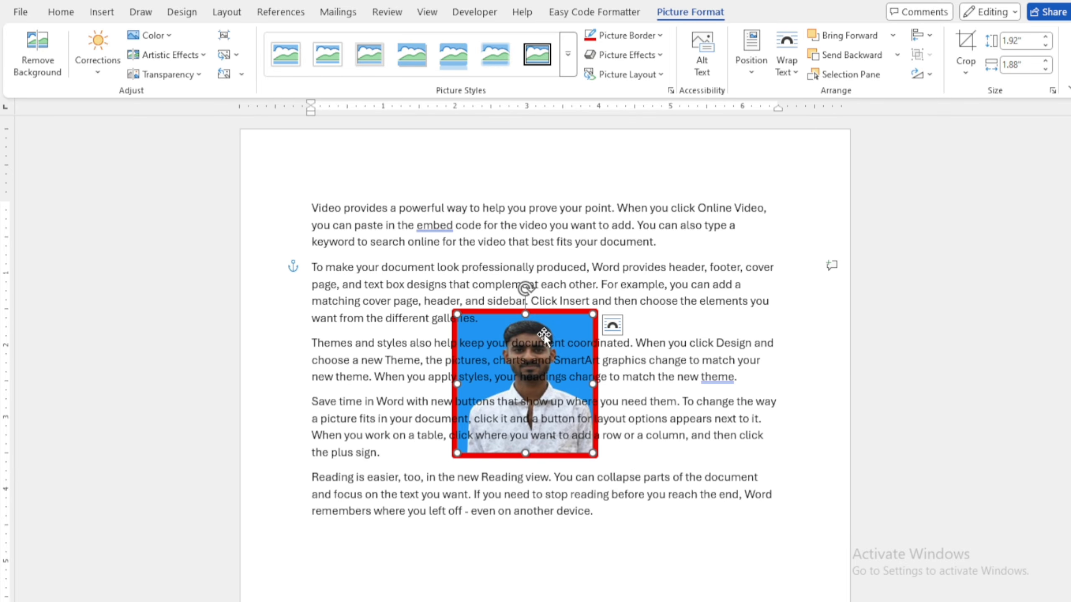
pyautogui.moveTo(544, 336); pyautogui.dragTo(407, 216)
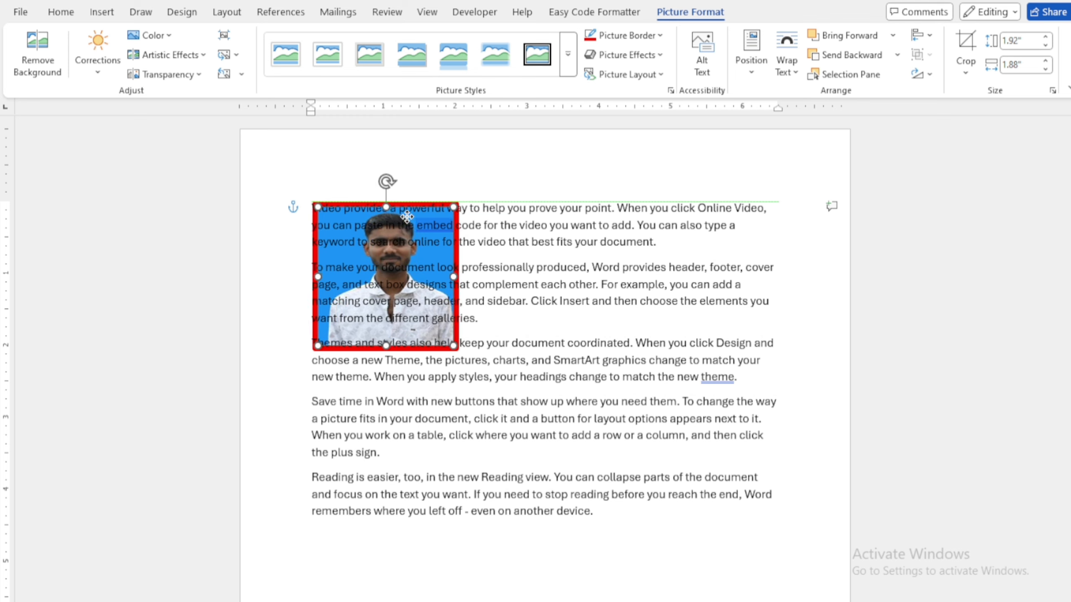
pyautogui.moveTo(407, 216); pyautogui.dragTo(476, 216)
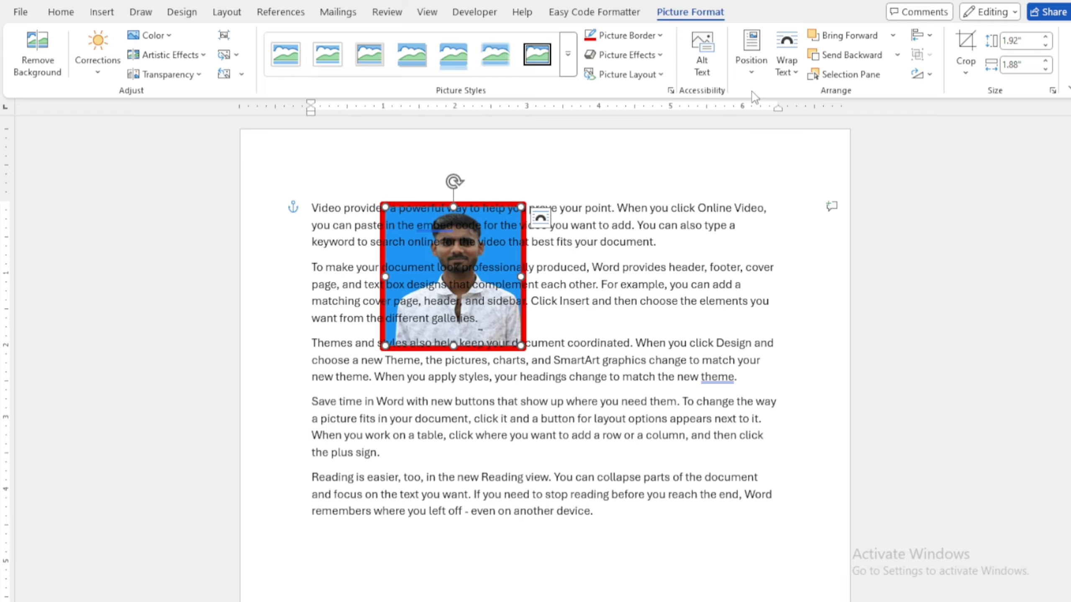
# Step: Set the portrait's text wrapping to In Front of Text and move it freehand to the middle of the sample text
pyautogui.click(789, 71)
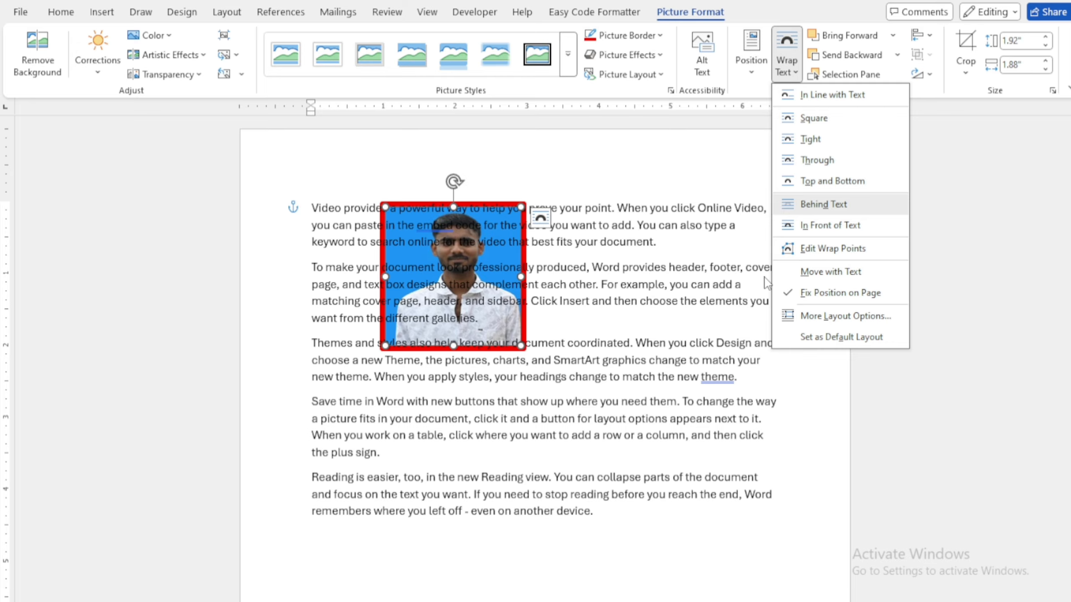
pyautogui.click(807, 232)
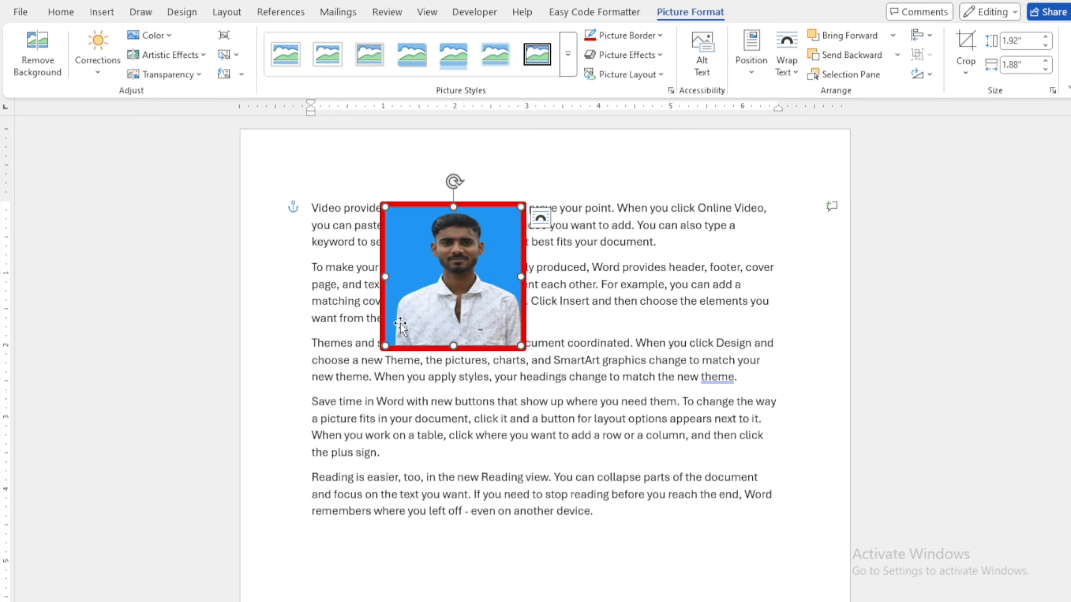
pyautogui.moveTo(495, 319); pyautogui.dragTo(505, 338)
pyautogui.moveTo(589, 359); pyautogui.dragTo(527, 348)
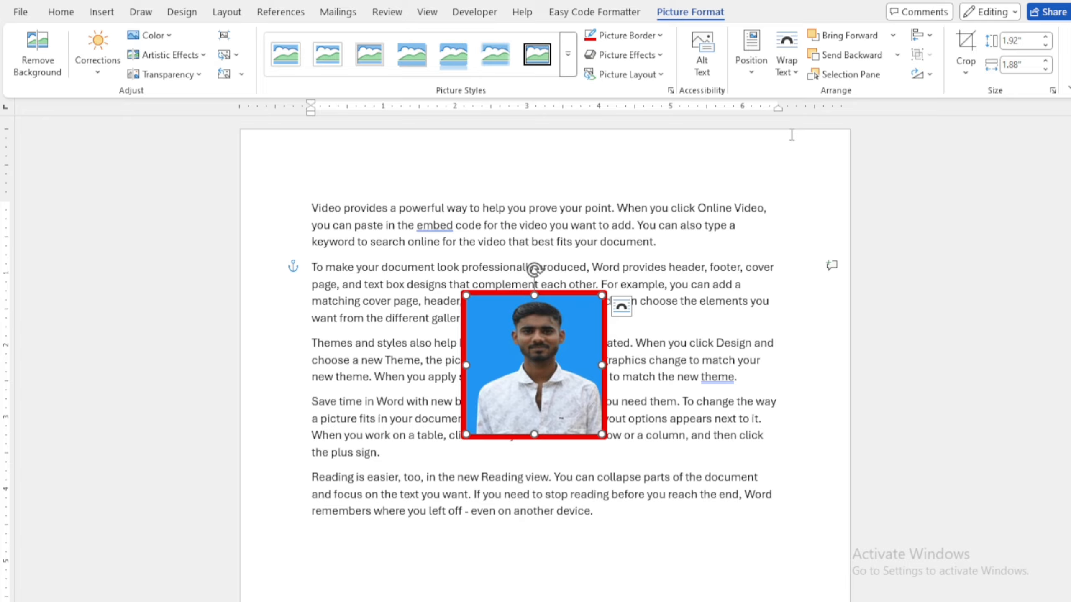
pyautogui.click(782, 67)
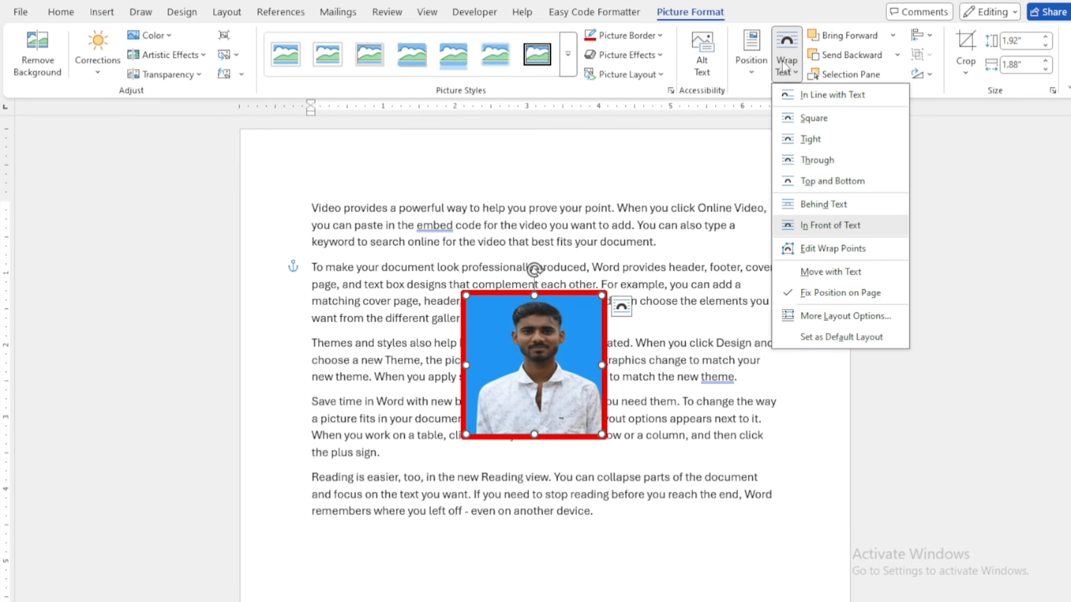
pyautogui.click(733, 170)
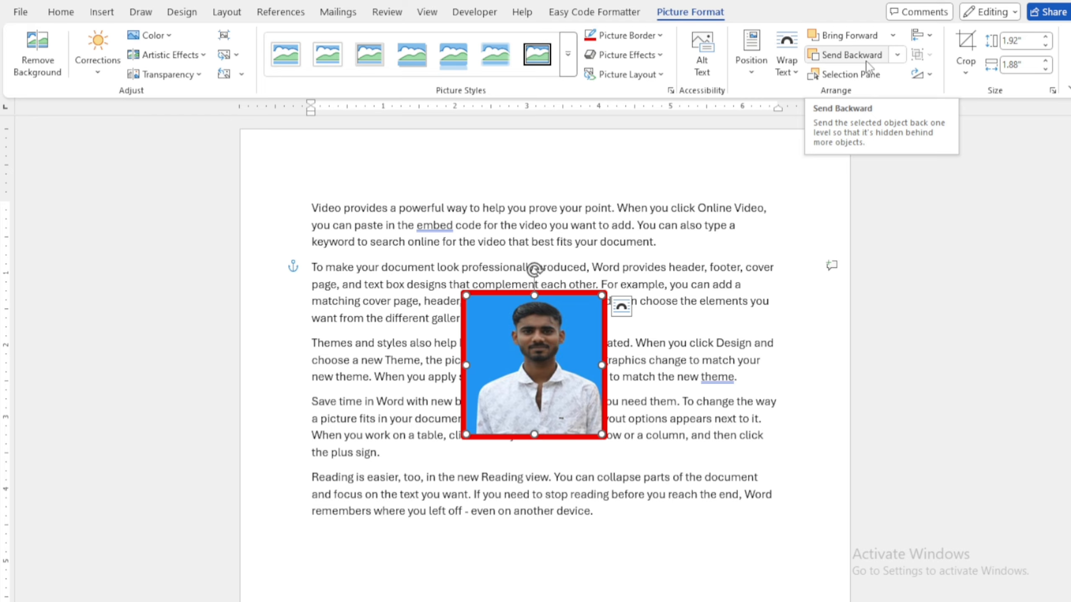
pyautogui.click(893, 37)
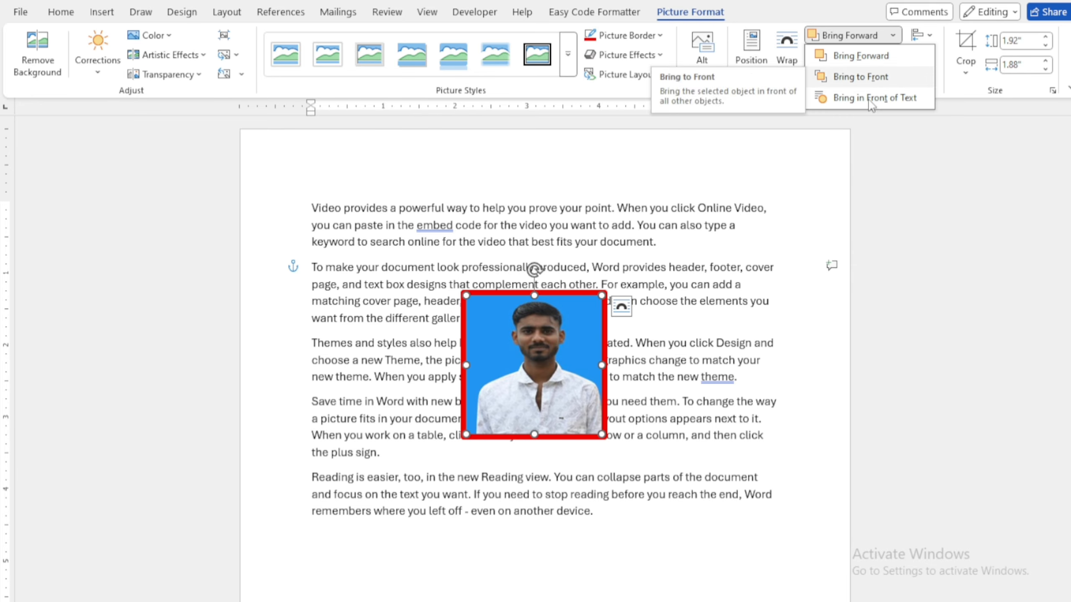
pyautogui.click(833, 180)
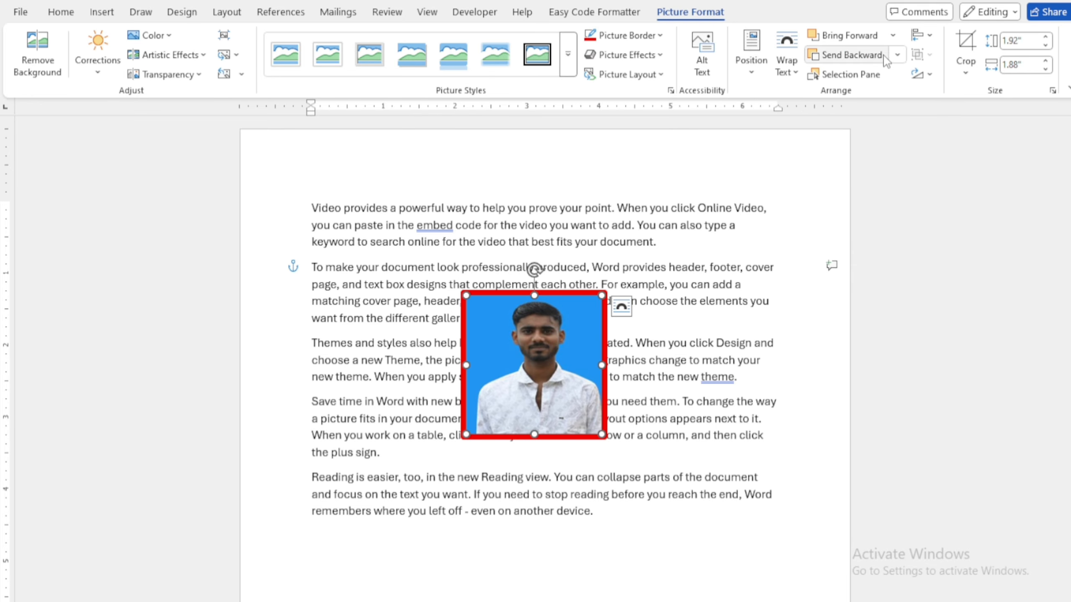
pyautogui.click(896, 55)
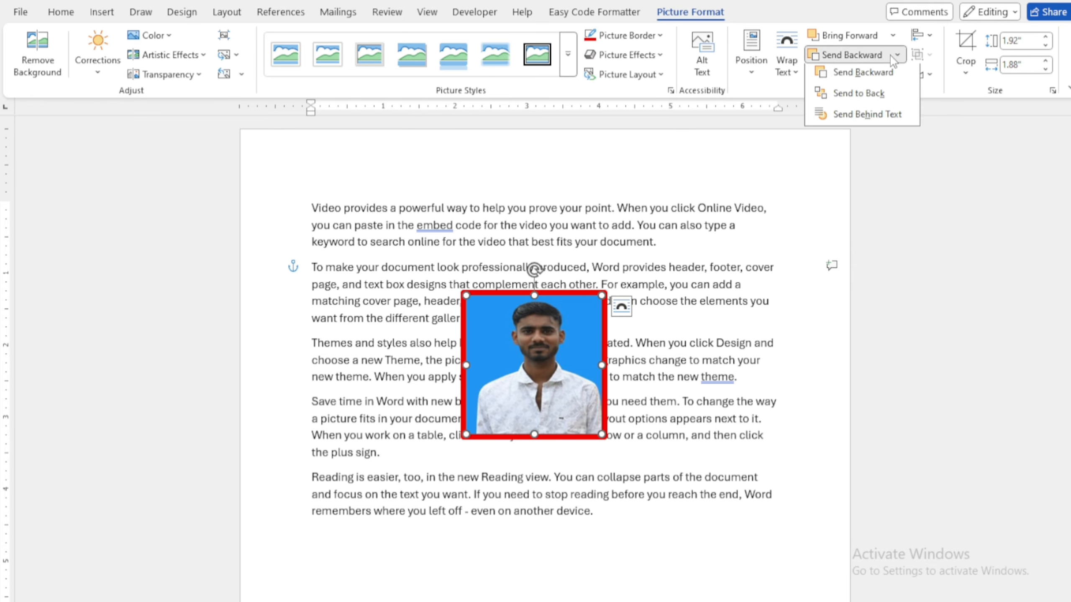
pyautogui.click(819, 197)
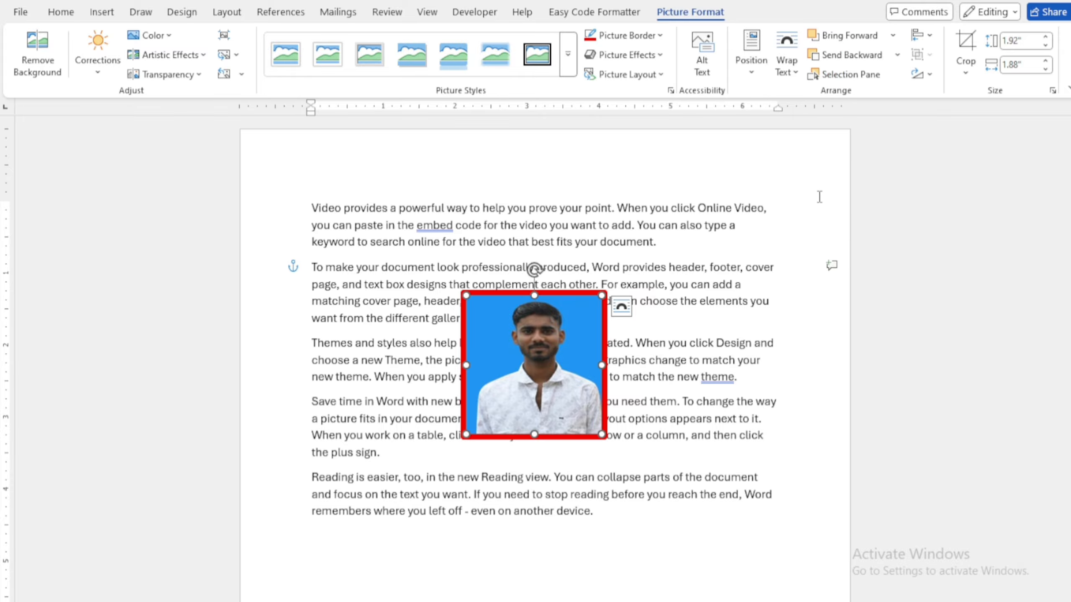
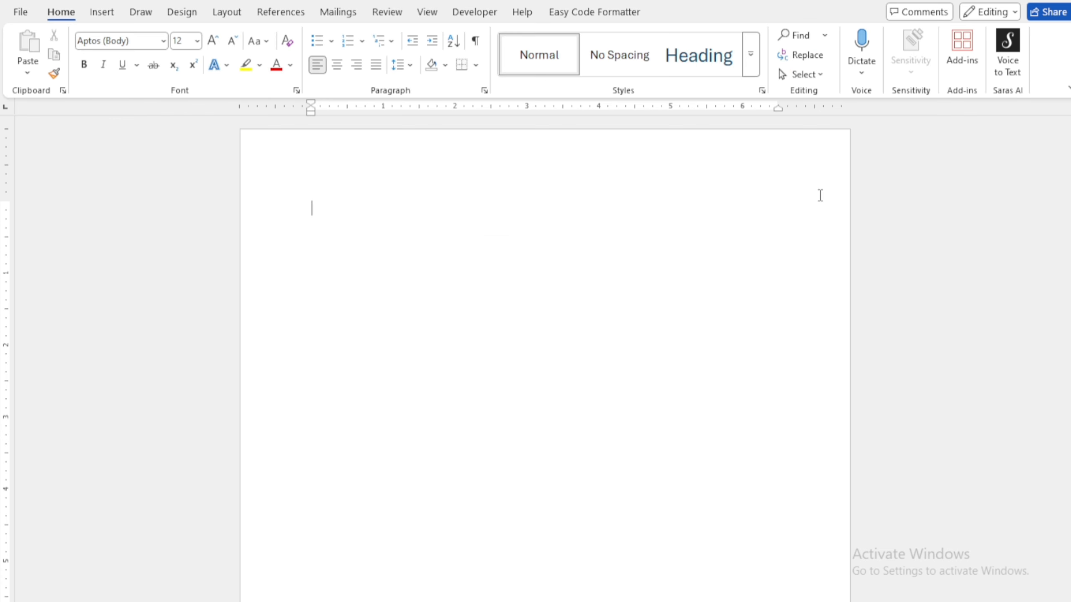
# Step: Draw a rectangle about 2.08" high and 2.13" wide in the upper-left area of the blank page
pyautogui.click(101, 12)
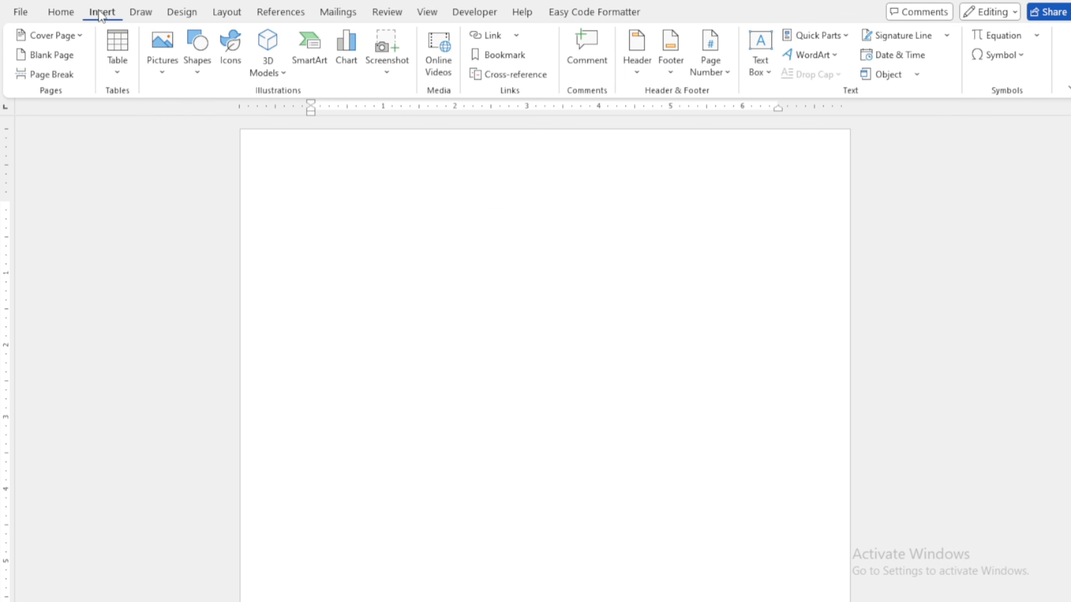
pyautogui.click(196, 69)
pyautogui.click(246, 114)
pyautogui.moveTo(299, 149); pyautogui.dragTo(451, 300)
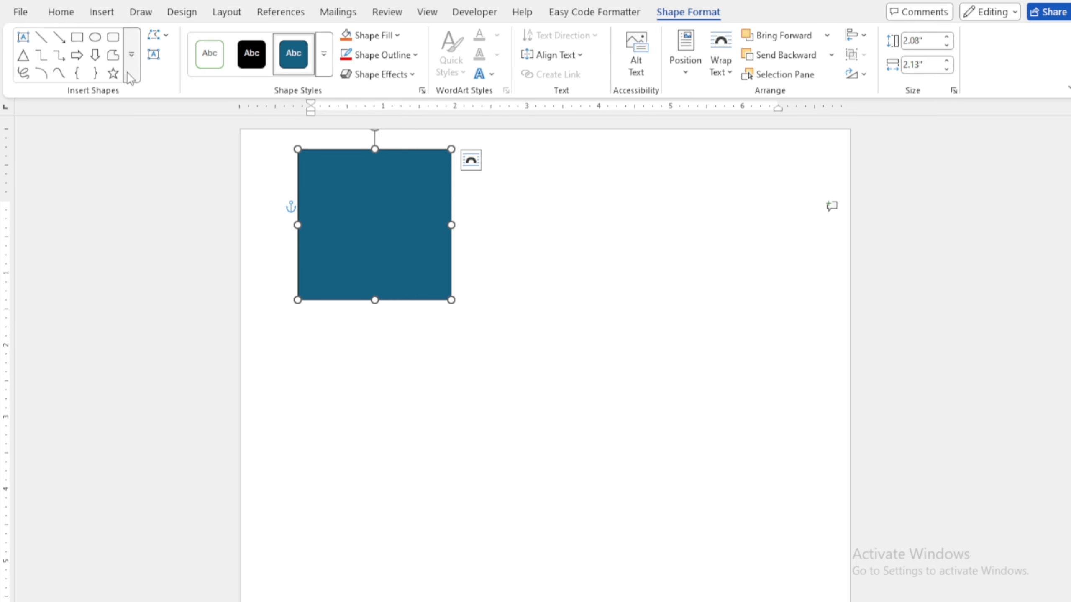
# Step: Draw an oval about 2.48" high and 2.41" wide overlapping the rectangle, and apply the solid black shape style to it
pyautogui.click(131, 54)
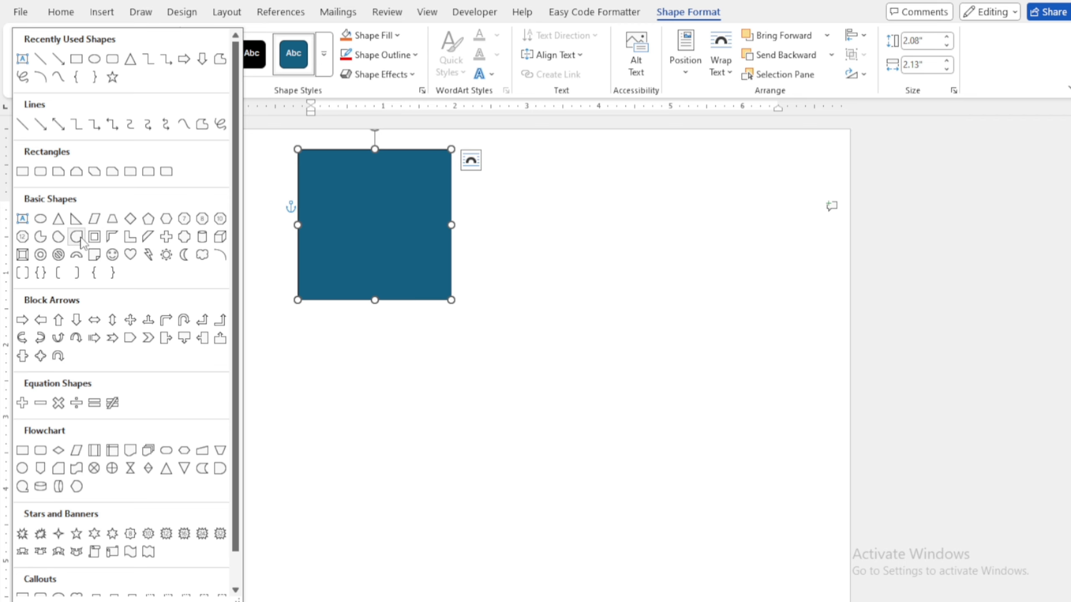
pyautogui.click(40, 224)
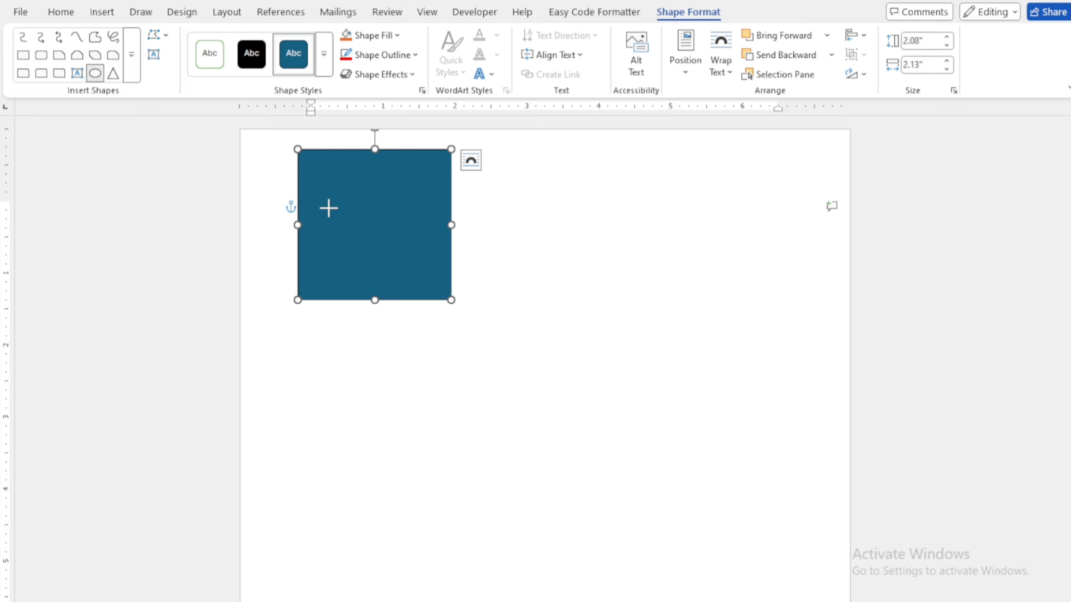
pyautogui.moveTo(328, 208); pyautogui.dragTo(502, 387)
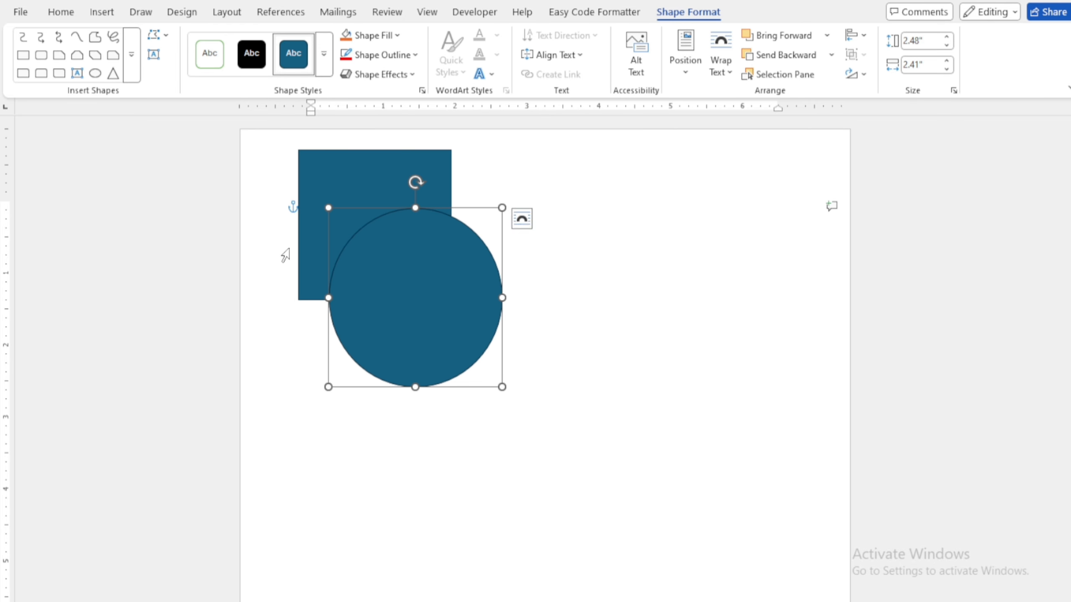
pyautogui.click(253, 54)
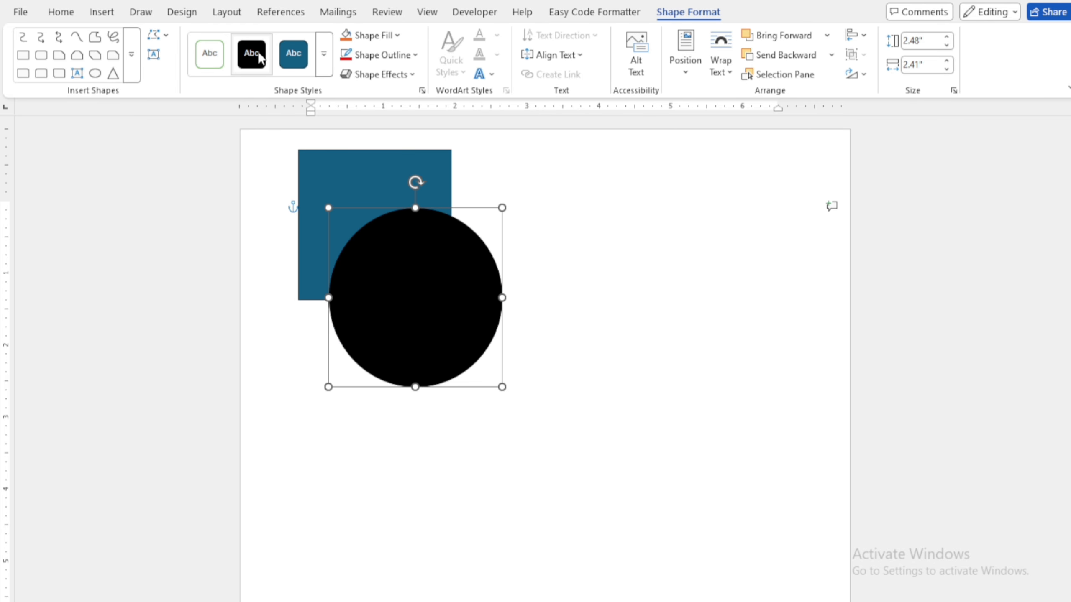
# Step: Draw an up block arrow about 2.7" high and 2.53" wide and move it over the rectangle and oval
pyautogui.click(137, 68)
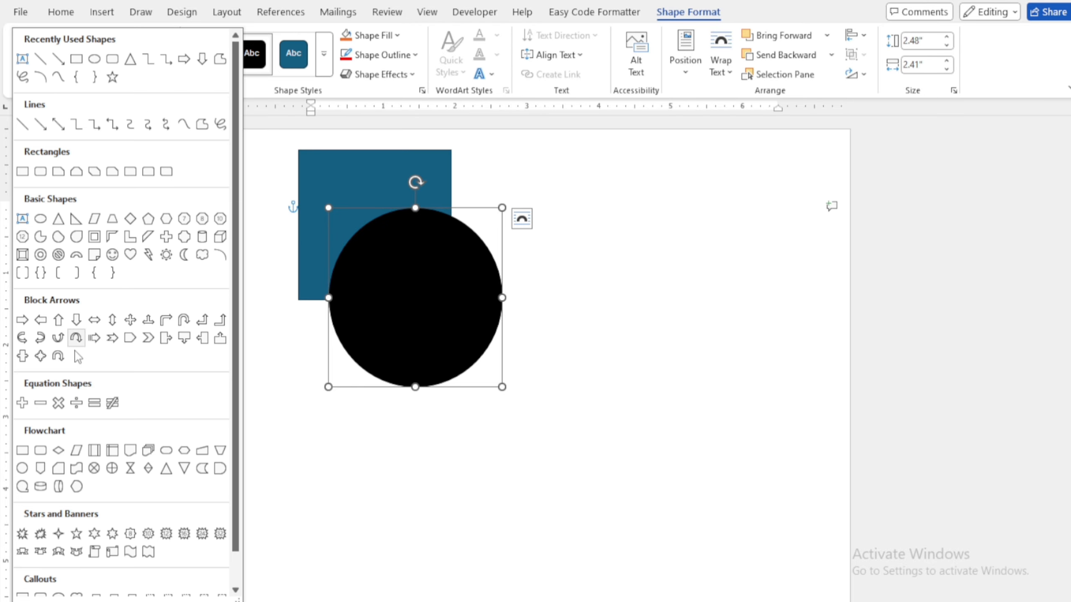
pyautogui.click(58, 321)
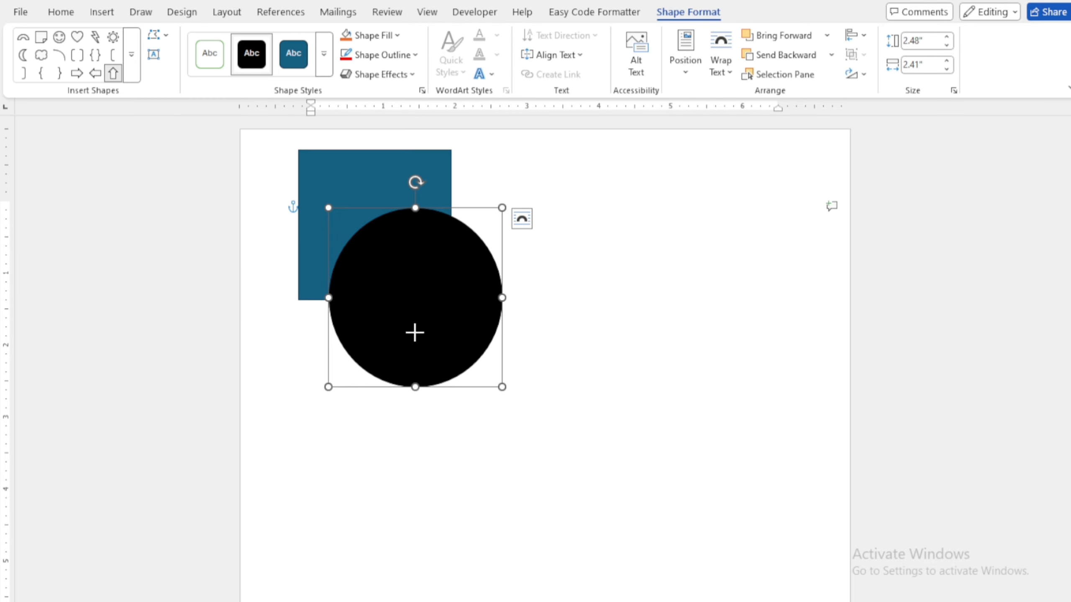
pyautogui.moveTo(395, 307); pyautogui.dragTo(576, 500)
pyautogui.moveTo(468, 433)
pyautogui.mouseDown()
pyautogui.moveTo(438, 423)
pyautogui.moveTo(297, 292)
pyautogui.mouseUp()
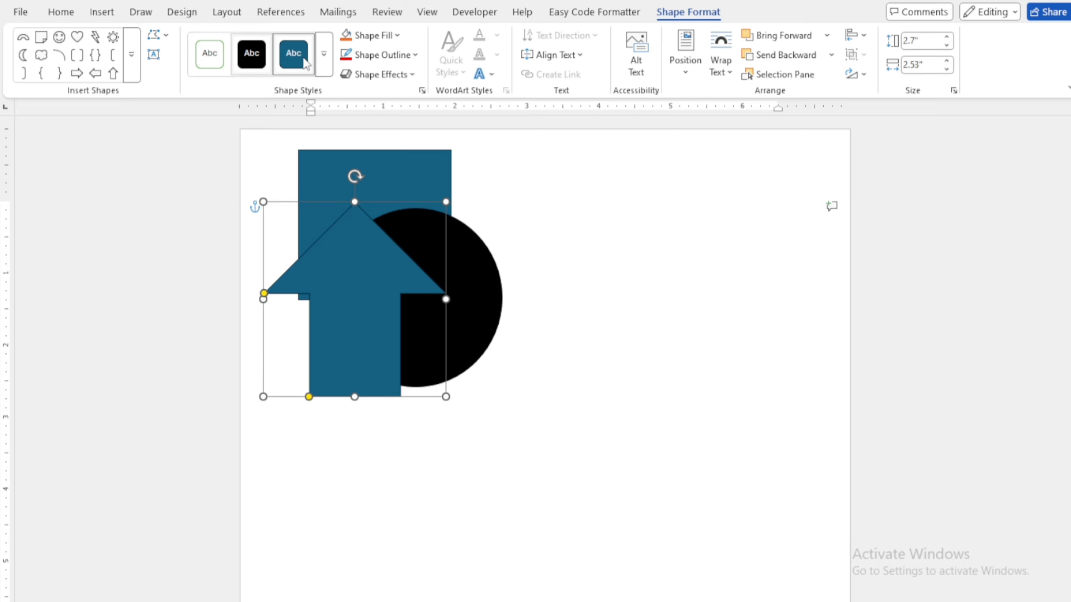
# Step: Apply the solid orange theme shape style to the arrow
pyautogui.click(324, 54)
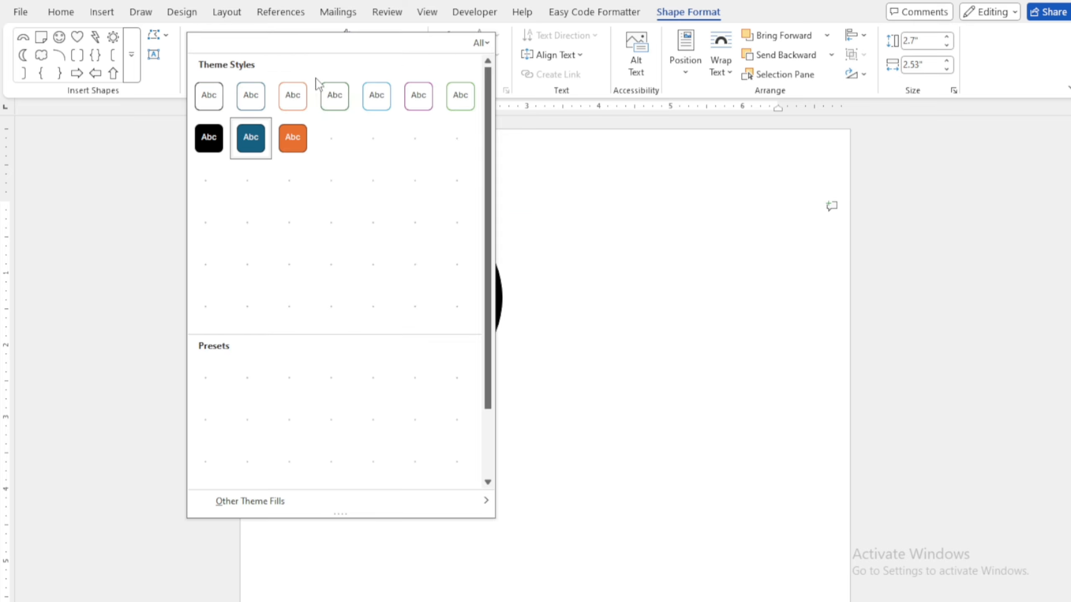
pyautogui.click(293, 140)
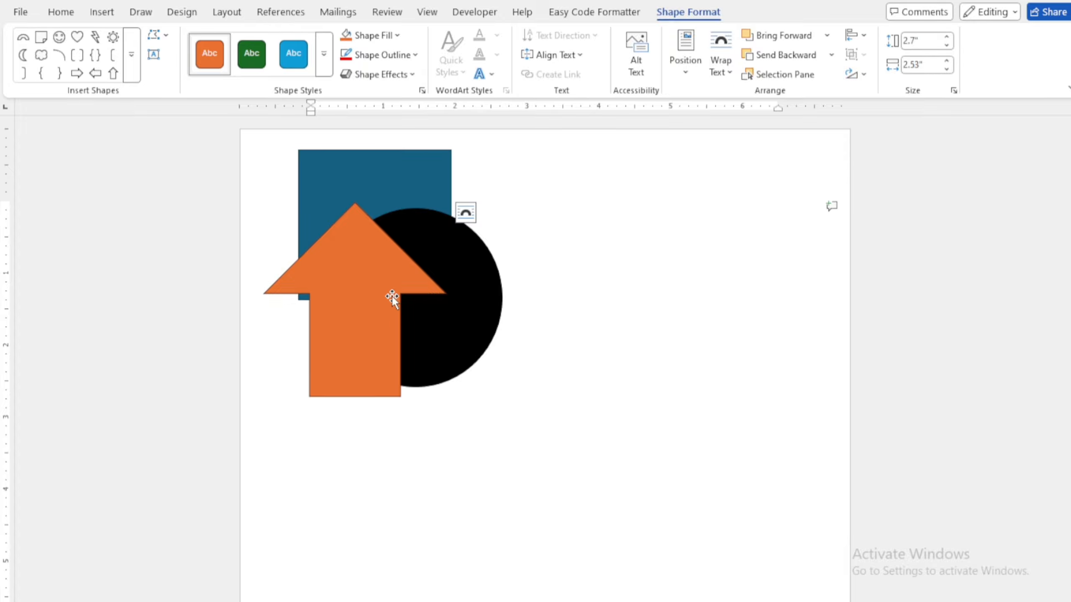
pyautogui.click(389, 217)
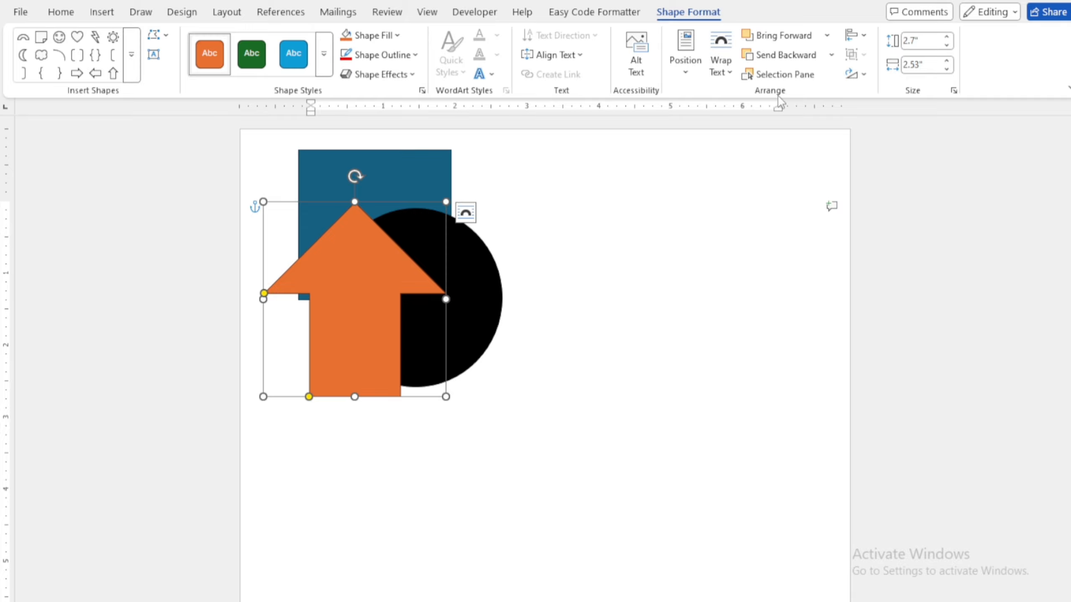
# Step: Send the orange arrow to the back of the stacked shapes, and bring it to the front again
pyautogui.click(827, 35)
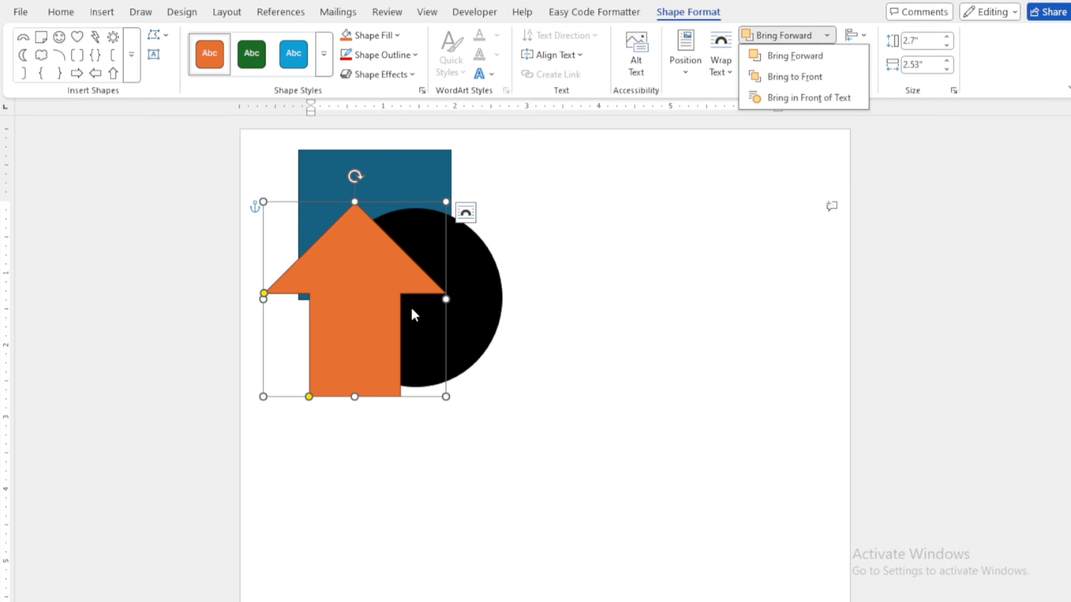
pyautogui.click(652, 290)
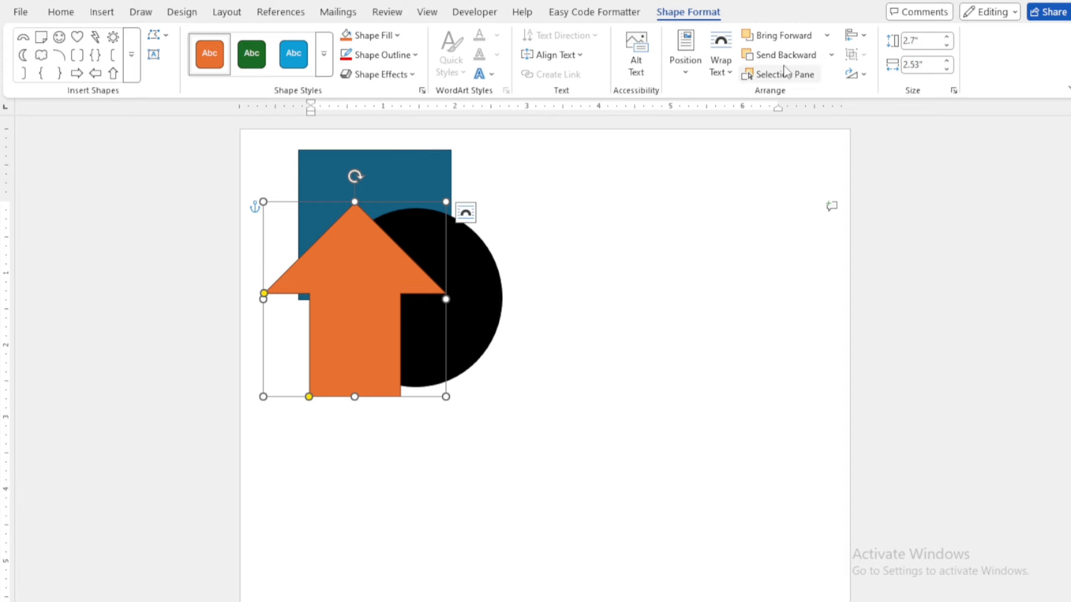
pyautogui.click(829, 55)
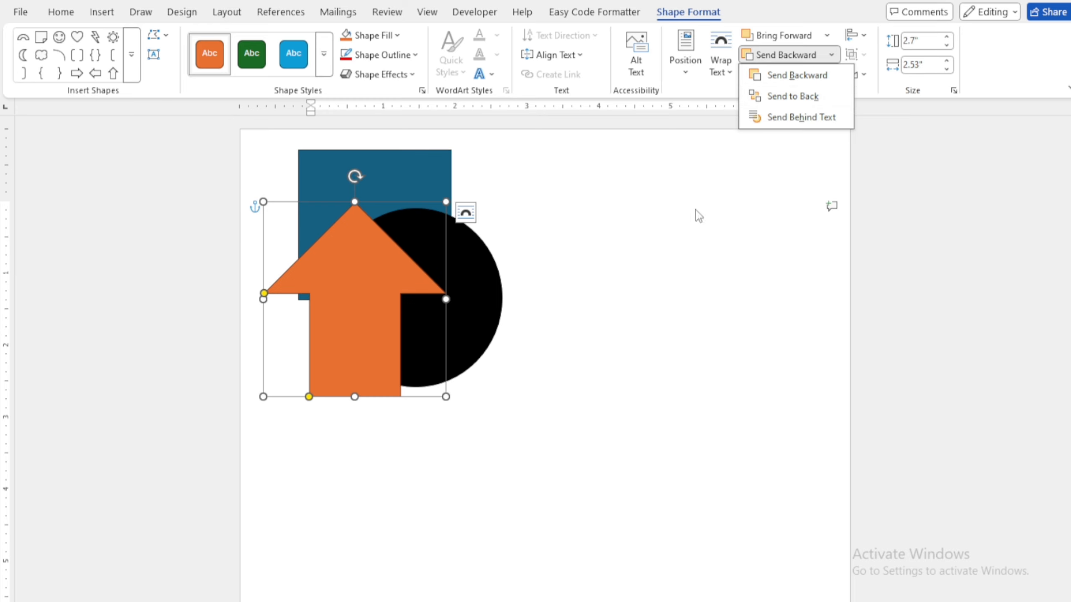
pyautogui.click(793, 96)
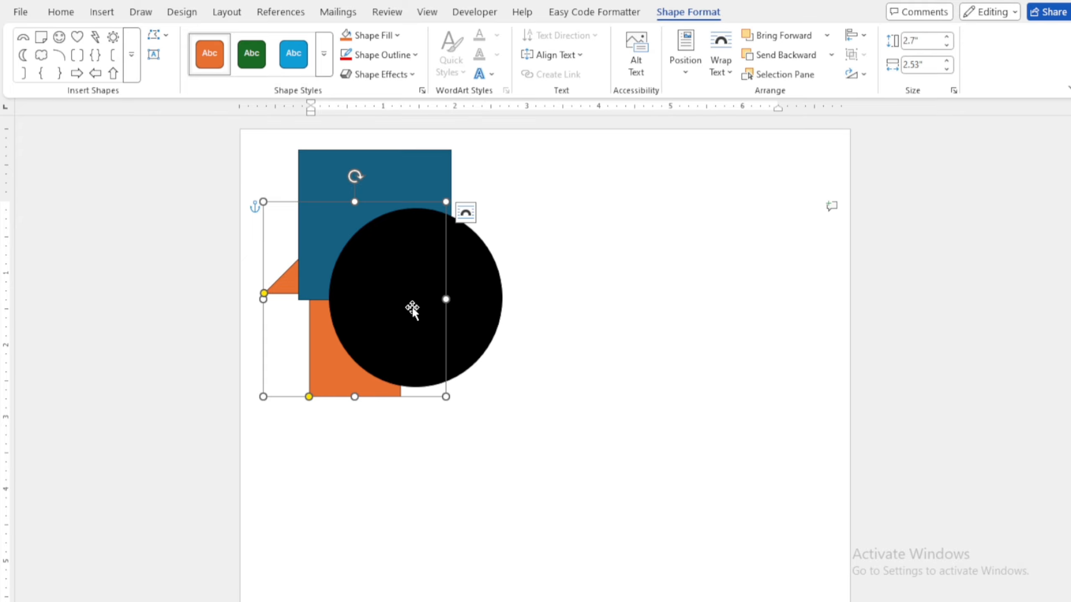
pyautogui.click(827, 38)
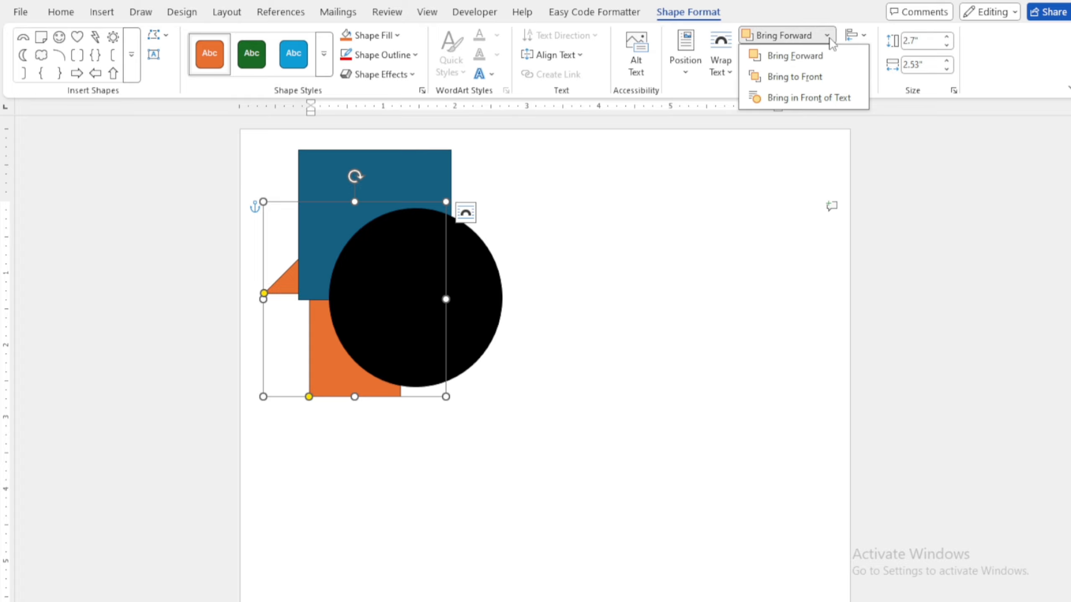
pyautogui.click(815, 78)
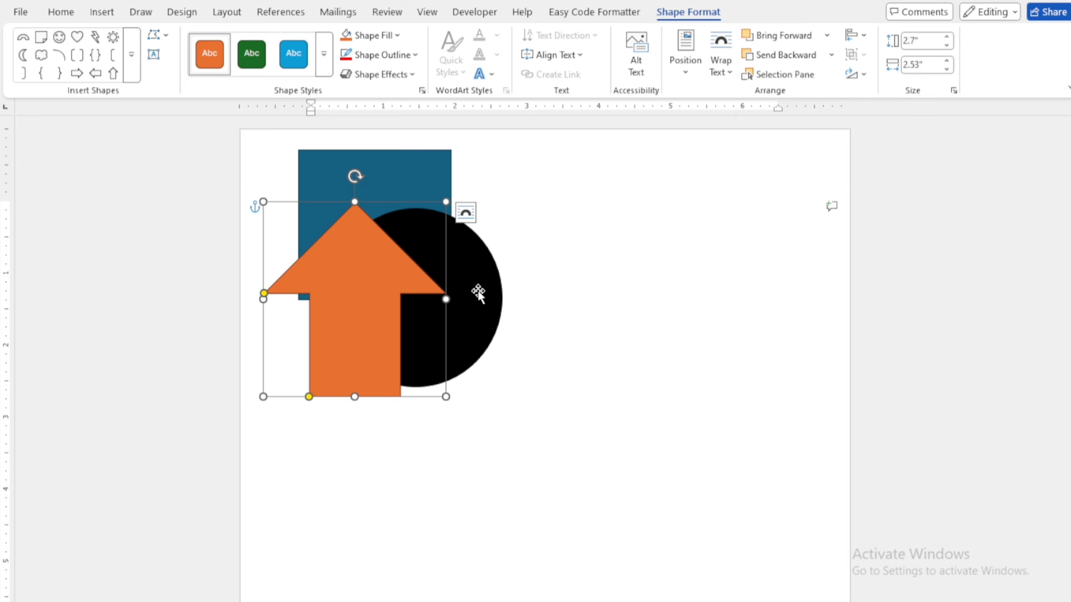
# Step: Send the orange arrow backward two levels, one at a time, behind the oval and the rectangle
pyautogui.click(831, 55)
pyautogui.click(824, 74)
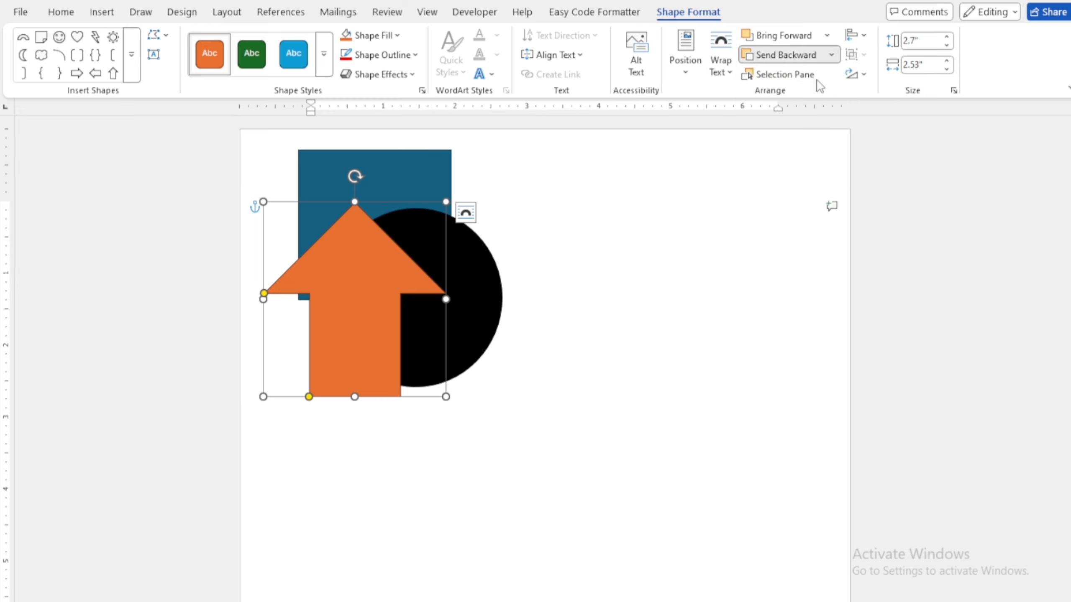
pyautogui.click(831, 55)
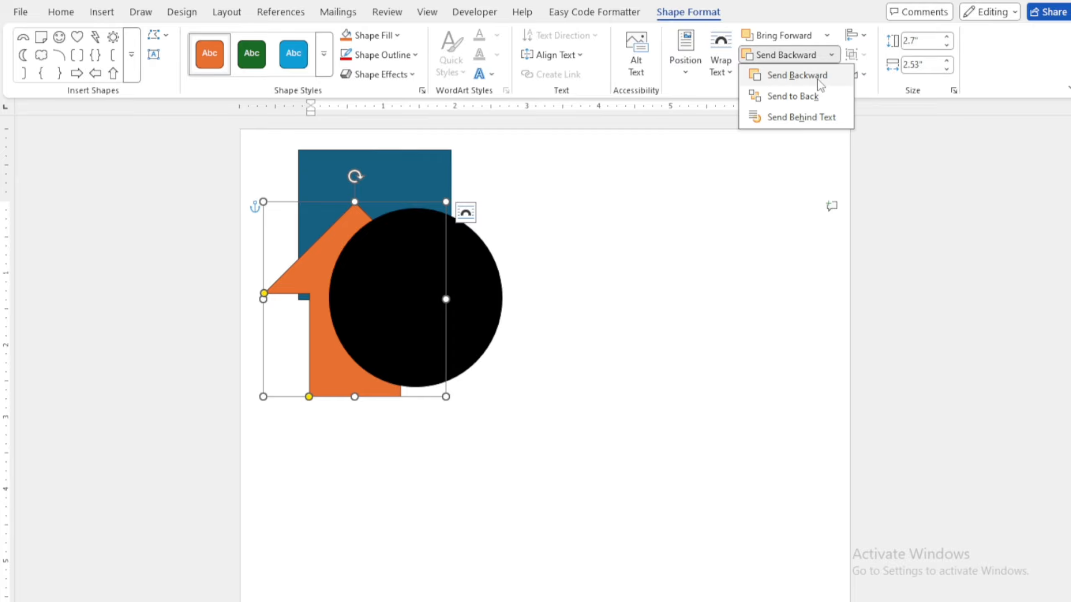
pyautogui.click(815, 82)
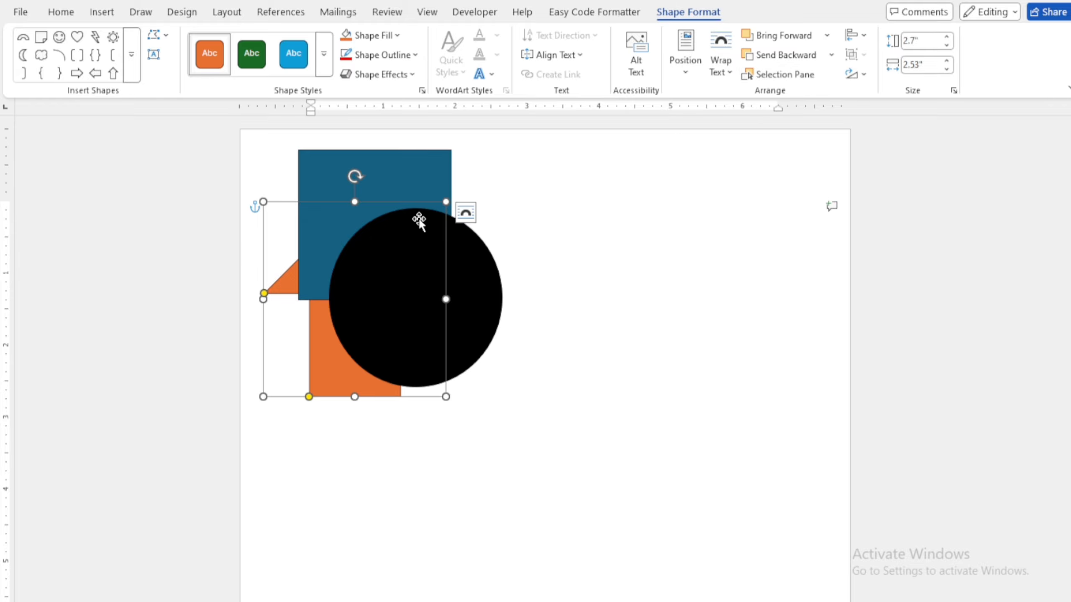
# Step: Bring the orange arrow forward two levels, one at a time, above the rectangle and the oval
pyautogui.click(828, 36)
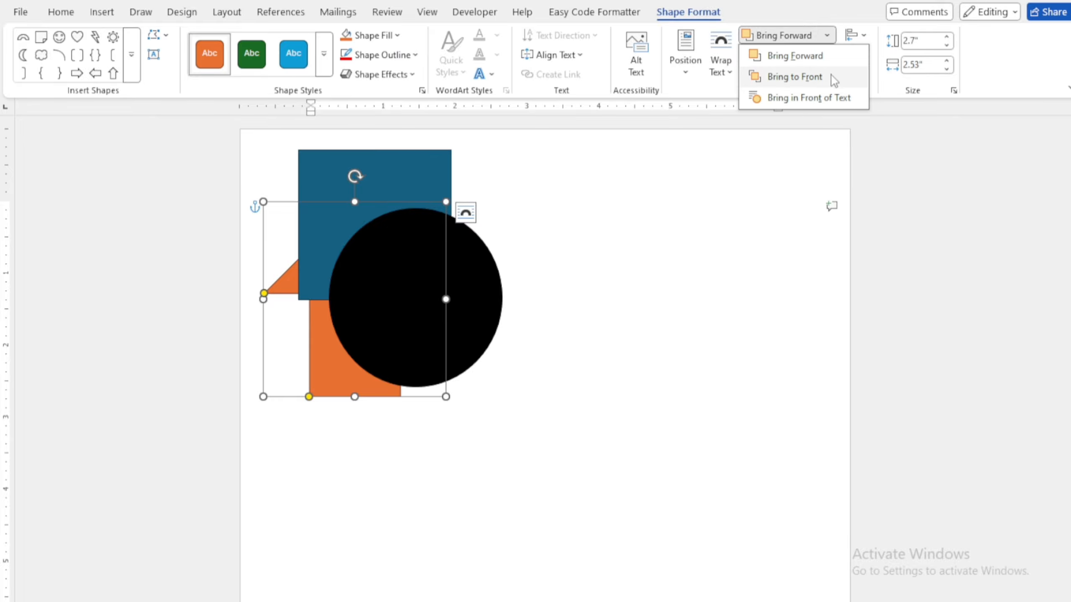
pyautogui.click(816, 63)
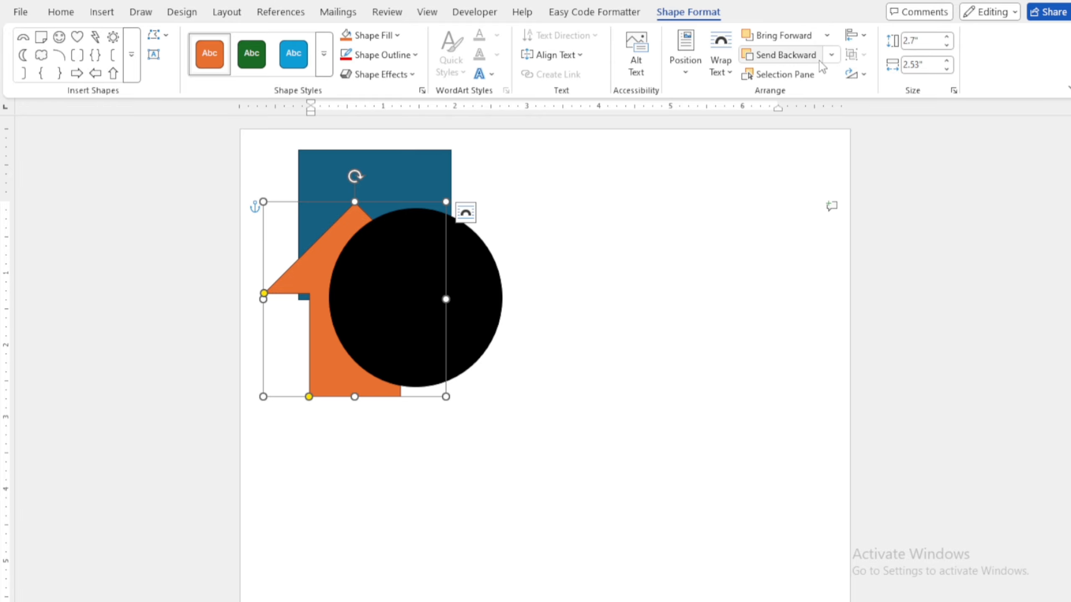
pyautogui.click(827, 35)
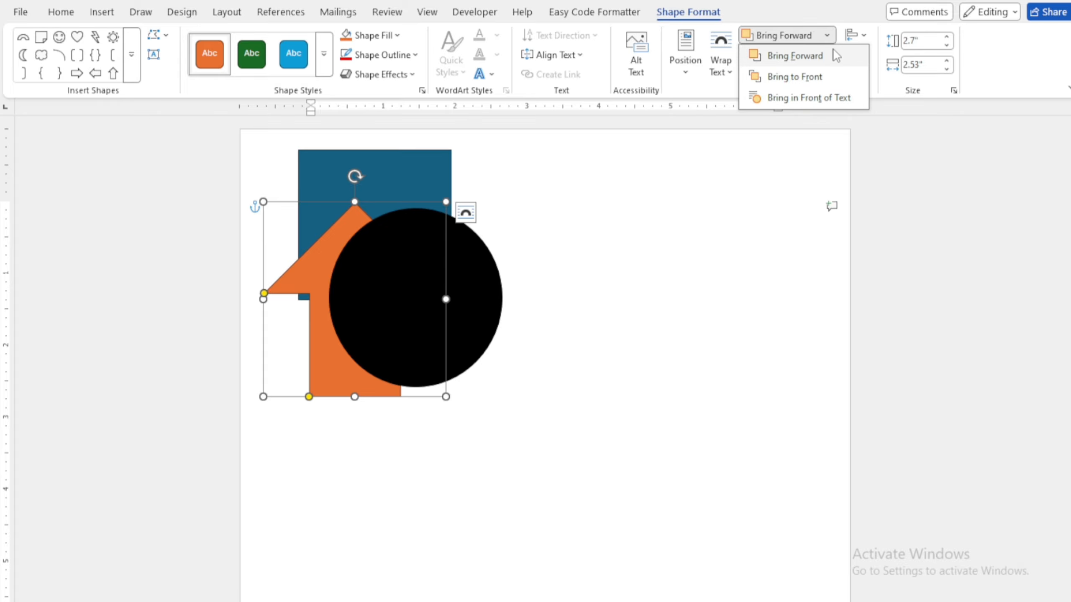
pyautogui.click(832, 54)
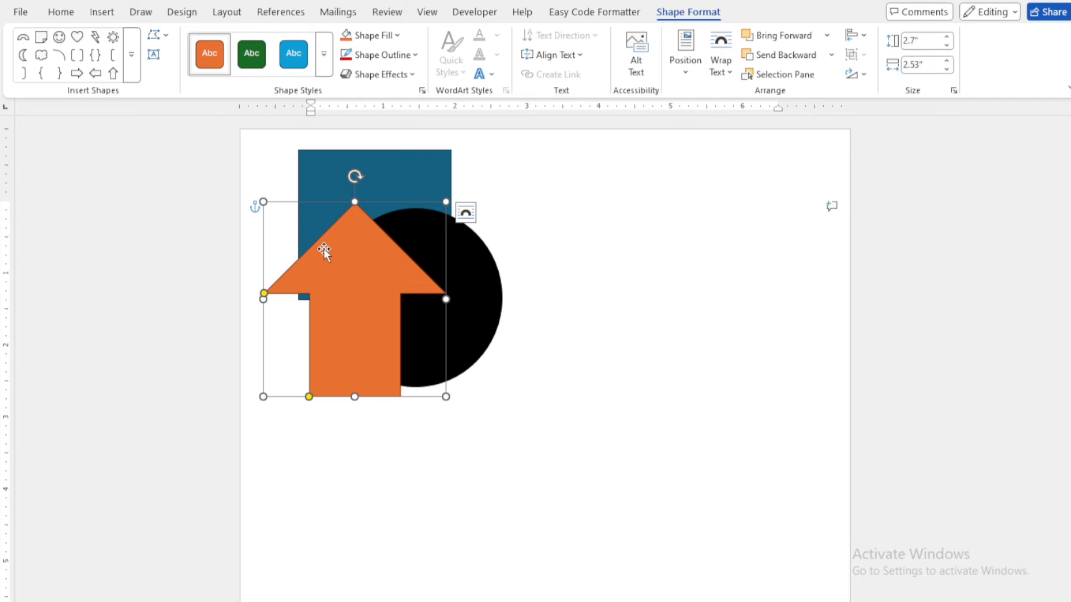
# Step: Select the arrow, oval and rectangle together, and apply Align Left followed by Align Right
pyautogui.keyDown('shift'); pyautogui.click(469, 274); pyautogui.keyUp('shift')
pyautogui.keyDown('shift'); pyautogui.click(387, 169); pyautogui.keyUp('shift')
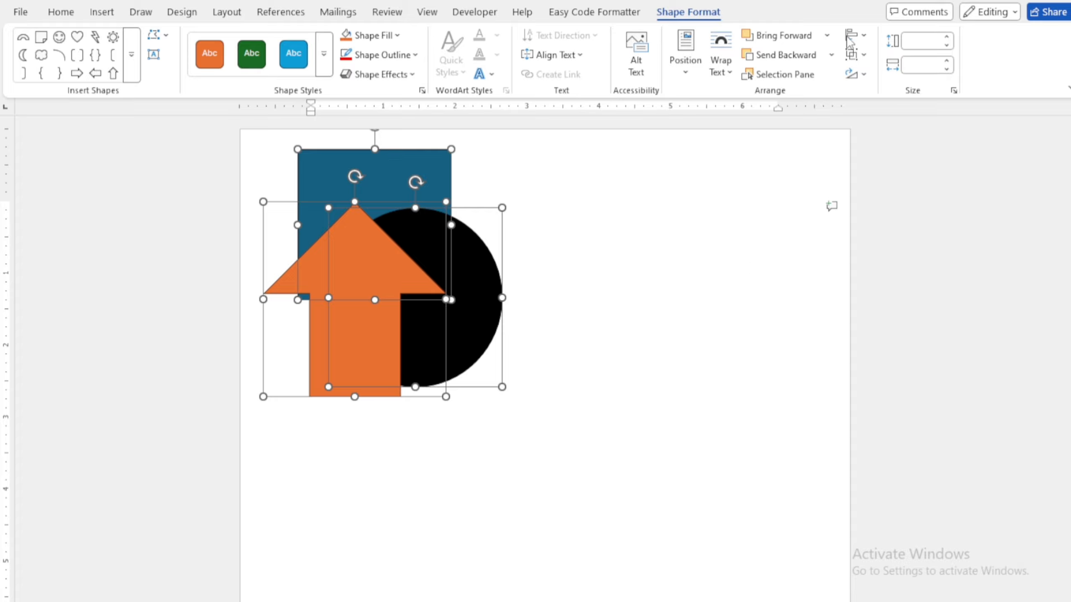
pyautogui.click(863, 42)
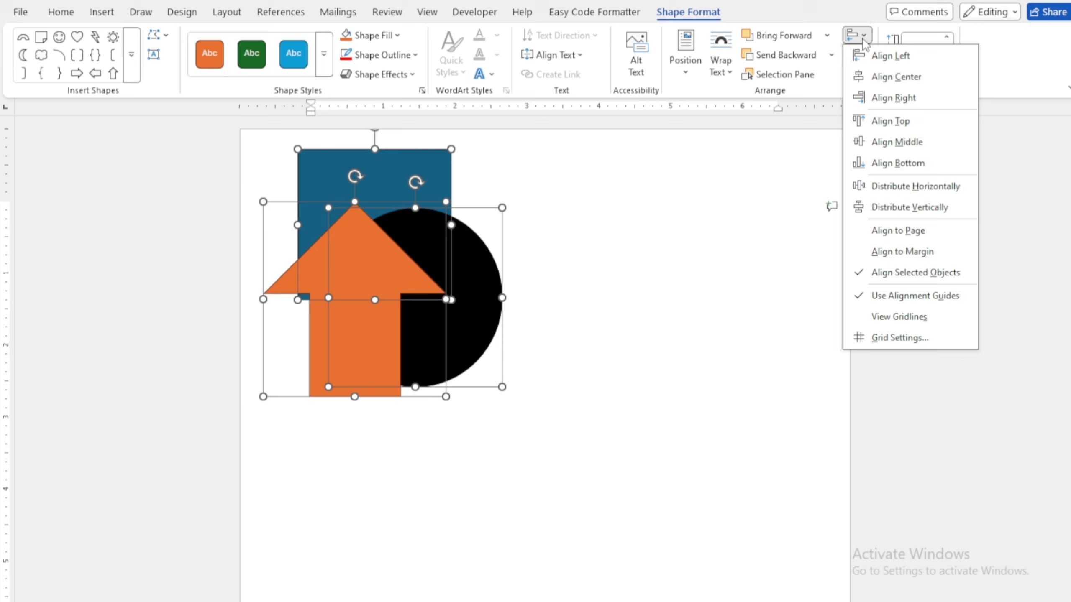
pyautogui.click(890, 56)
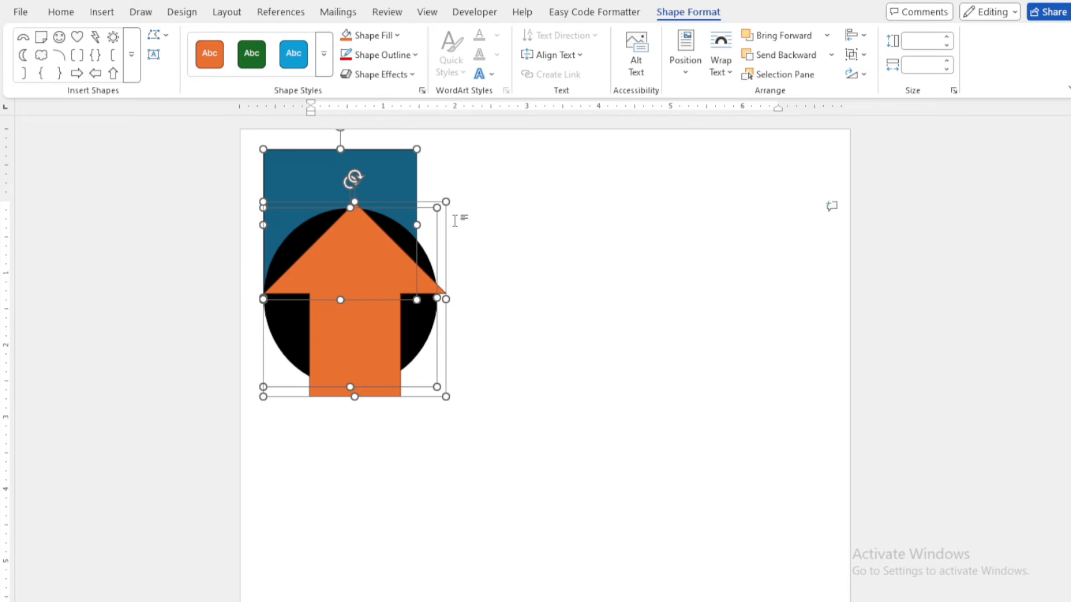
pyautogui.click(869, 36)
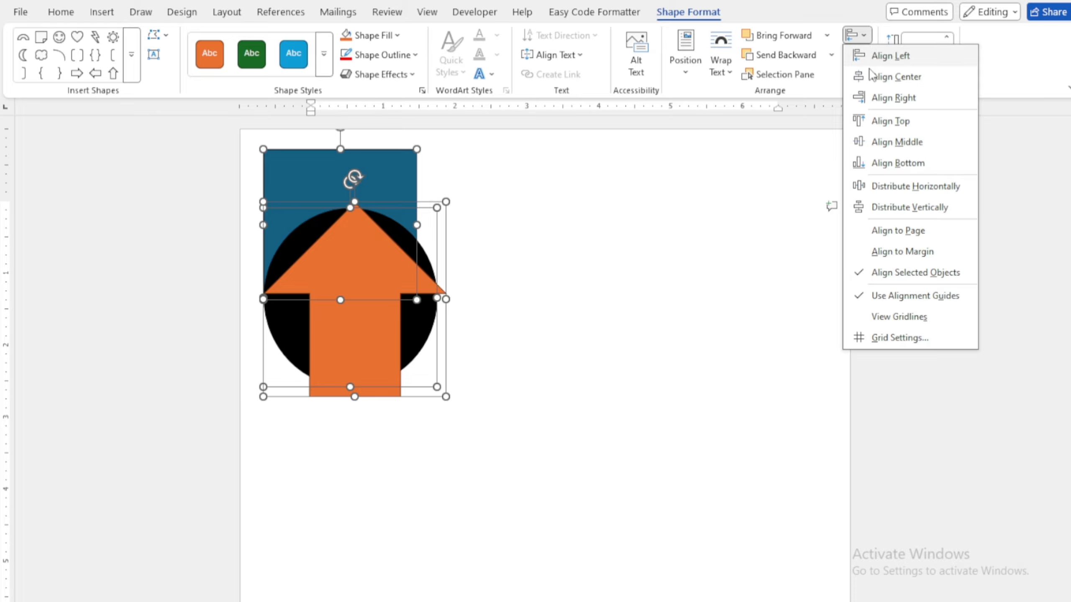
pyautogui.click(876, 98)
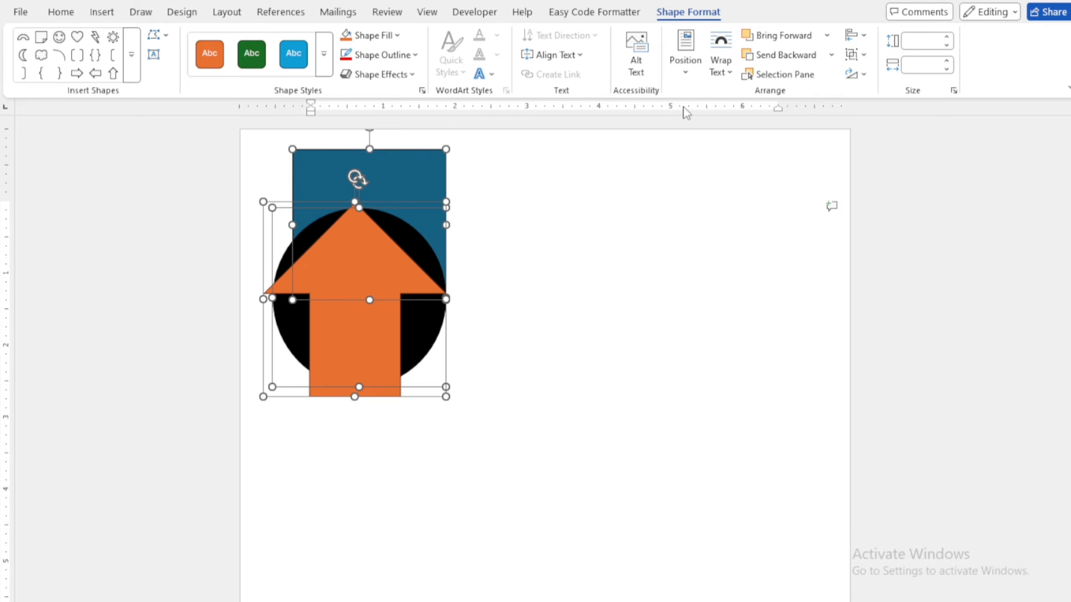
# Step: Align the three selected shapes along their top edges, followed by their bottom edges
pyautogui.click(865, 36)
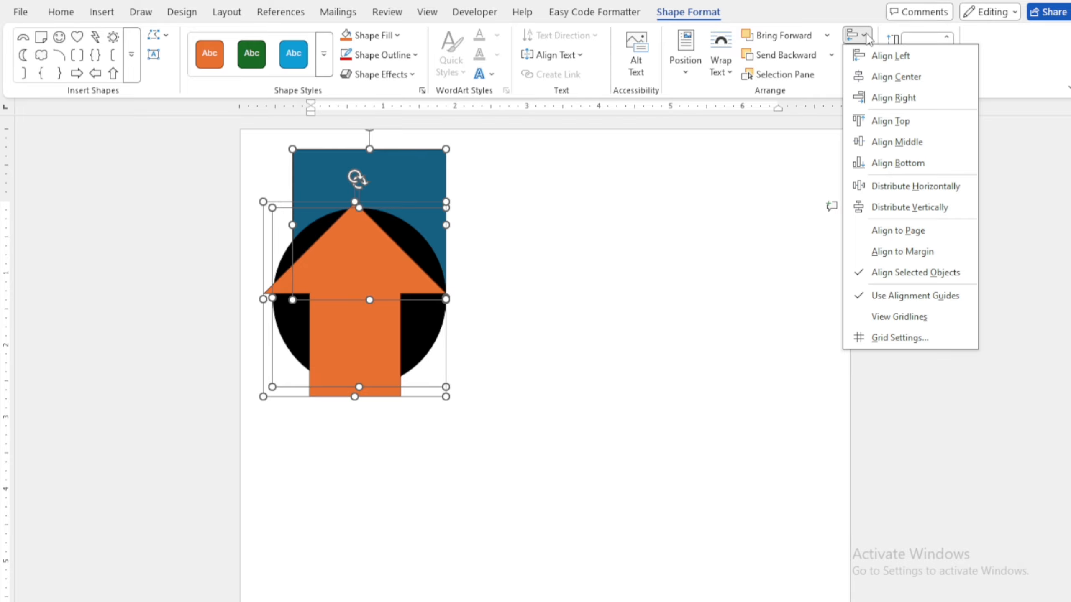
pyautogui.click(888, 123)
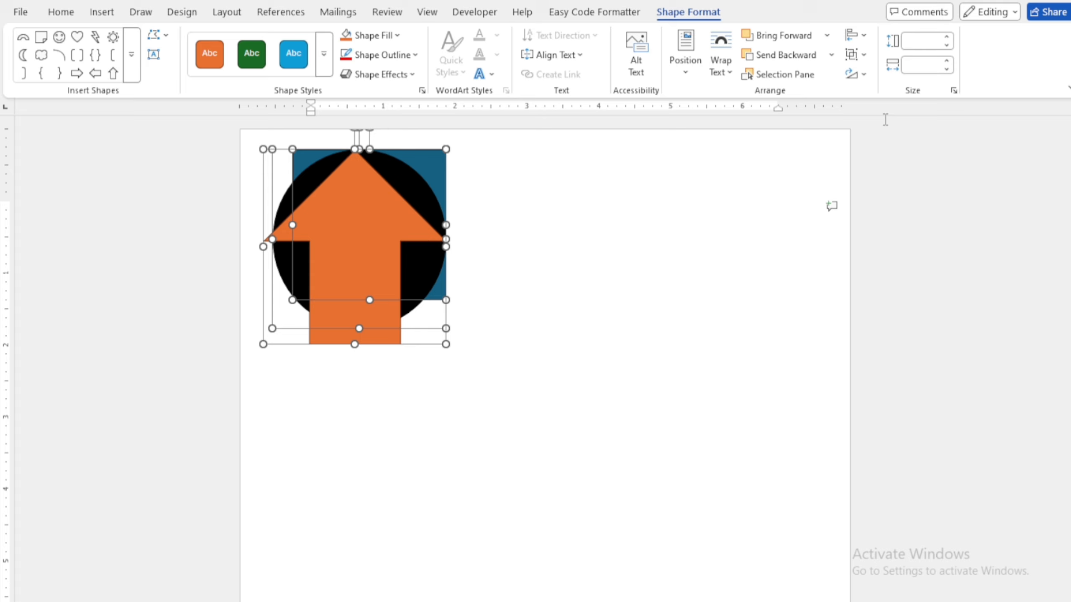
pyautogui.click(856, 36)
pyautogui.click(888, 163)
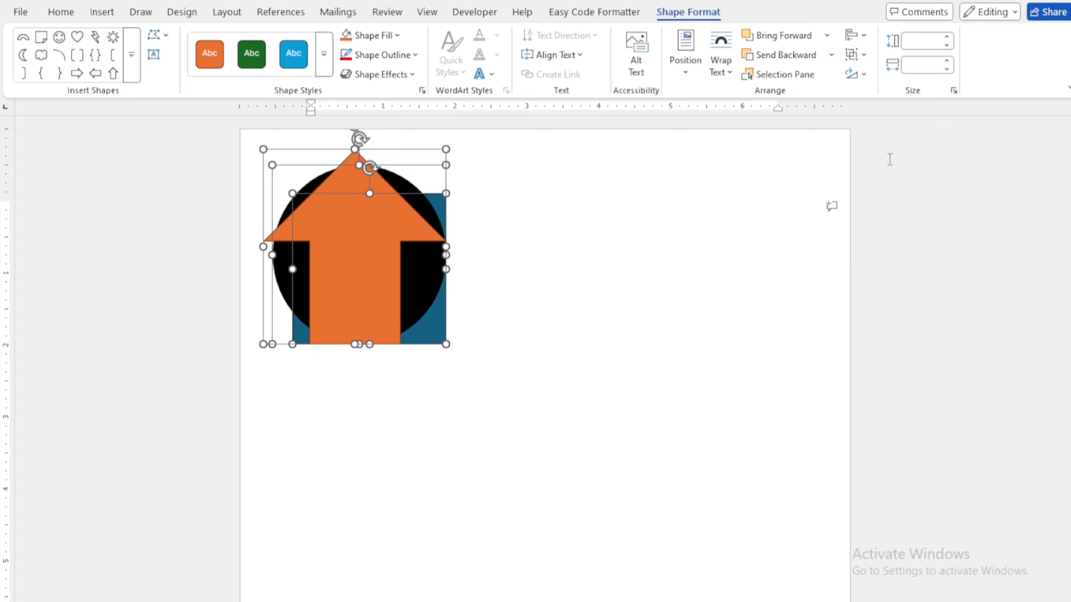
# Step: Align the three selected shapes to their middle and distribute them horizontally
pyautogui.click(858, 35)
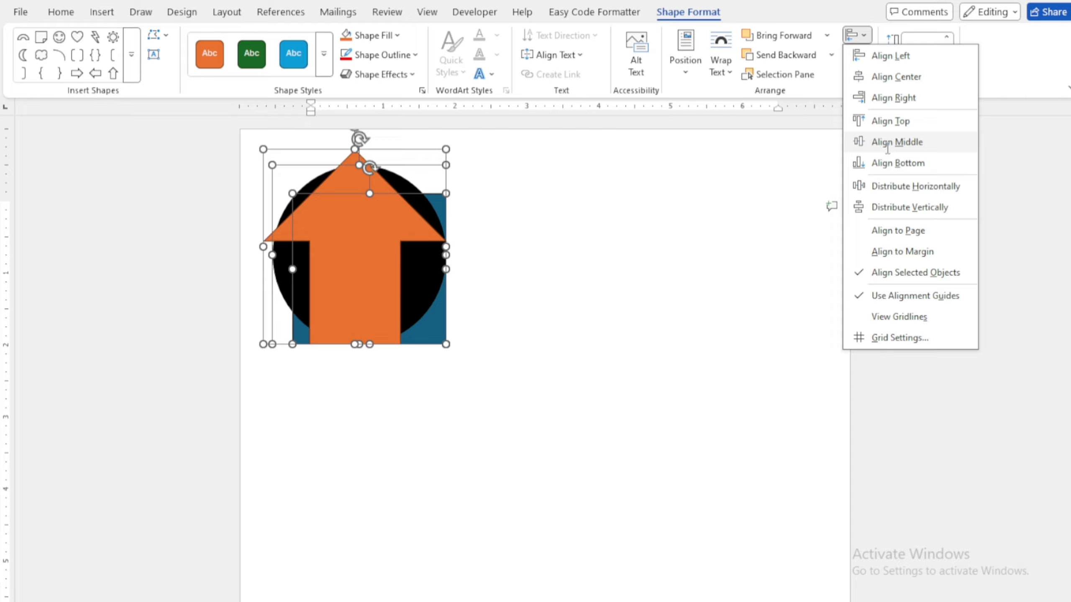
pyautogui.click(887, 145)
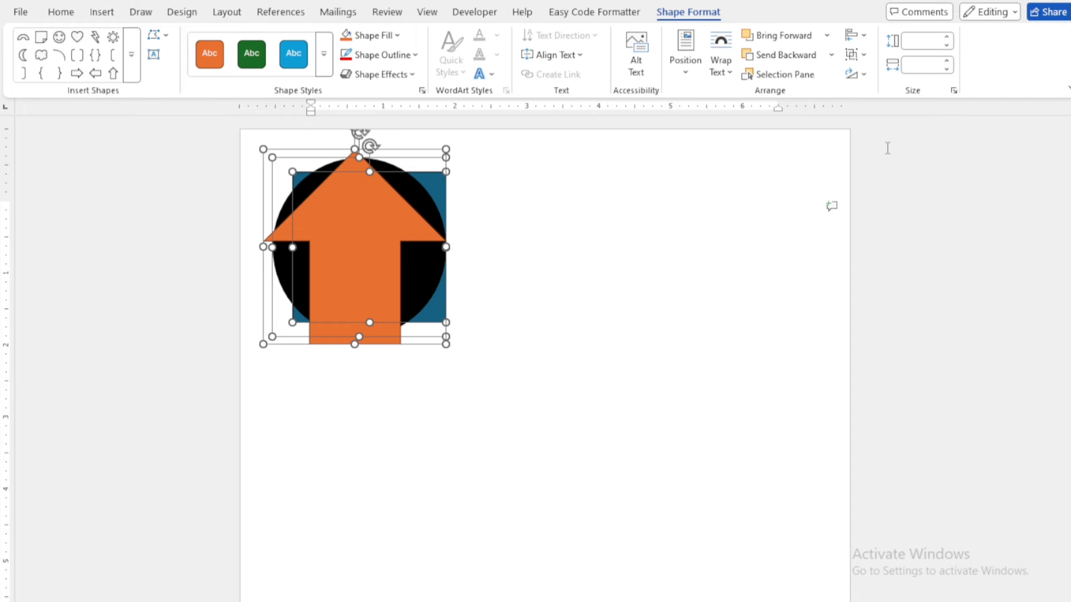
pyautogui.click(856, 38)
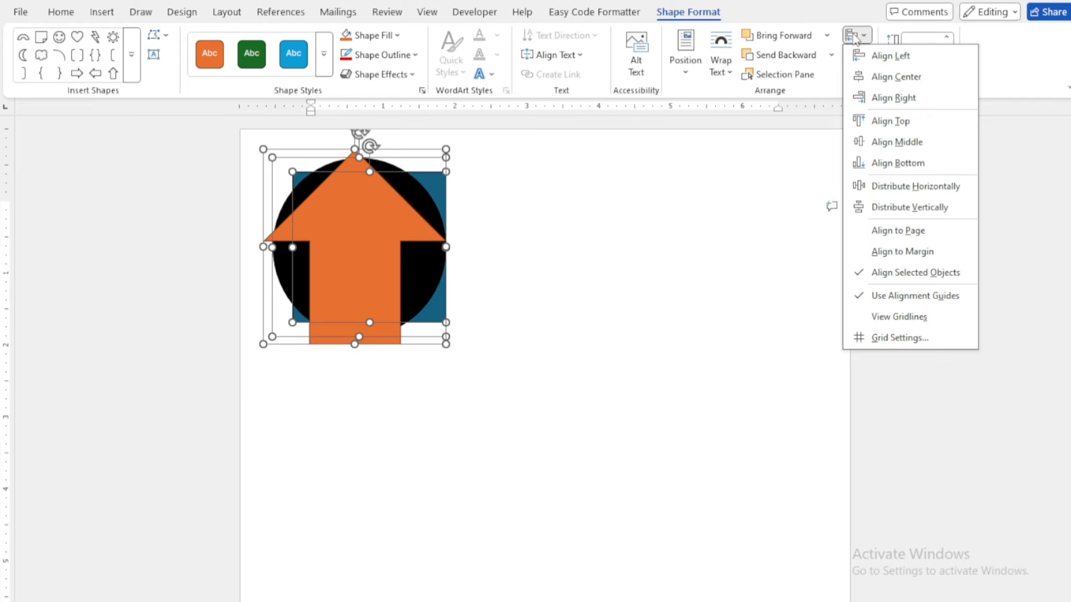
pyautogui.click(903, 186)
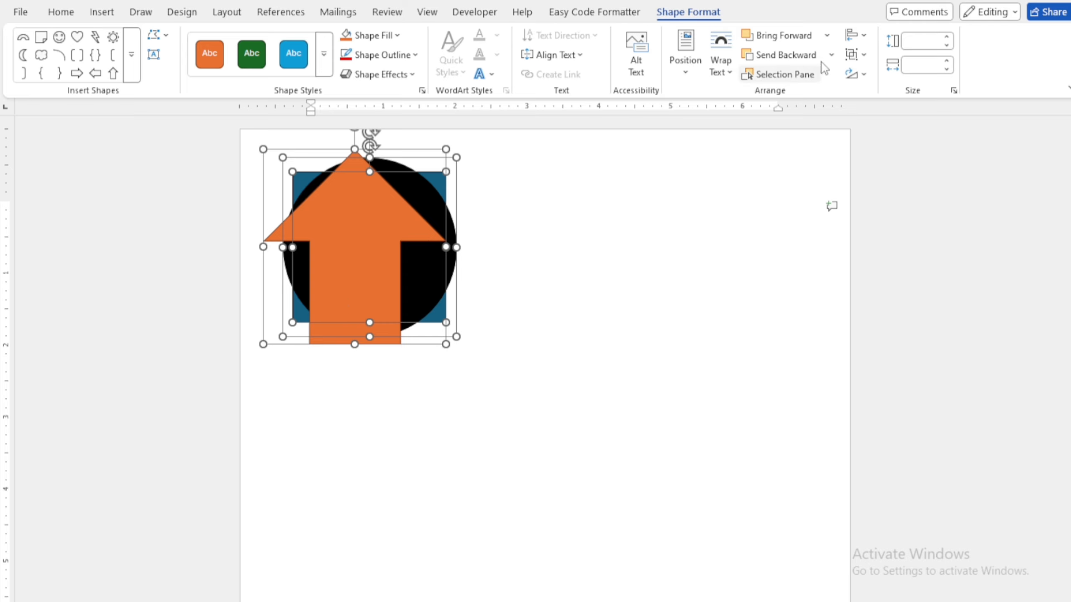
pyautogui.click(832, 56)
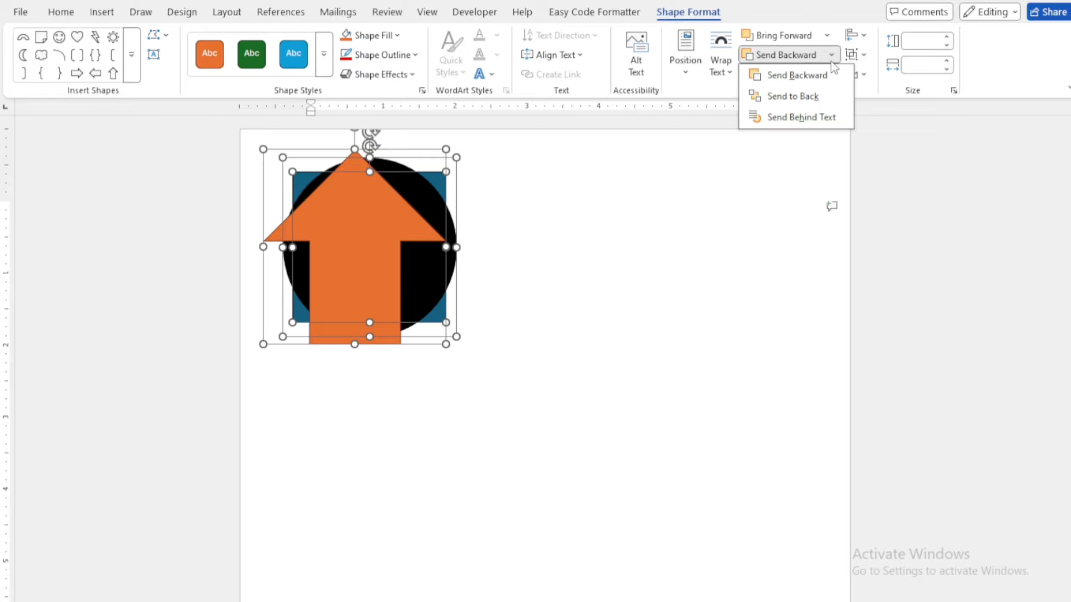
pyautogui.click(729, 154)
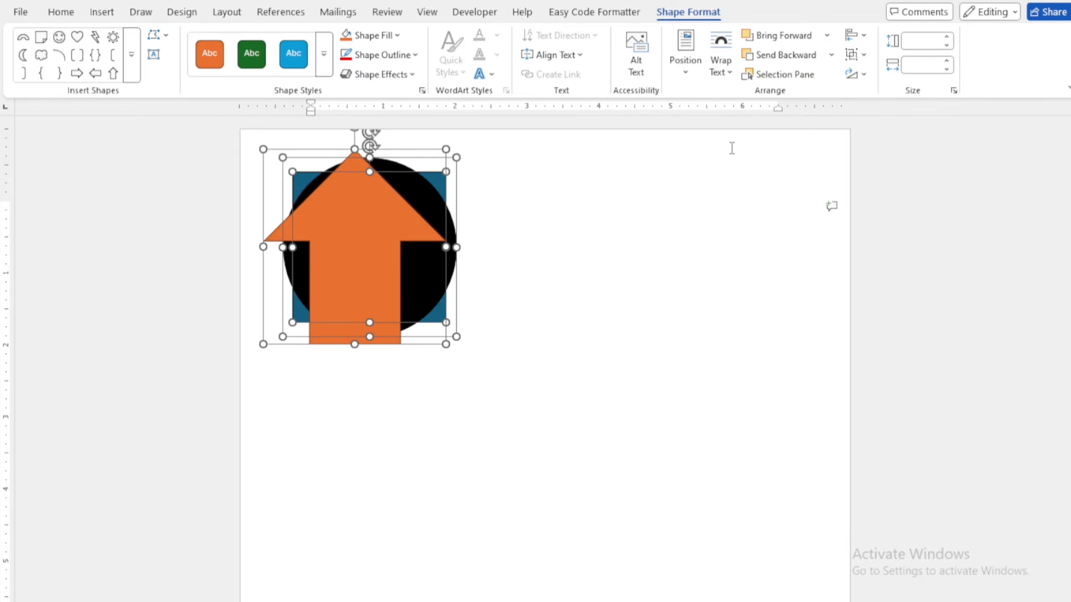
pyautogui.click(864, 37)
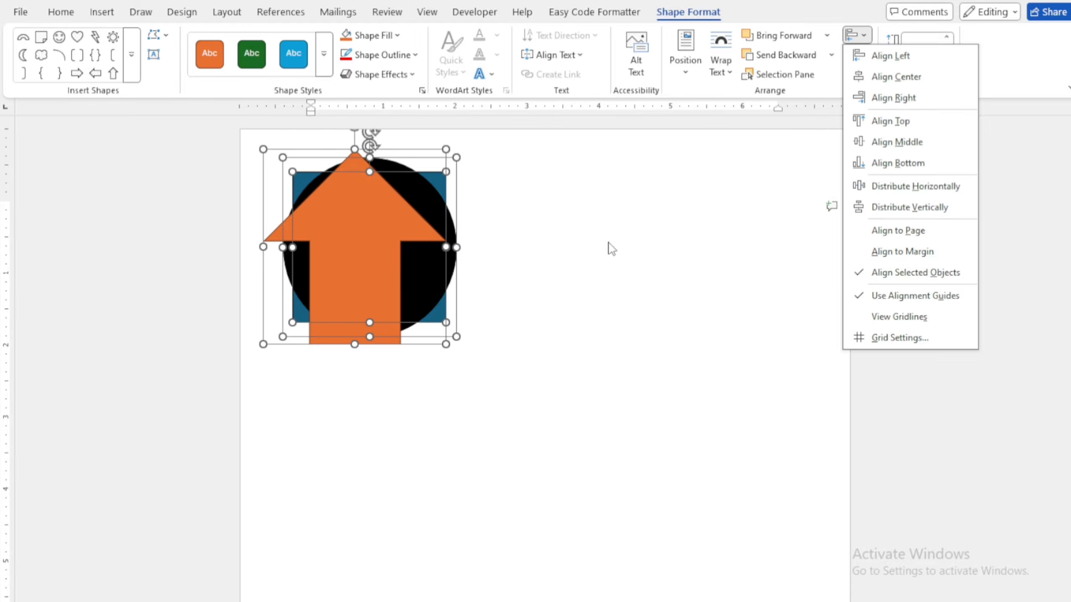
pyautogui.click(634, 237)
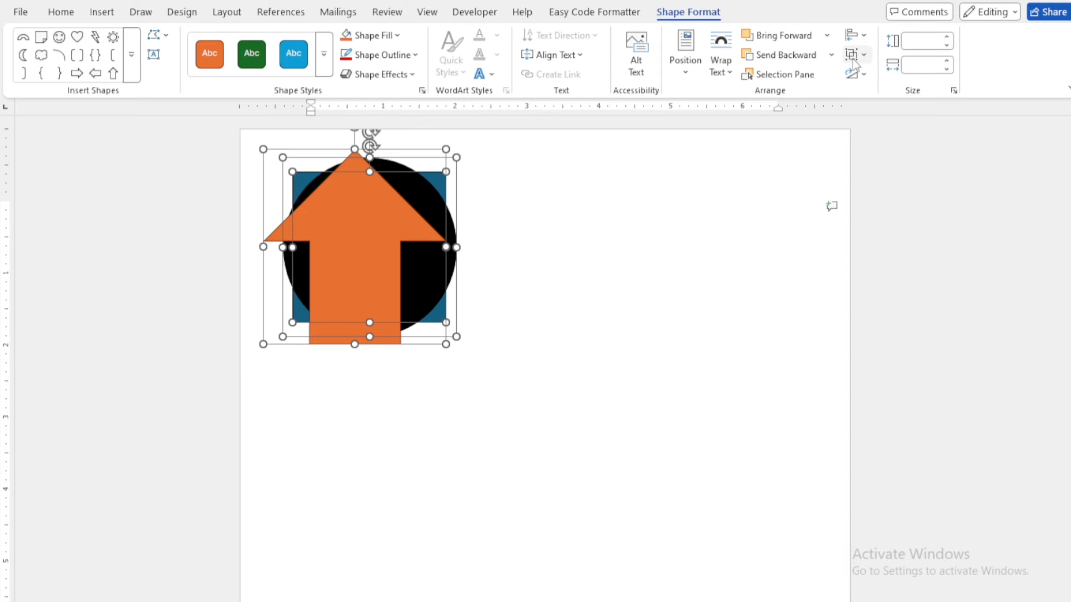
# Step: Spread the overlapping shapes out in a row, with the arrow on the right and the oval between it and the rectangle
pyautogui.click(373, 406)
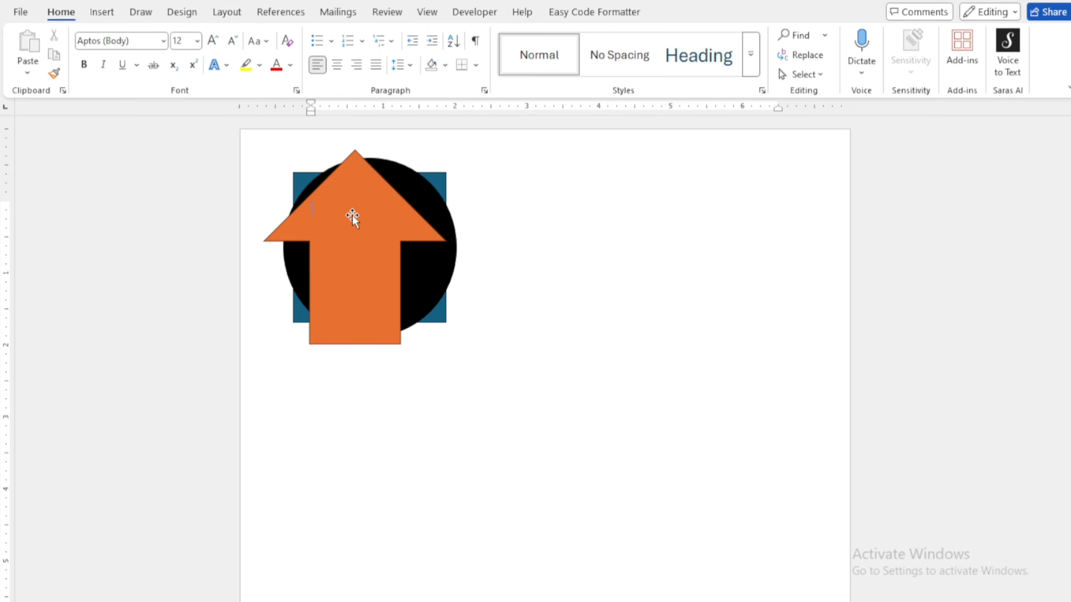
pyautogui.moveTo(413, 296); pyautogui.dragTo(726, 254)
pyautogui.moveTo(395, 233); pyautogui.dragTo(566, 249)
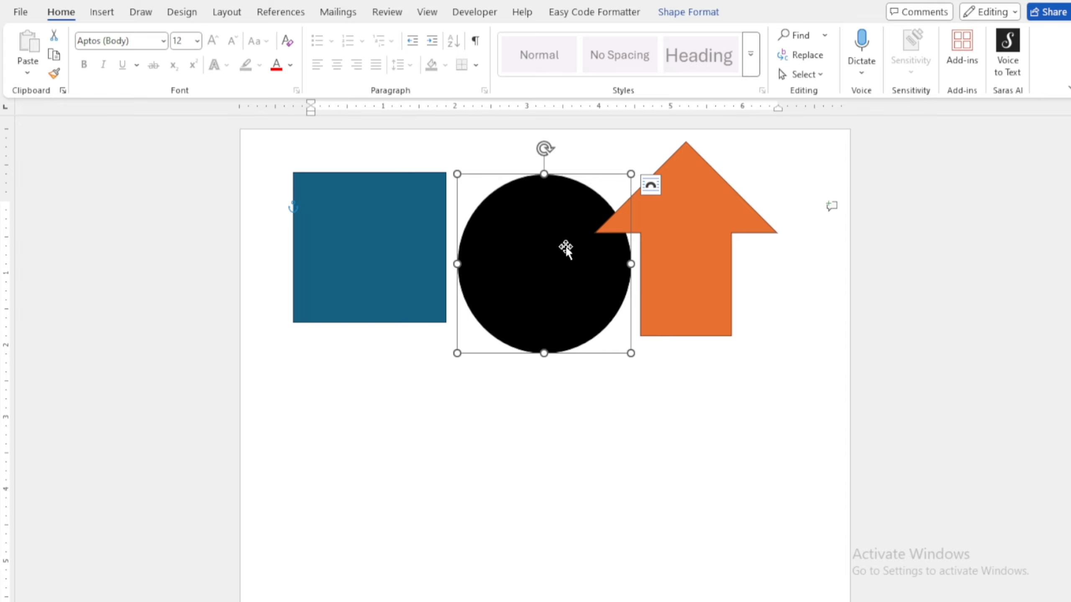
# Step: Select the rectangle, oval and arrow together and group them into one object
pyautogui.keyDown('shift'); pyautogui.click(346, 256); pyautogui.keyUp('shift')
pyautogui.keyDown('shift'); pyautogui.click(671, 235); pyautogui.keyUp('shift')
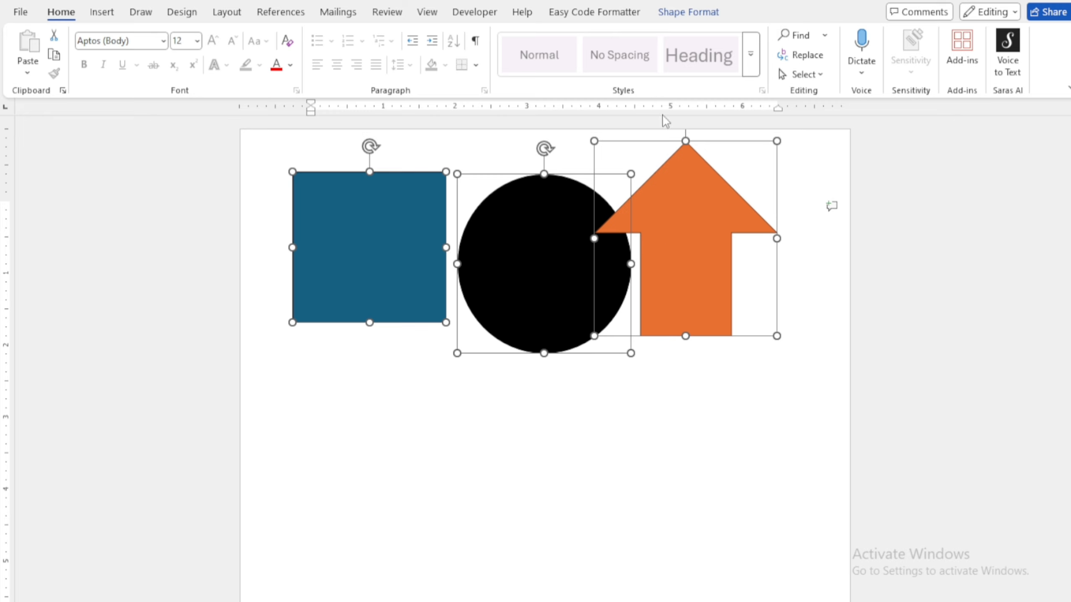
pyautogui.click(688, 13)
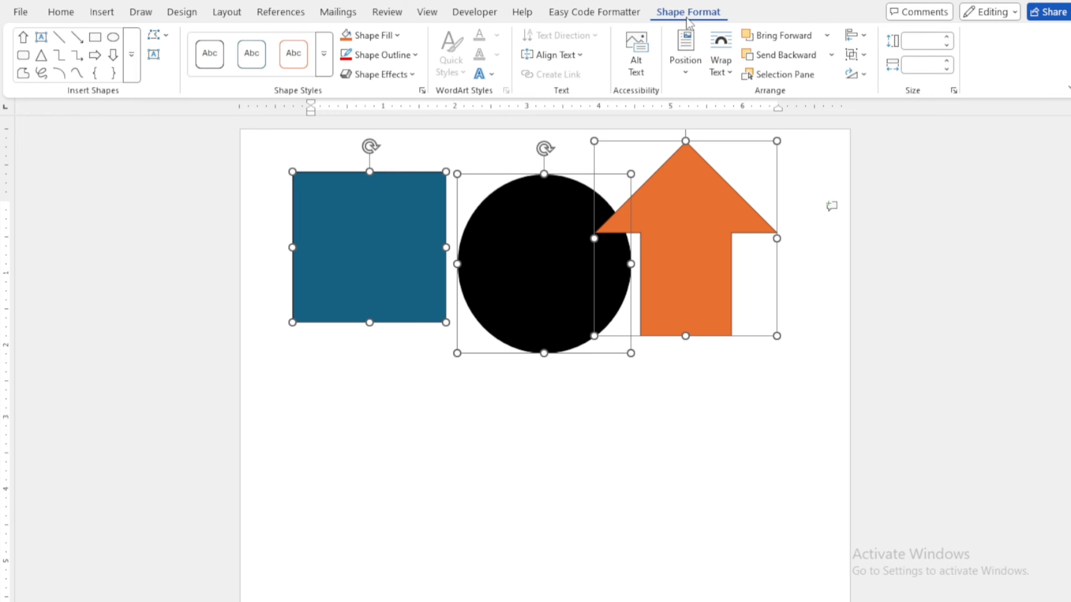
pyautogui.click(859, 55)
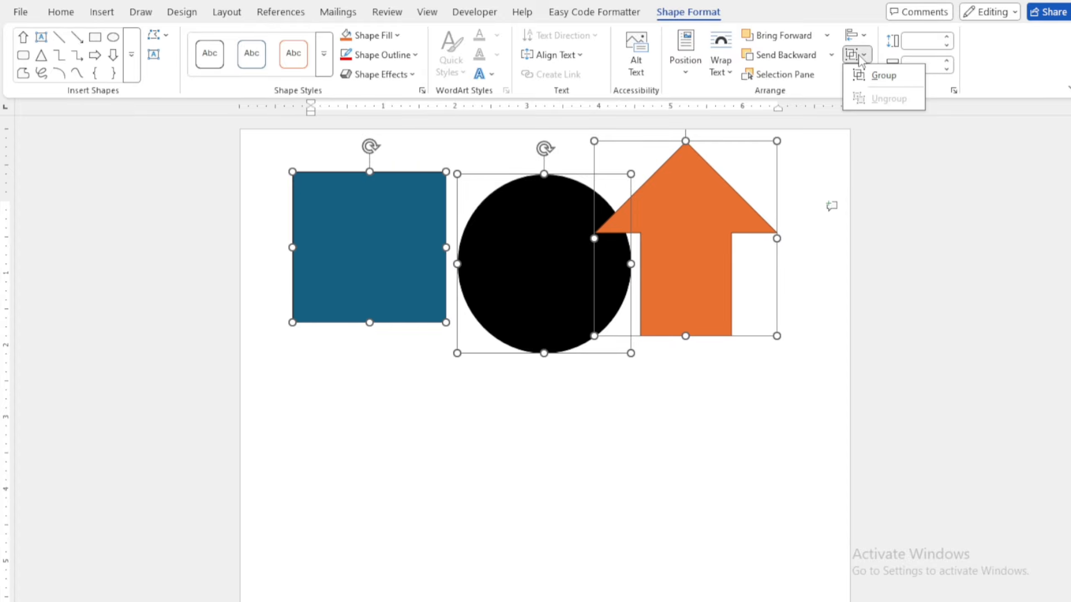
pyautogui.click(879, 76)
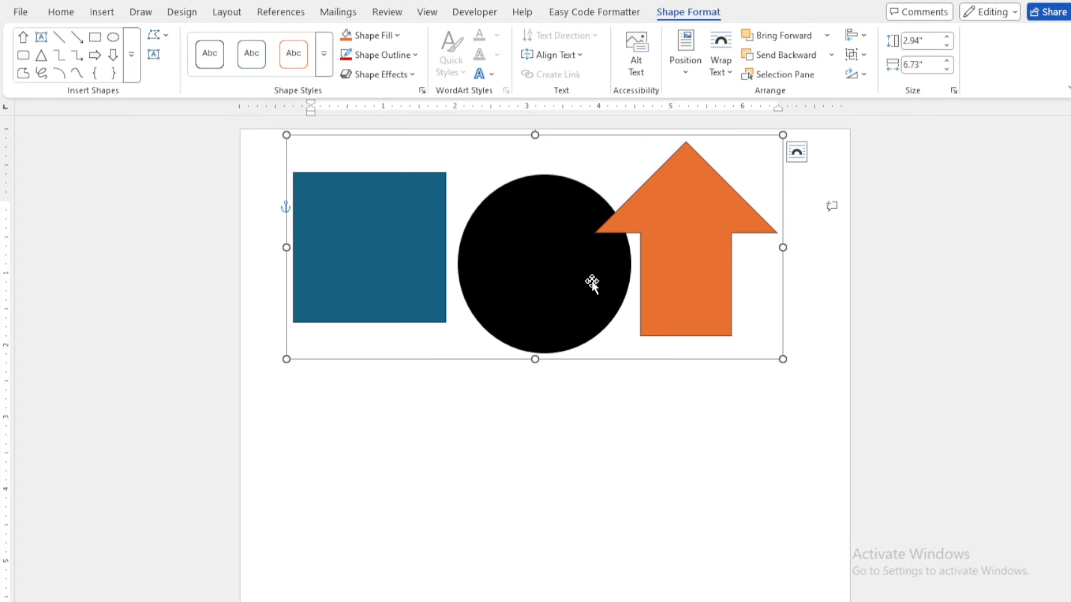
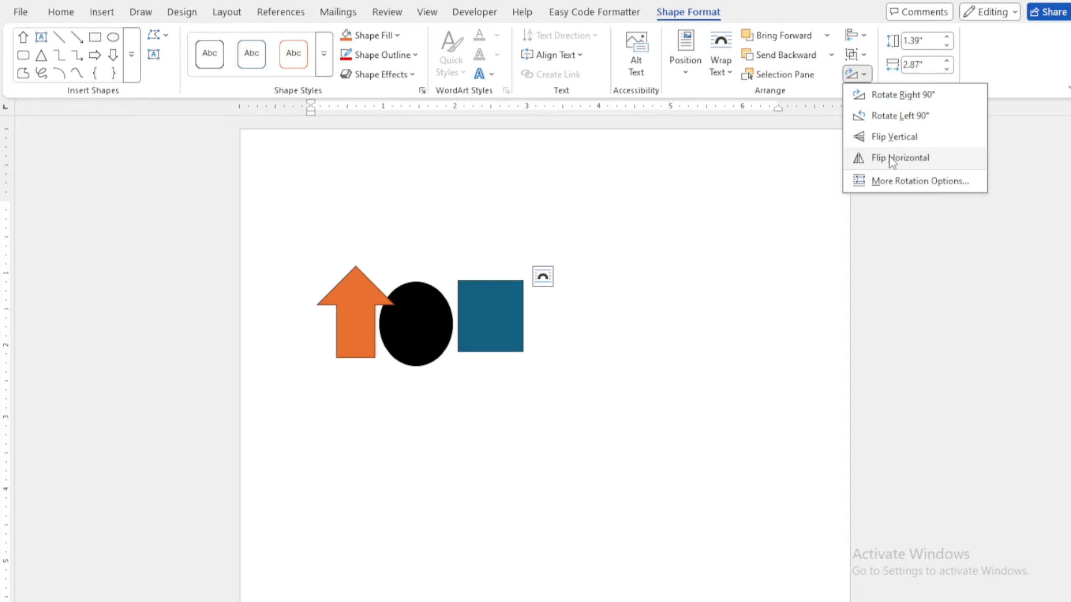
# Step: Flip the shape group horizontally and set its height to 1.9 inches
pyautogui.click(891, 159)
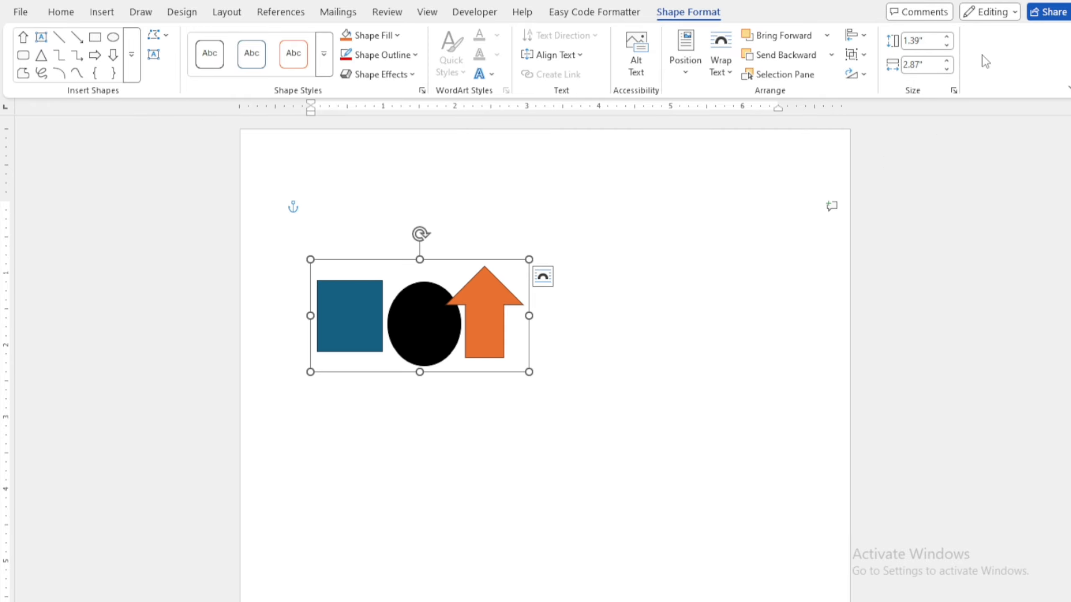
pyautogui.click(948, 37)
pyautogui.click(948, 38)
pyautogui.click(947, 37)
pyautogui.click(948, 37)
pyautogui.click(948, 37)
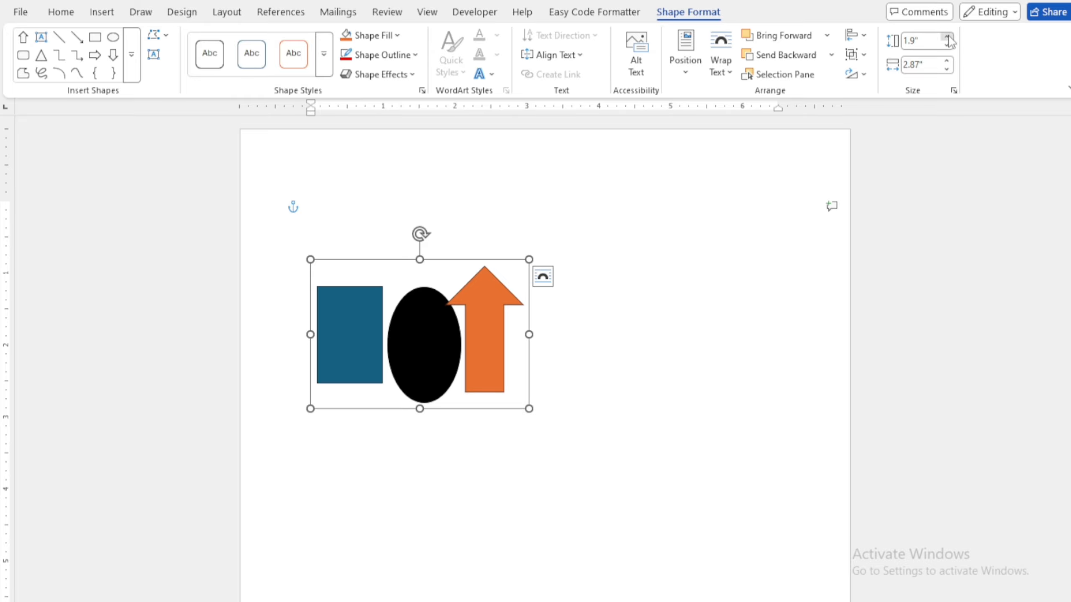
pyautogui.click(947, 37)
pyautogui.click(947, 37)
pyautogui.click(947, 37)
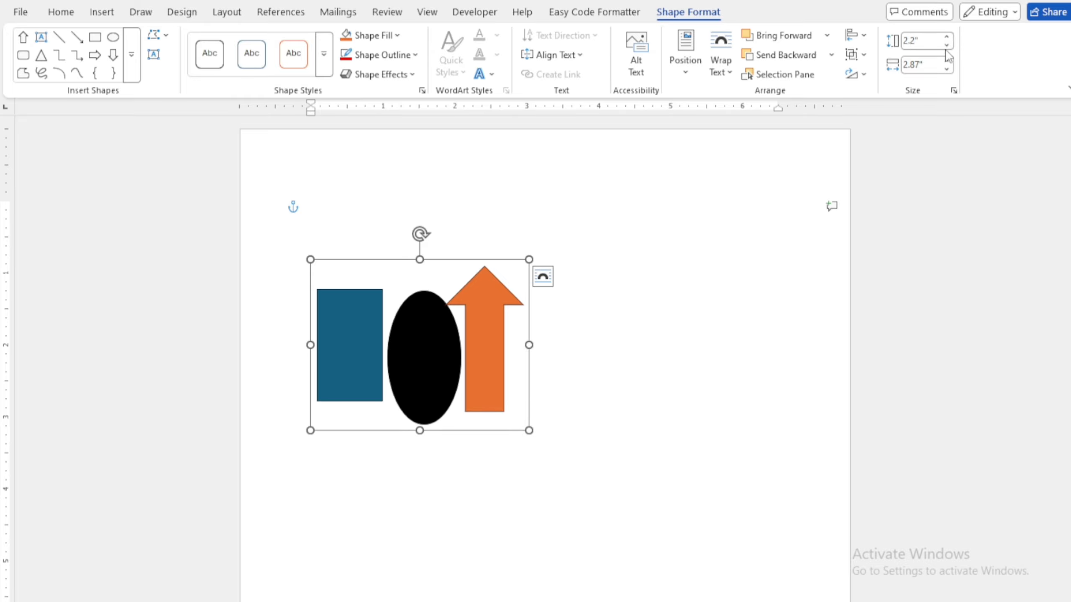
pyautogui.click(946, 44)
pyautogui.click(947, 45)
pyautogui.click(947, 44)
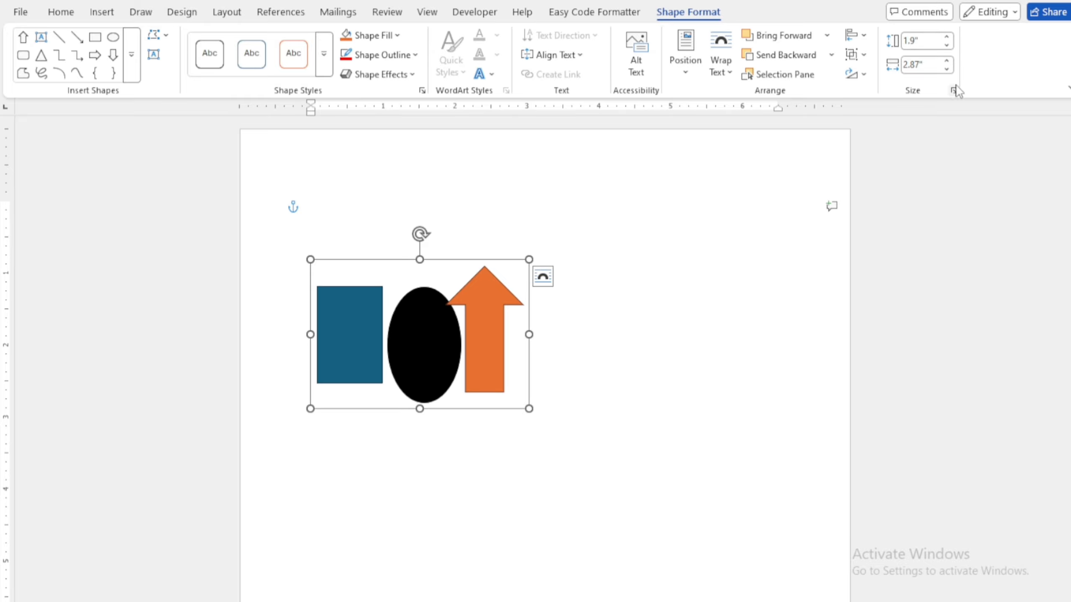
# Step: Set the shape group's width to 3.8 inches
pyautogui.click(947, 61)
pyautogui.click(947, 61)
pyautogui.click(948, 61)
pyautogui.click(947, 61)
pyautogui.click(947, 61)
pyautogui.click(947, 61)
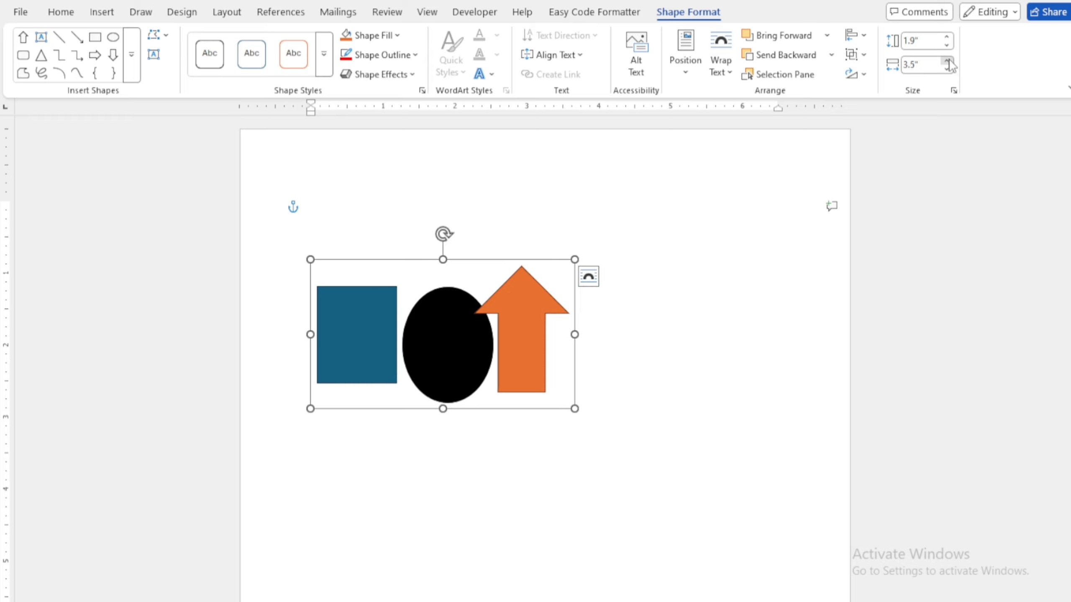
pyautogui.click(948, 61)
pyautogui.click(948, 61)
pyautogui.click(948, 62)
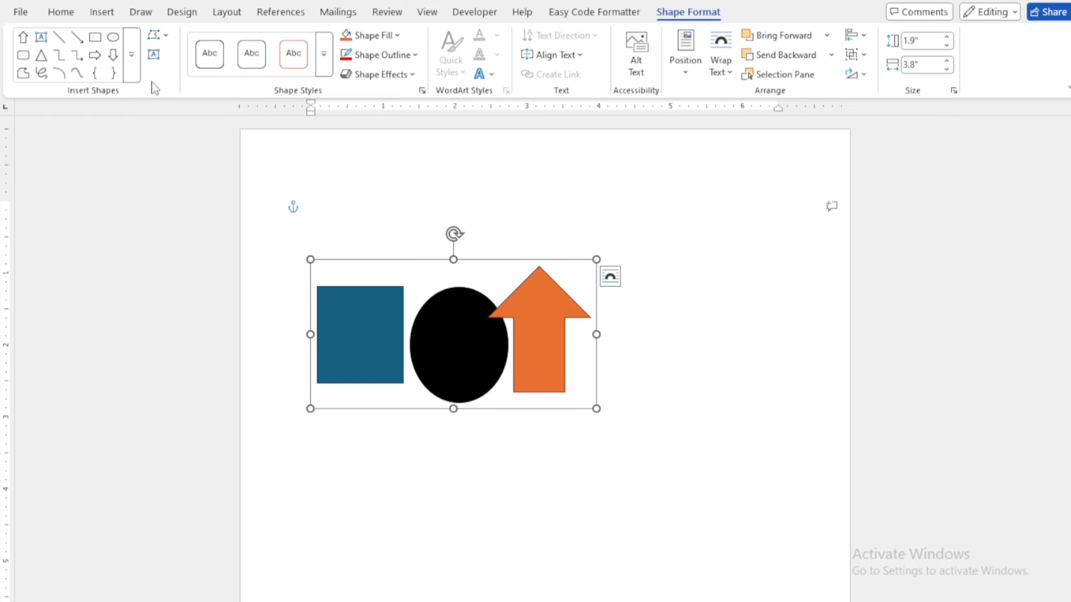
# Step: Delete the grouped shapes from the page
pyautogui.click(111, 17)
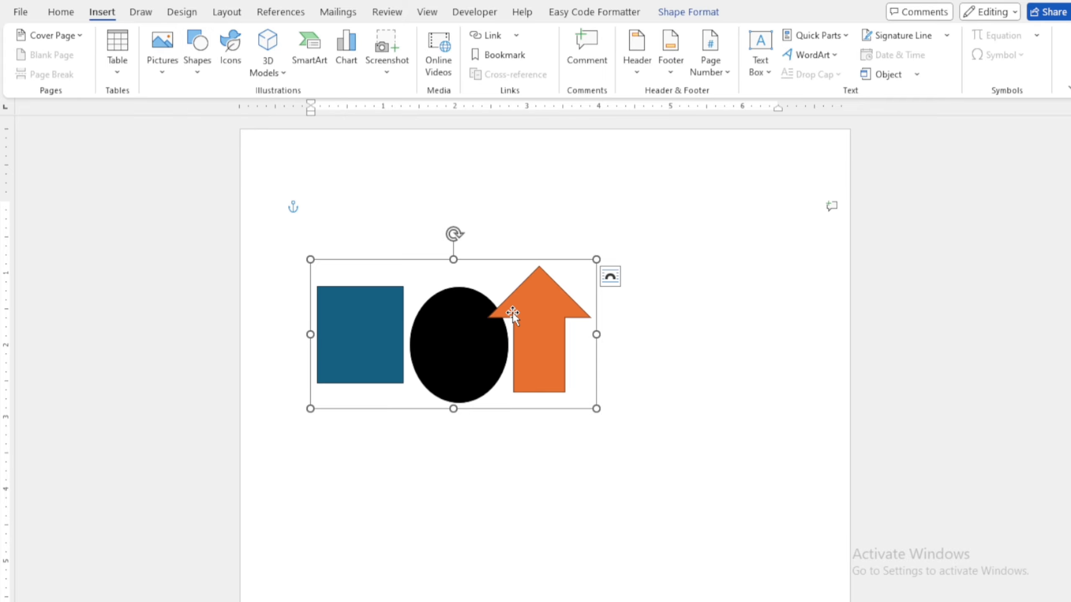
pyautogui.press('Delete')
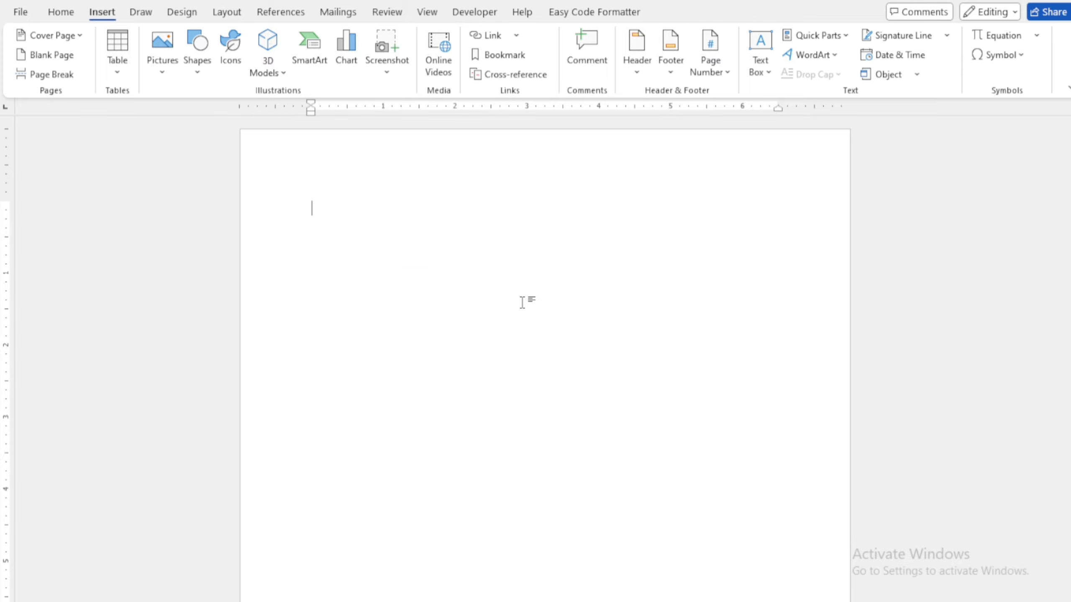
# Step: Insert the solid address book stock icon enlarged to about 2.99 inches square, and delete it again
pyautogui.click(236, 51)
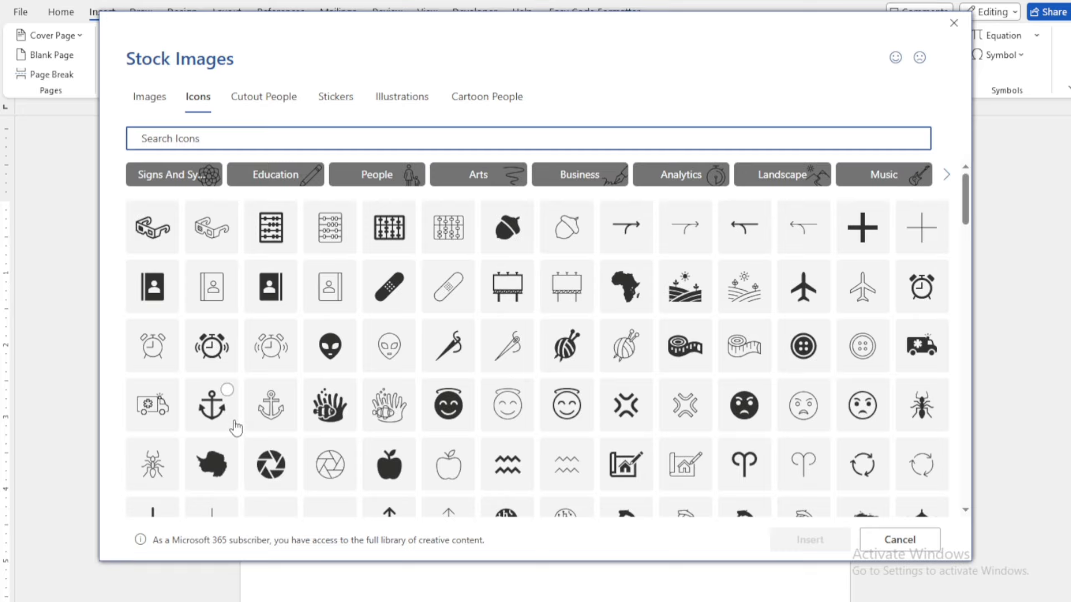
pyautogui.click(157, 289)
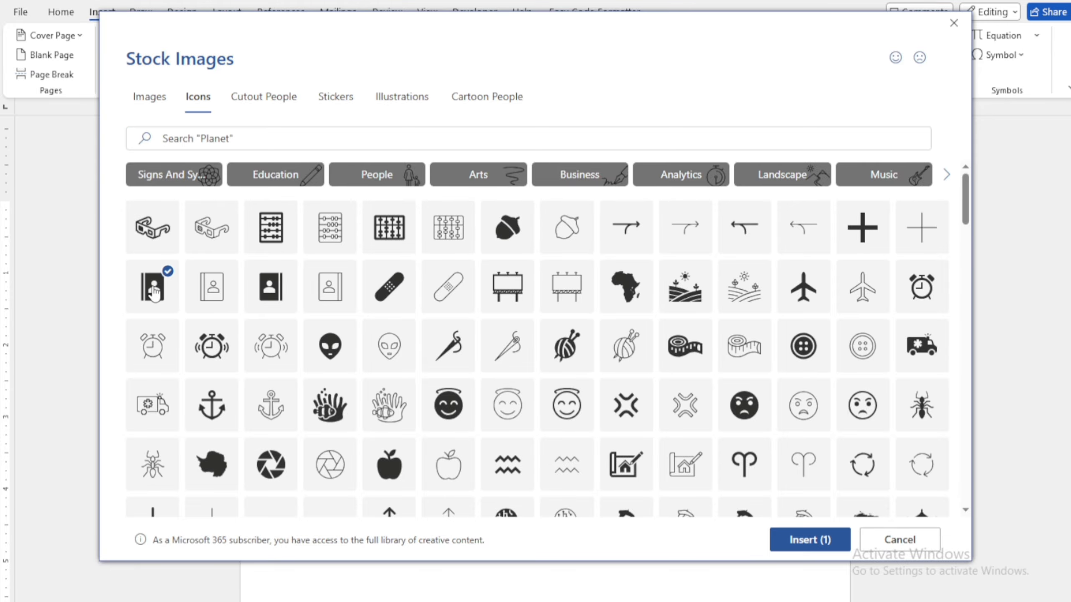
pyautogui.click(810, 541)
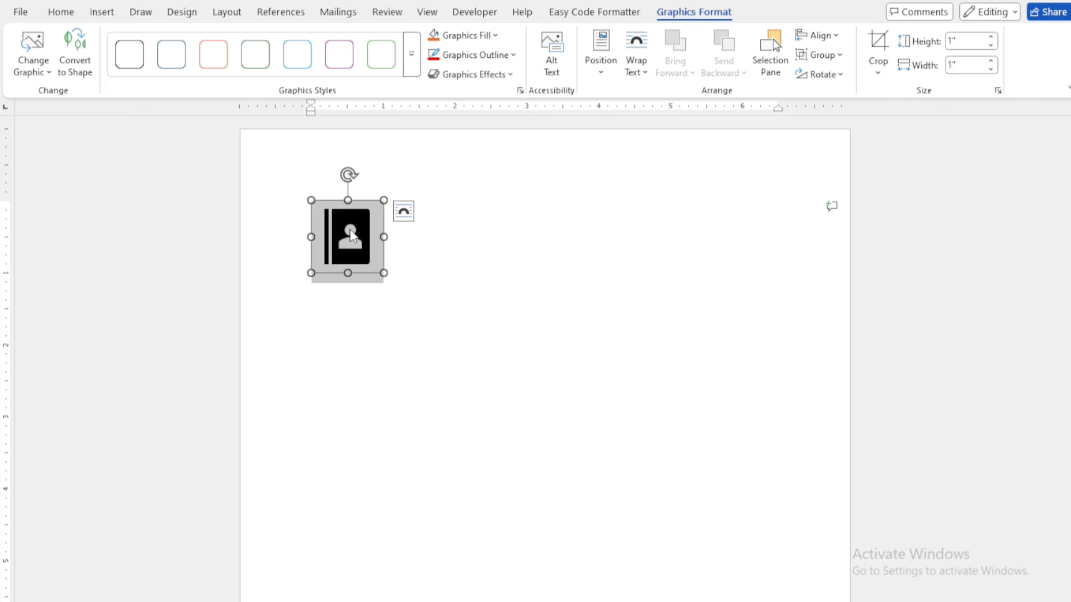
pyautogui.moveTo(383, 273); pyautogui.dragTo(526, 415)
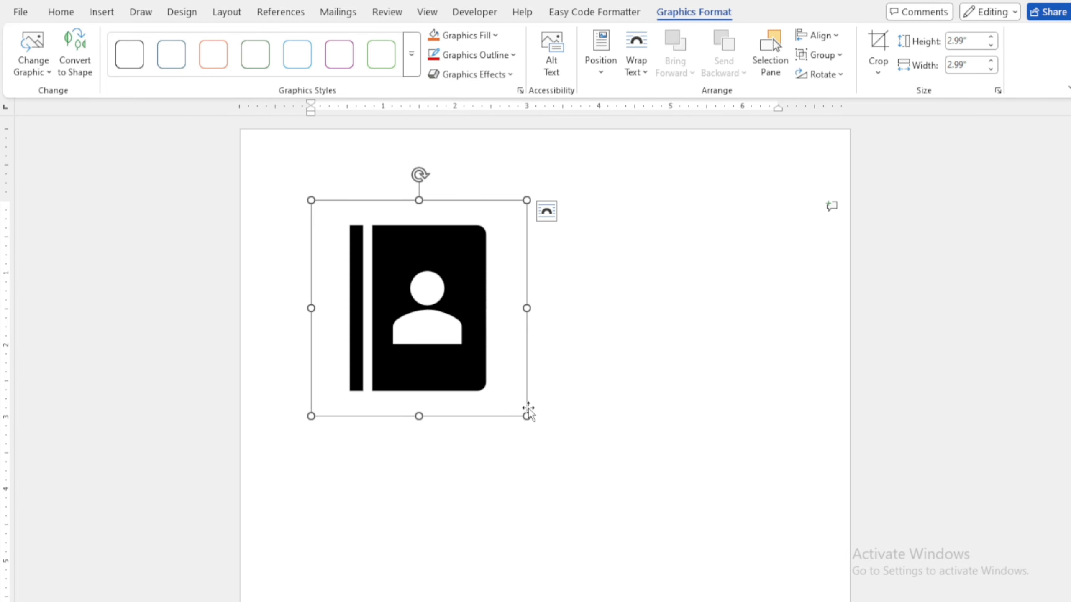
pyautogui.press('Delete')
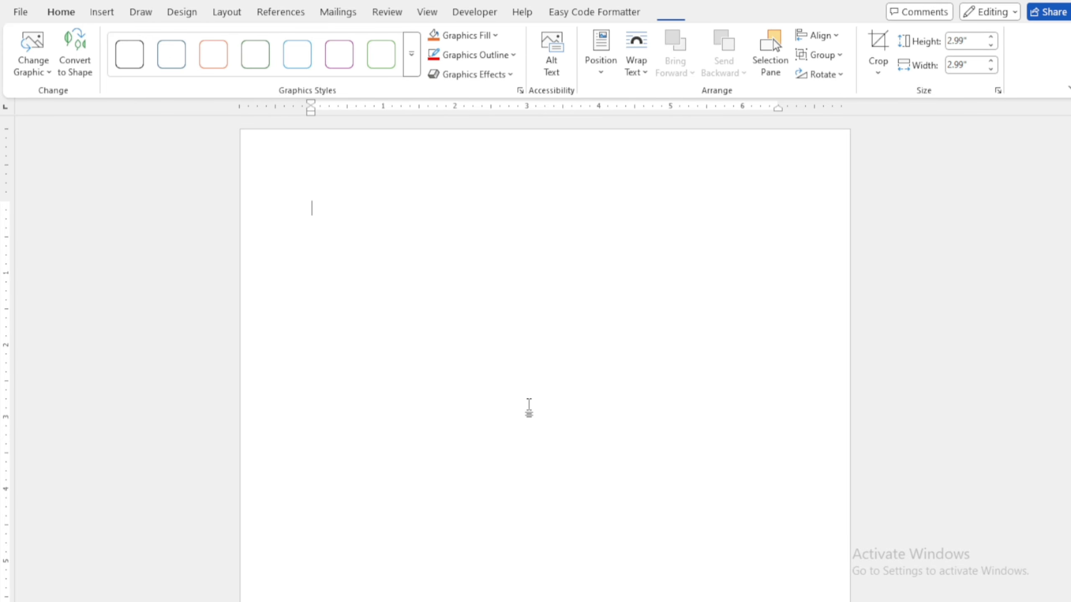
# Step: Search the stock icons for "leaf" and insert the outlined tulip icon
pyautogui.click(113, 12)
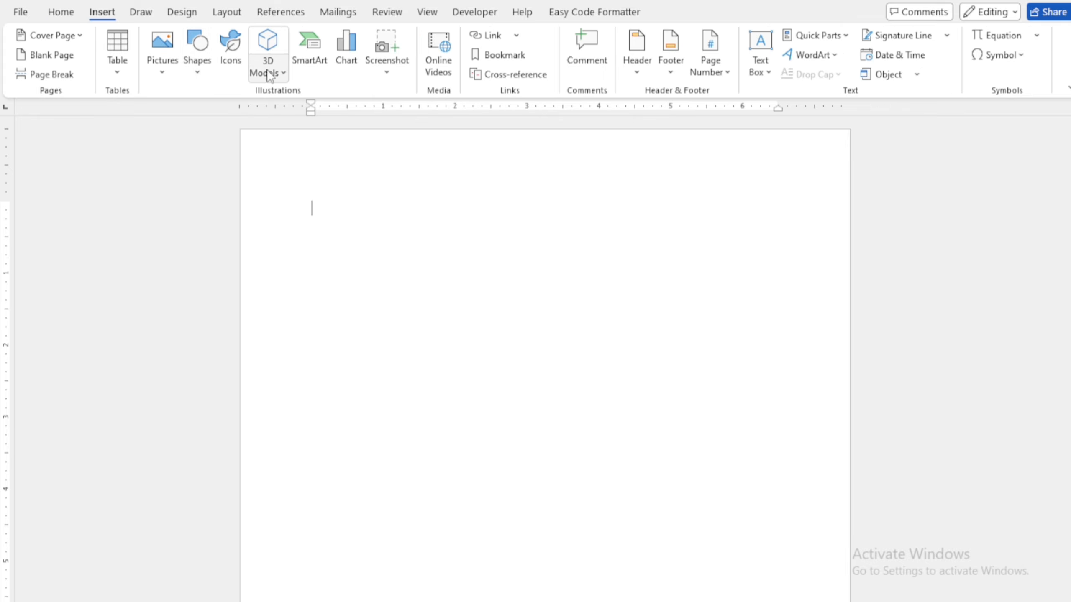
pyautogui.click(243, 54)
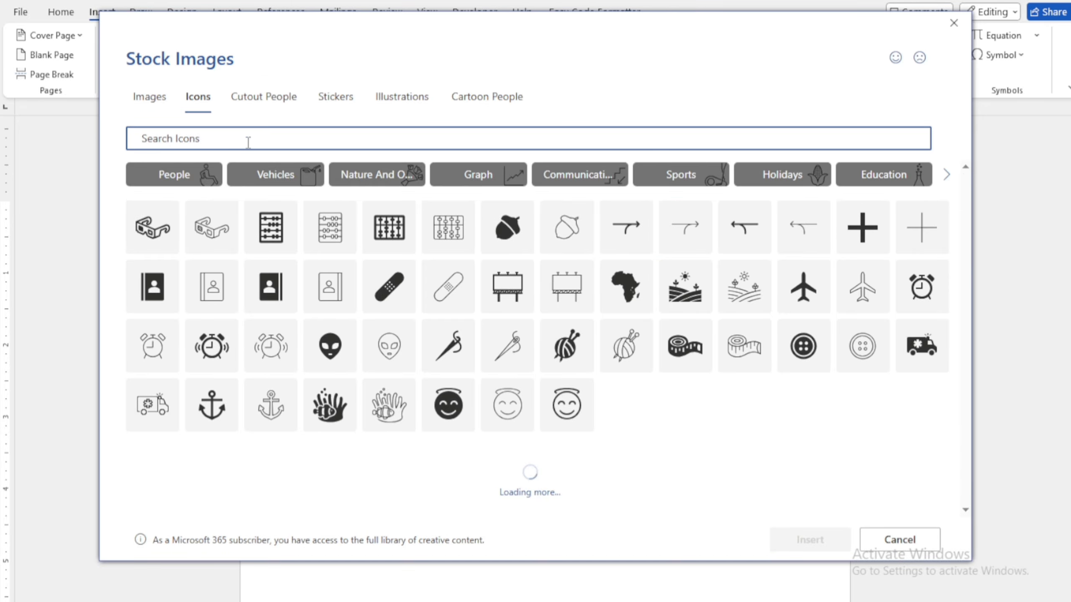
pyautogui.write('le')
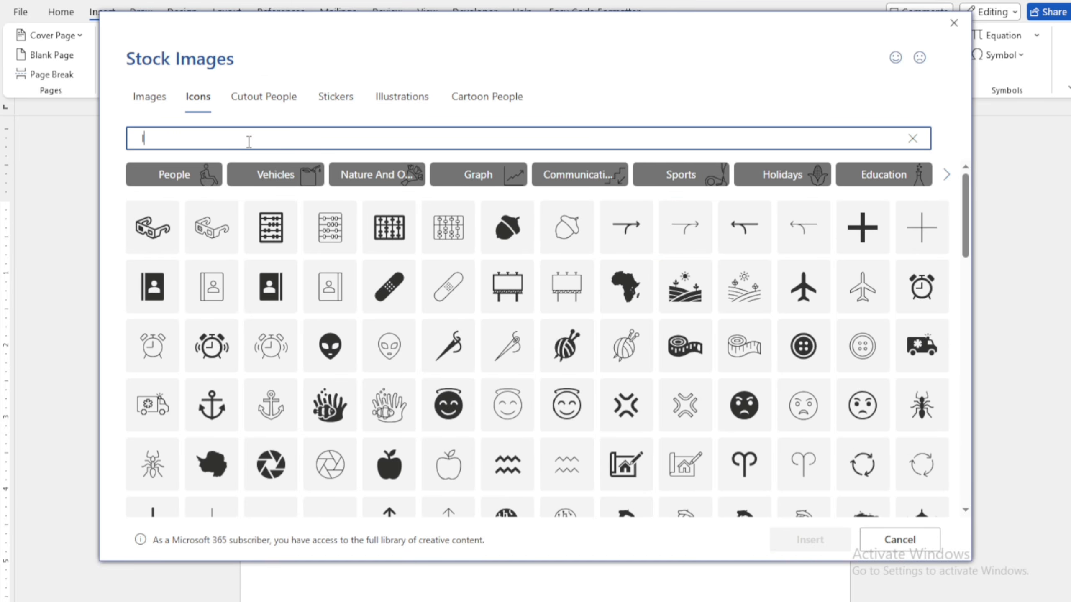
pyautogui.write('af')
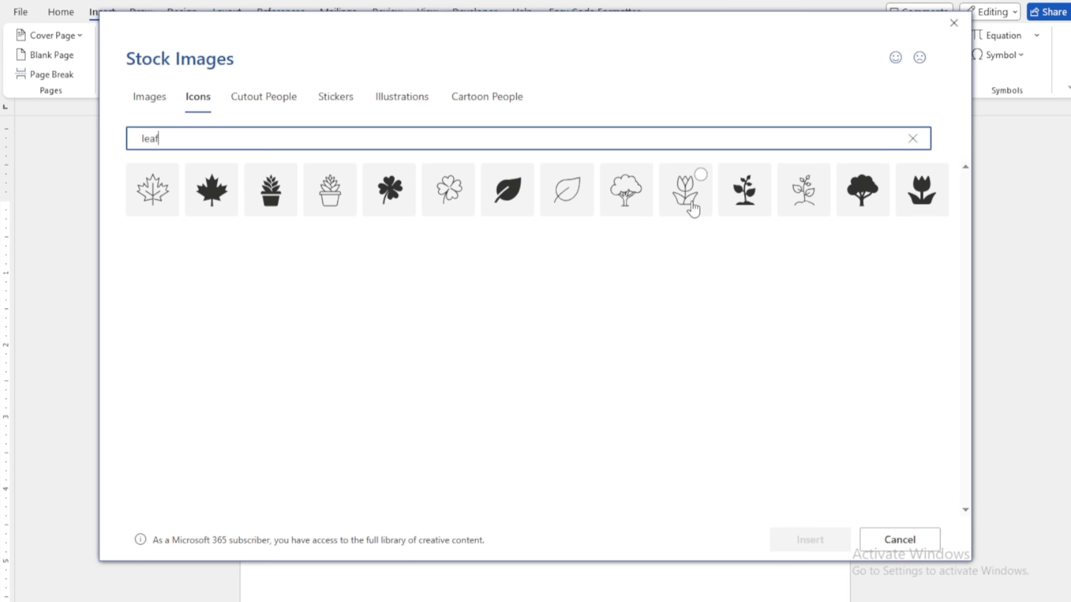
pyautogui.click(692, 205)
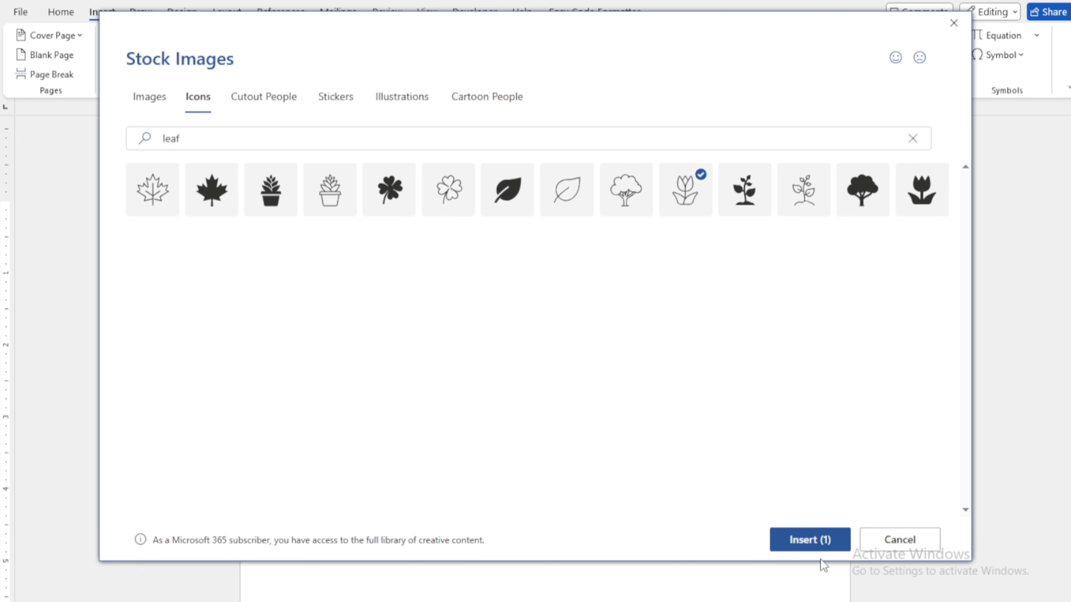
pyautogui.click(822, 542)
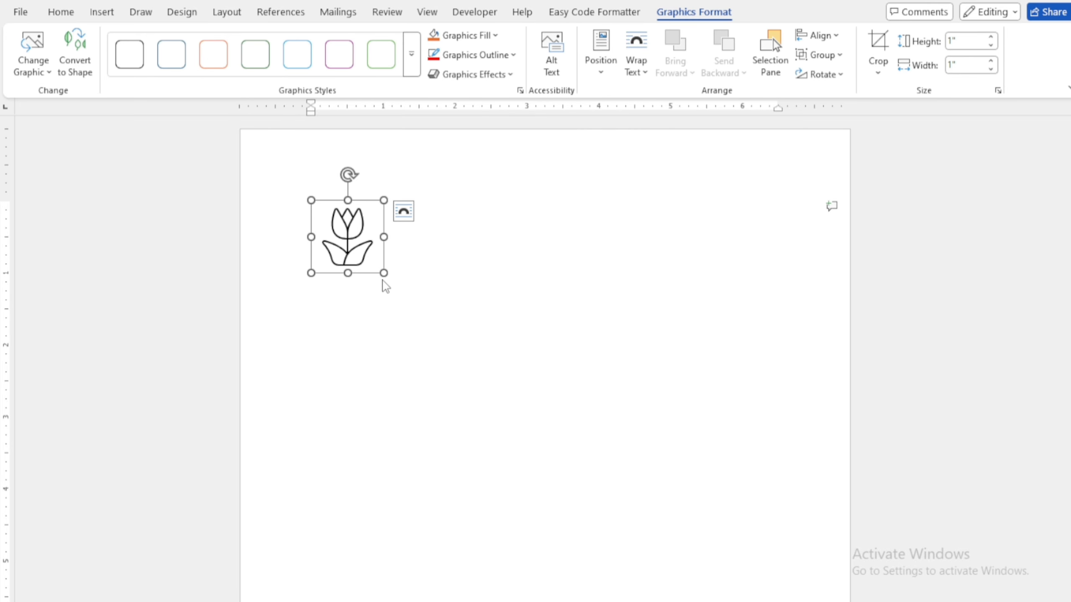
# Step: Enlarge the tulip icon to about 5.7 inches wide and reduce its height to about 4.84 inches
pyautogui.moveTo(384, 273); pyautogui.dragTo(721, 475)
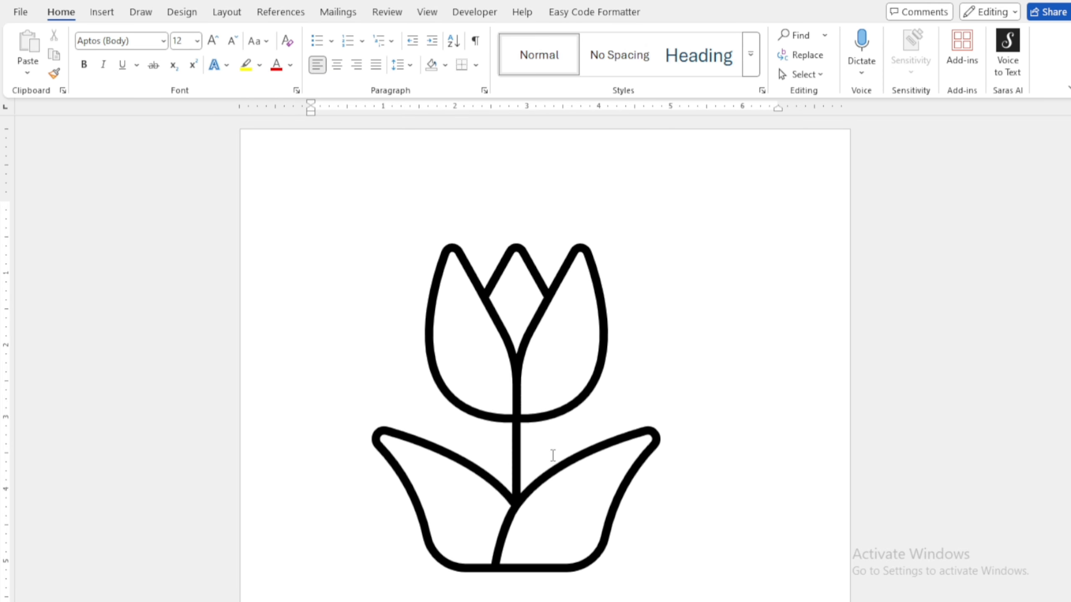
pyautogui.click(538, 399)
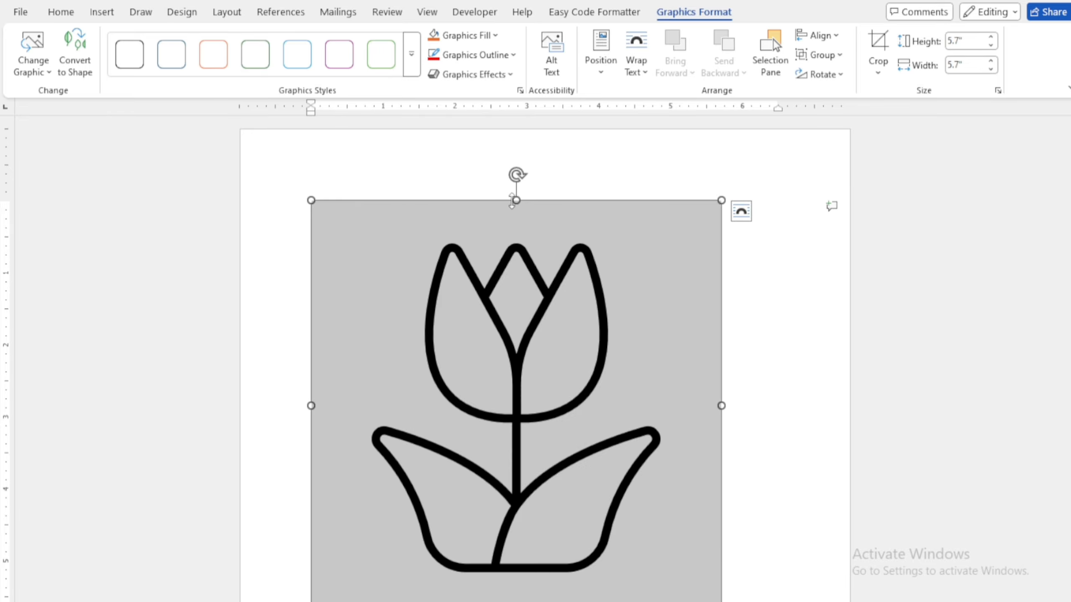
pyautogui.moveTo(516, 201); pyautogui.dragTo(519, 267)
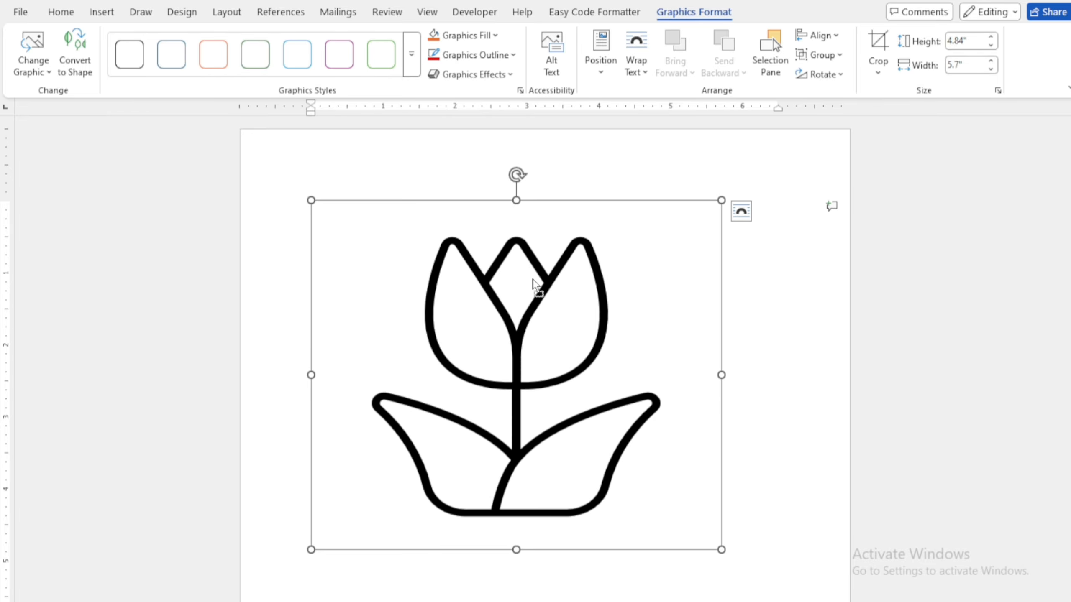
# Step: Position the tulip icon at the top centre of the page with text wrapping
pyautogui.click(547, 274)
pyautogui.click(503, 309)
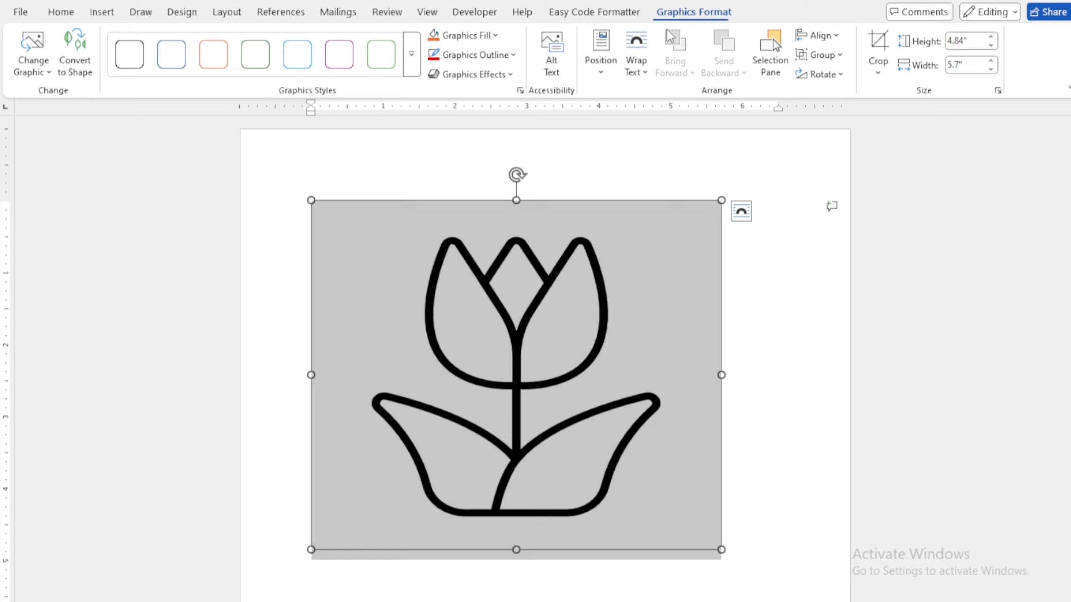
pyautogui.click(599, 63)
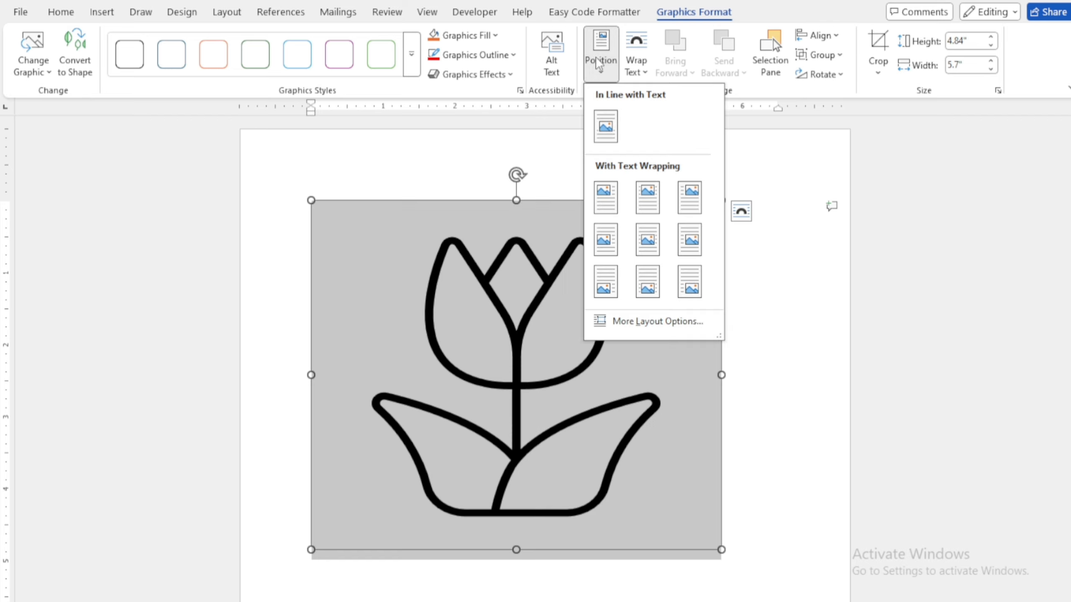
pyautogui.click(647, 198)
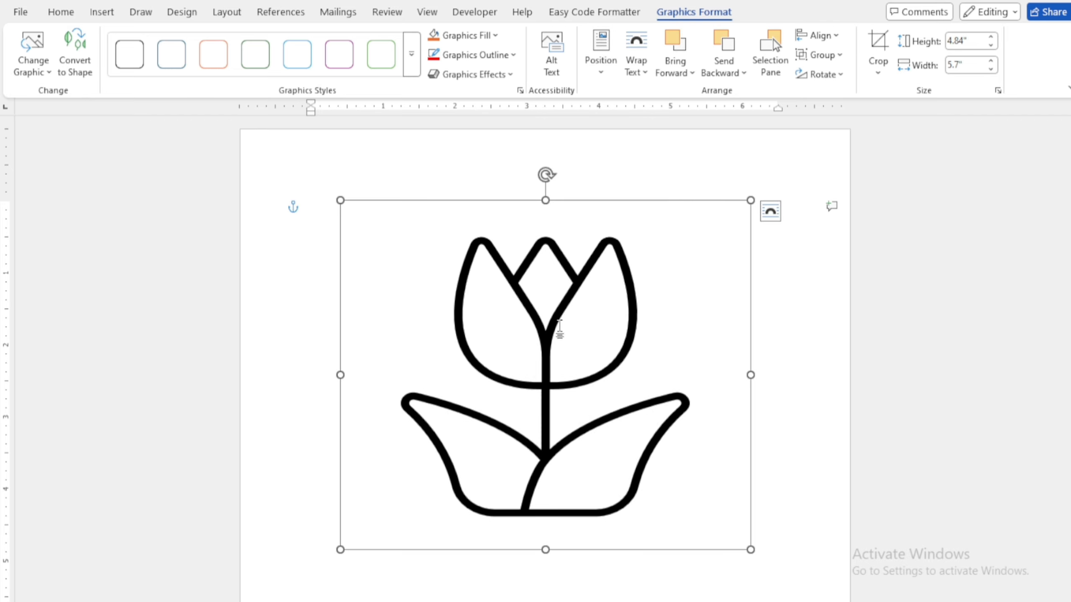
pyautogui.click(559, 329)
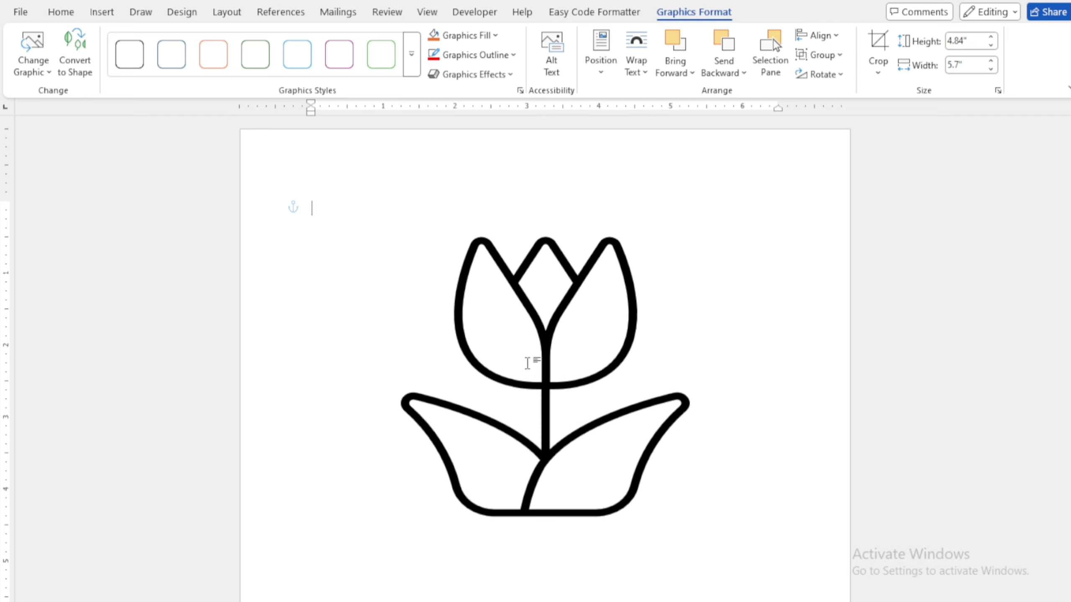
# Step: Move the tulip icon near the page's left edge and shrink it proportionally from its lower-right corner
pyautogui.click(575, 285)
pyautogui.moveTo(581, 275); pyautogui.dragTo(484, 255)
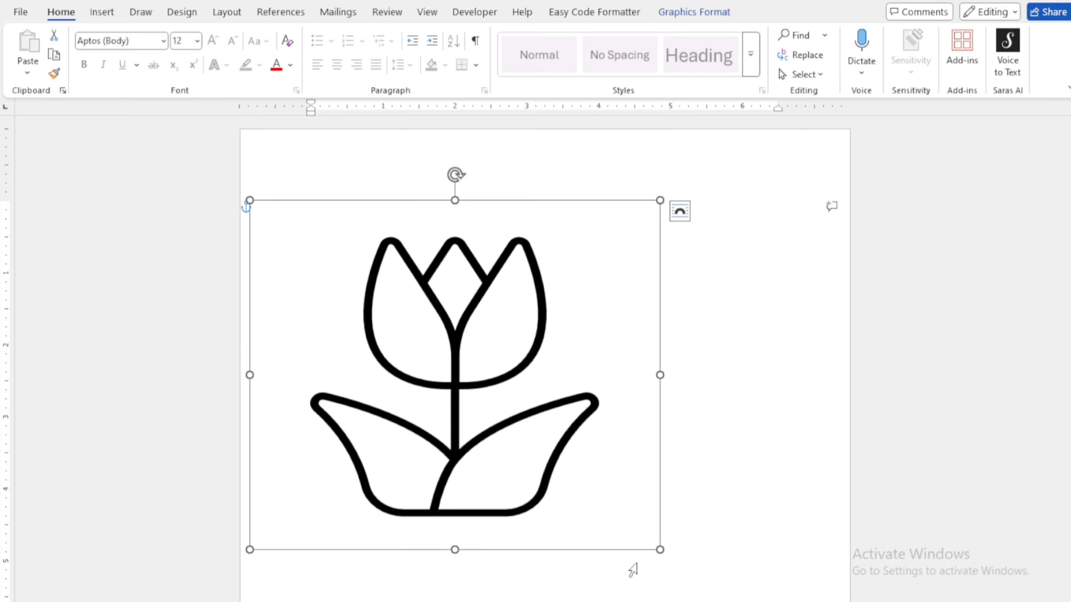
pyautogui.moveTo(640, 538); pyautogui.dragTo(485, 360)
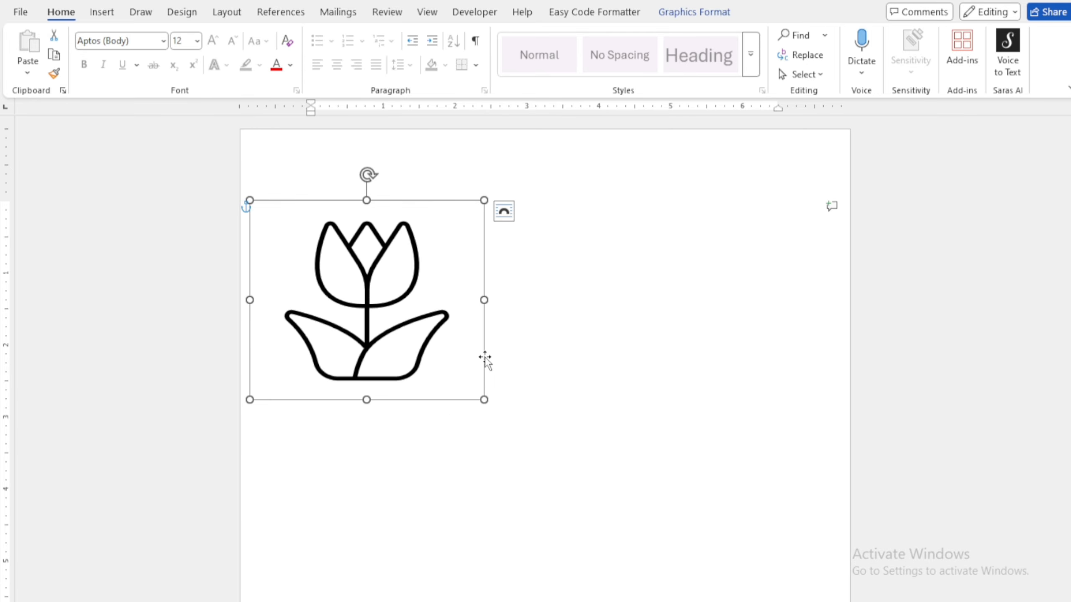
pyautogui.click(103, 12)
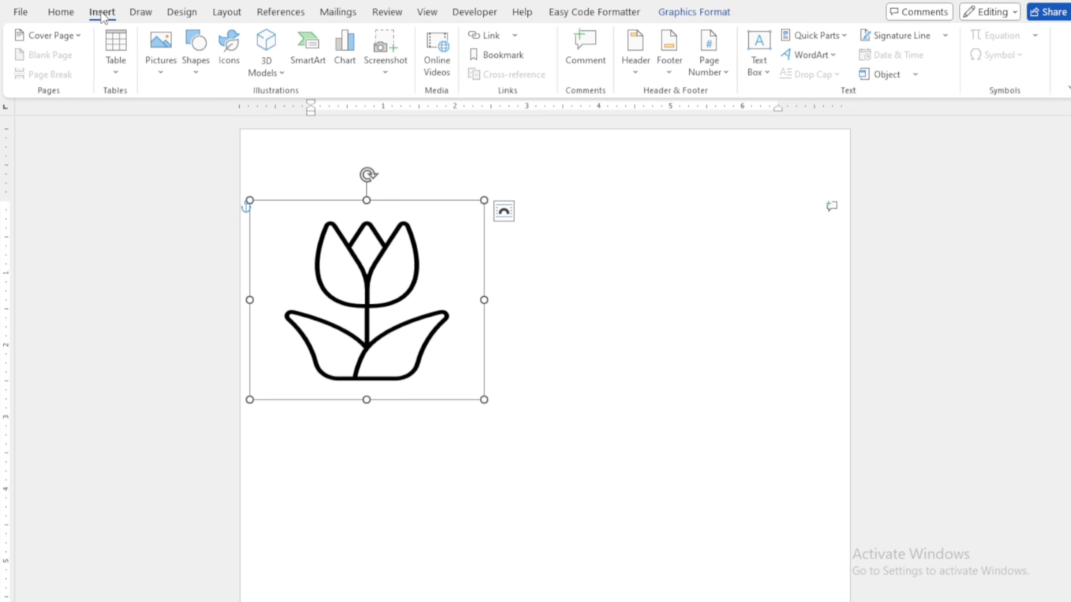
pyautogui.click(276, 73)
pyautogui.click(291, 117)
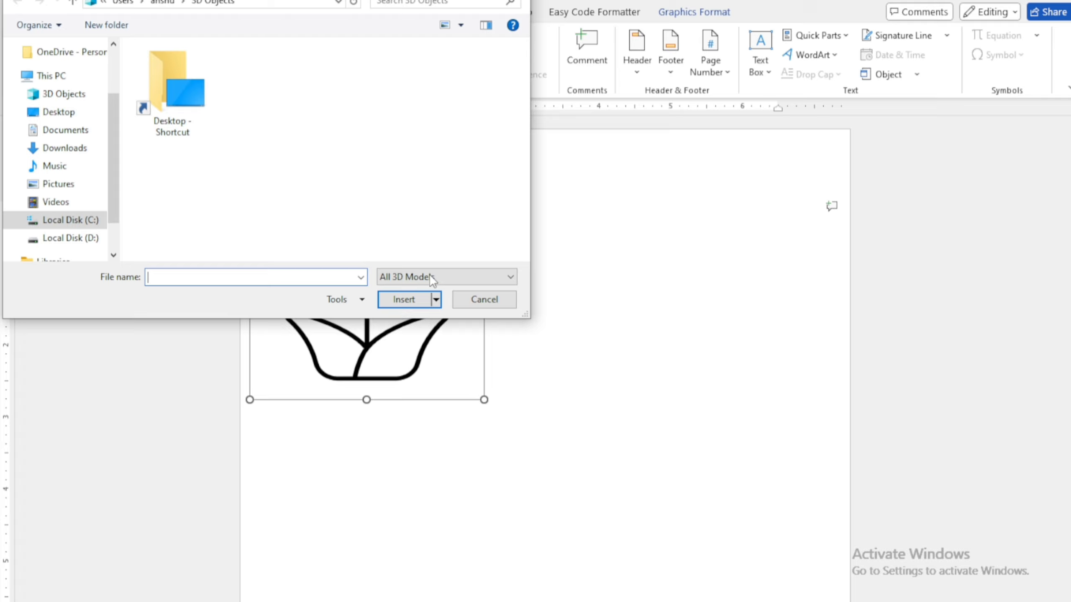
pyautogui.click(484, 300)
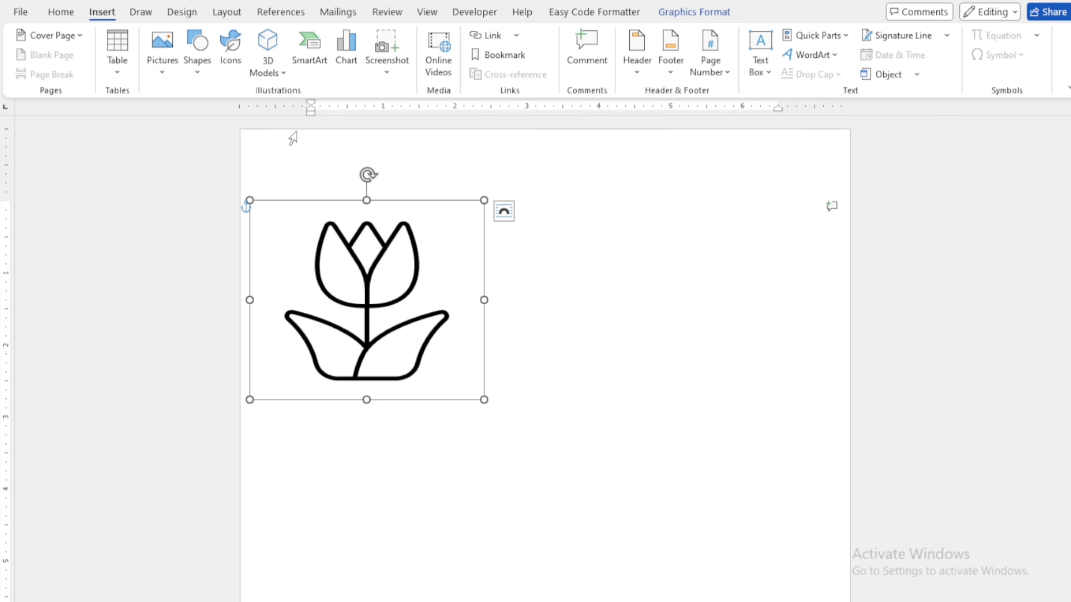
pyautogui.click(274, 48)
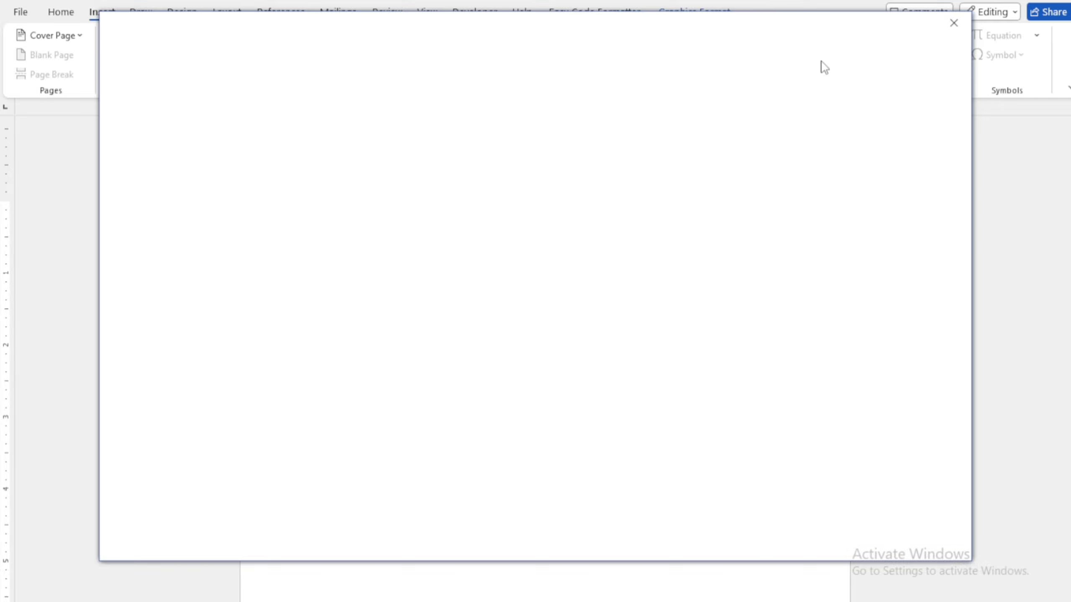
pyautogui.click(948, 26)
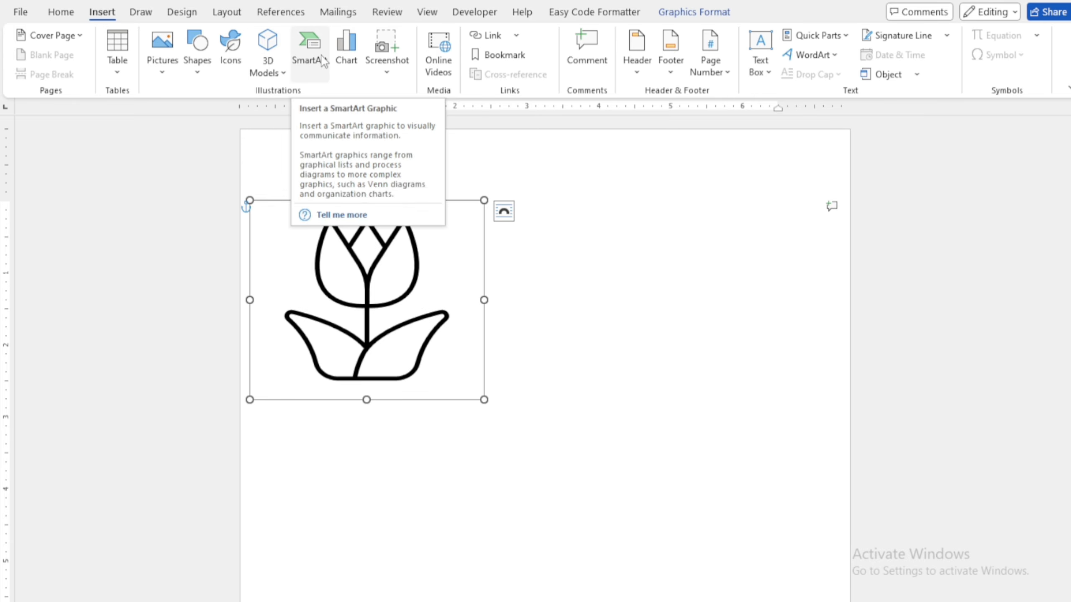
# Step: Delete the tulip icon from the page and open the chooser for SmartArt graphics
pyautogui.press('Delete')
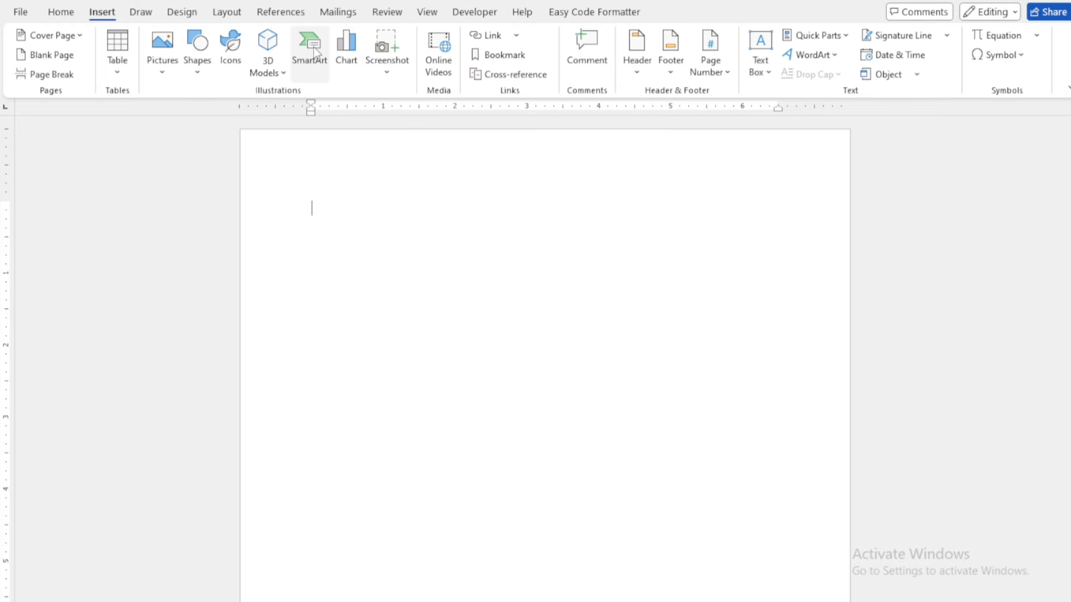
pyautogui.click(314, 53)
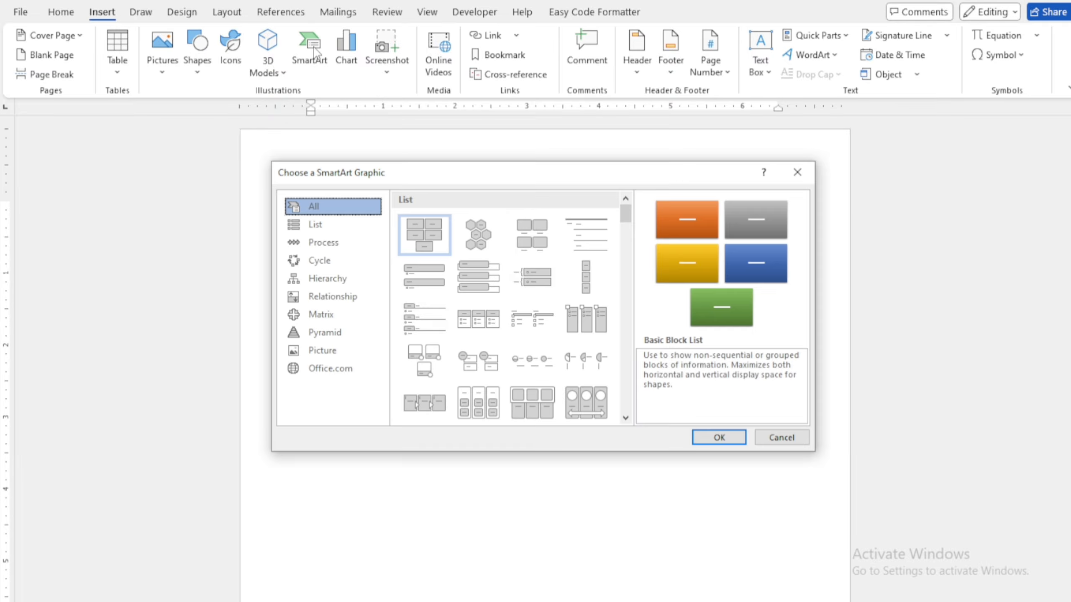
# Step: Look through the SmartArt layouts category by category, including List, Process, Cycle, Hierarchy, Relationship, Matrix, Pyramid, Picture and Office.com
pyautogui.click(317, 225)
pyautogui.click(321, 243)
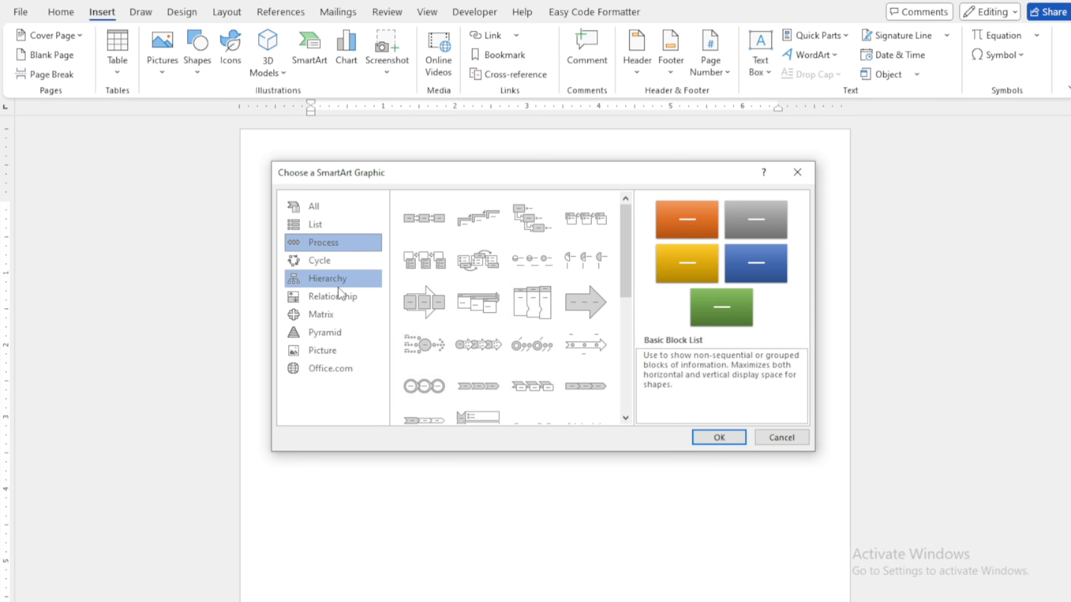
pyautogui.click(333, 262)
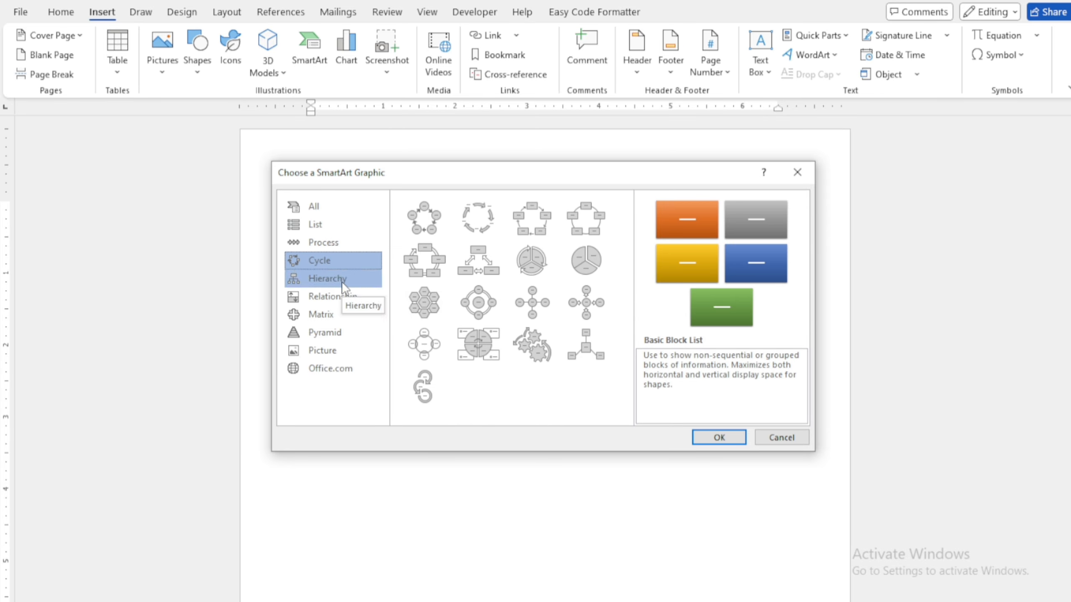
pyautogui.click(342, 280)
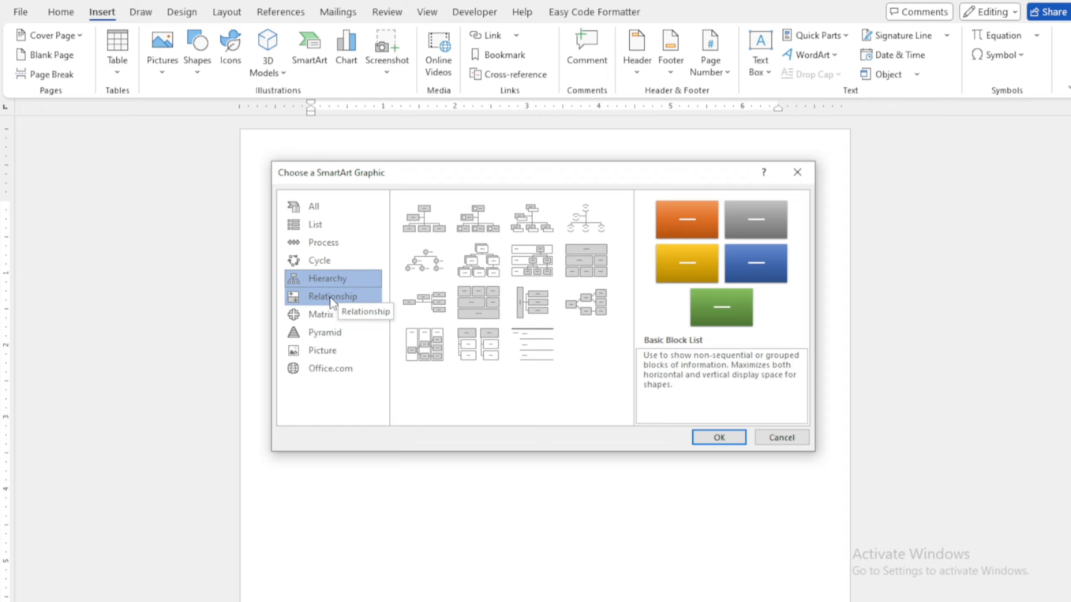
pyautogui.click(333, 297)
pyautogui.click(323, 315)
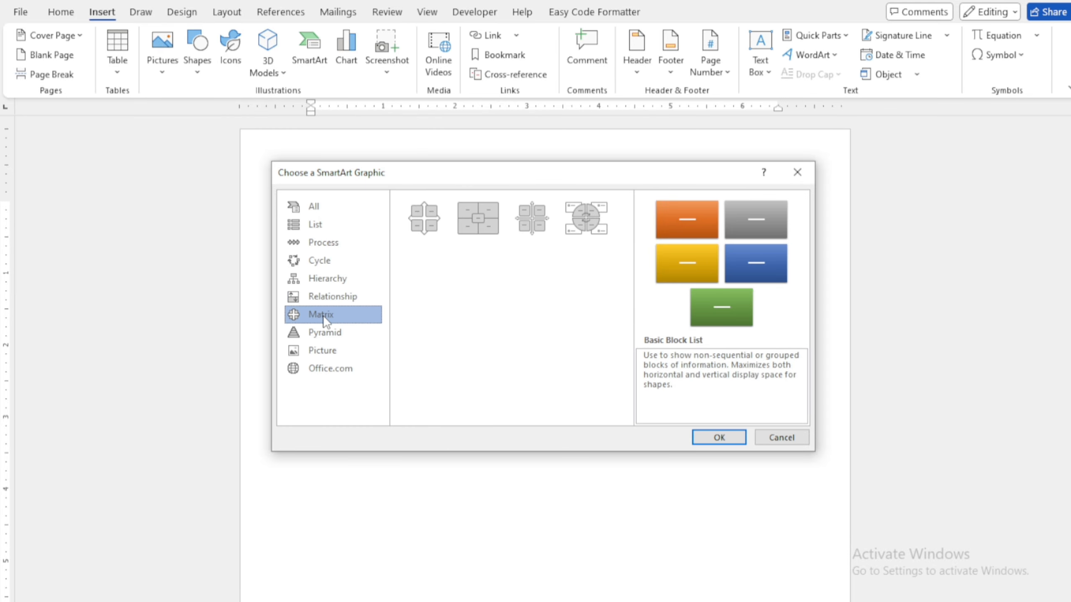
pyautogui.click(342, 333)
pyautogui.click(335, 349)
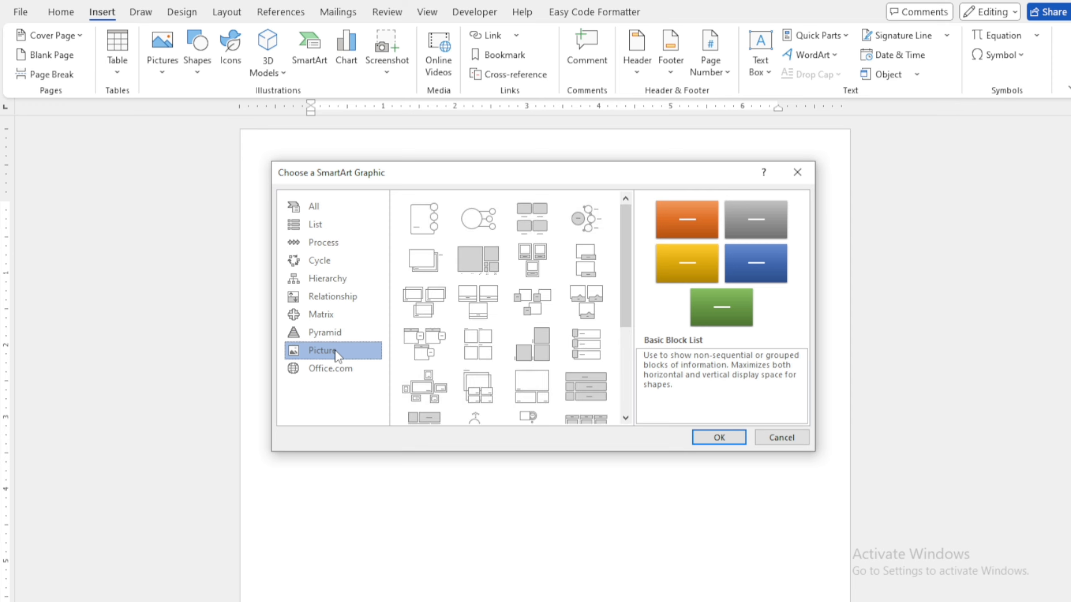
pyautogui.click(336, 368)
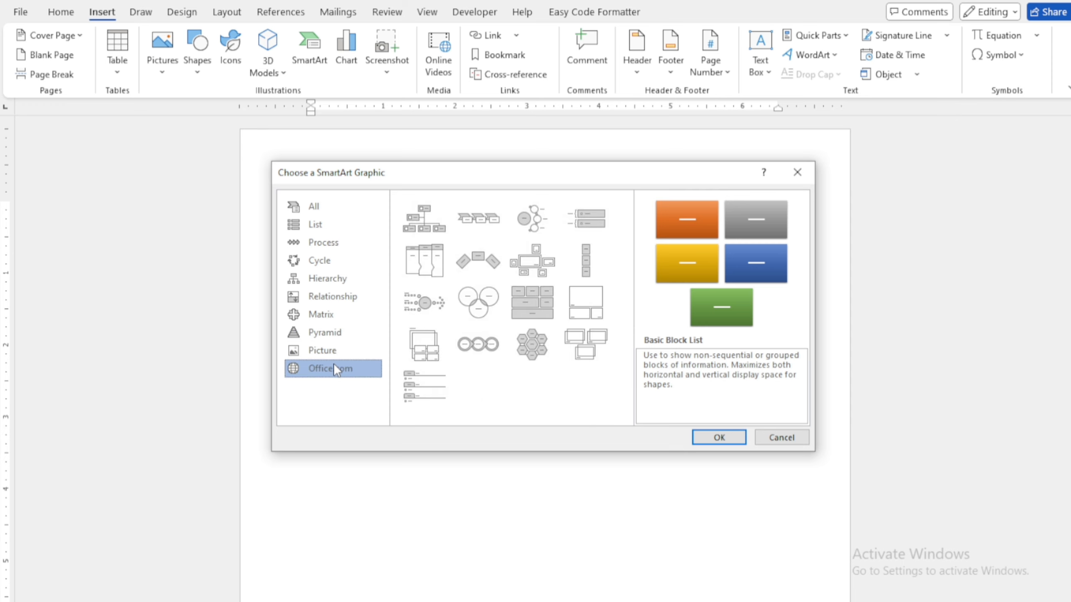
pyautogui.click(338, 332)
pyautogui.click(337, 320)
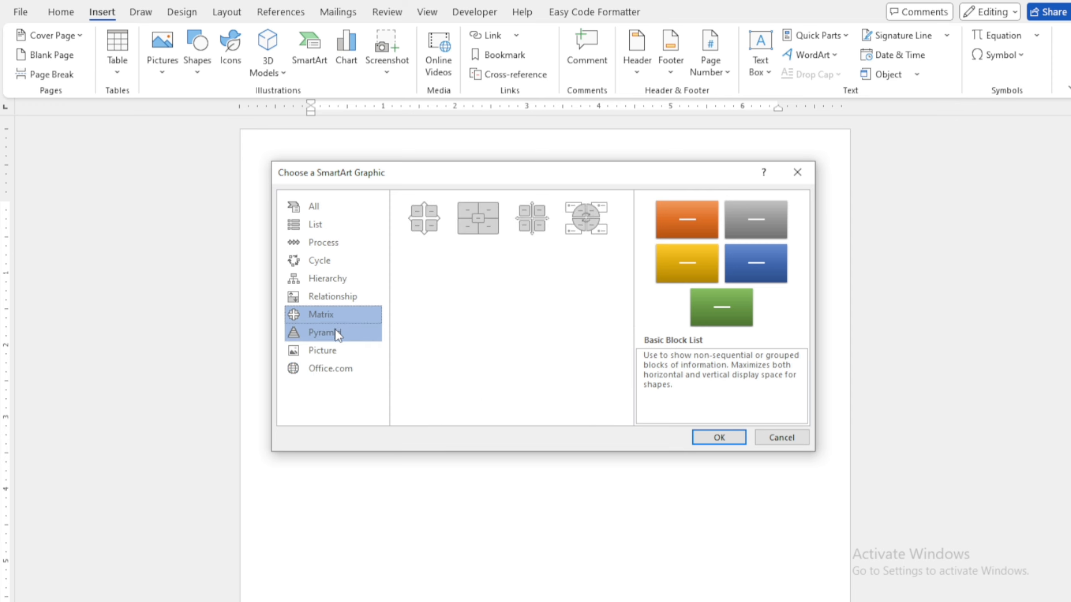
pyautogui.click(323, 298)
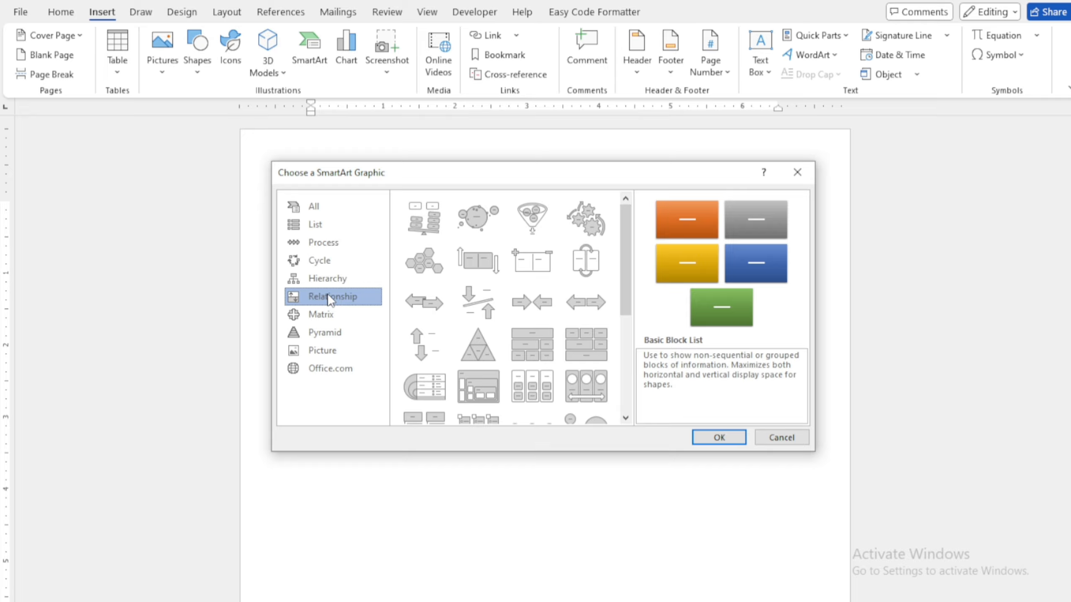
pyautogui.click(330, 280)
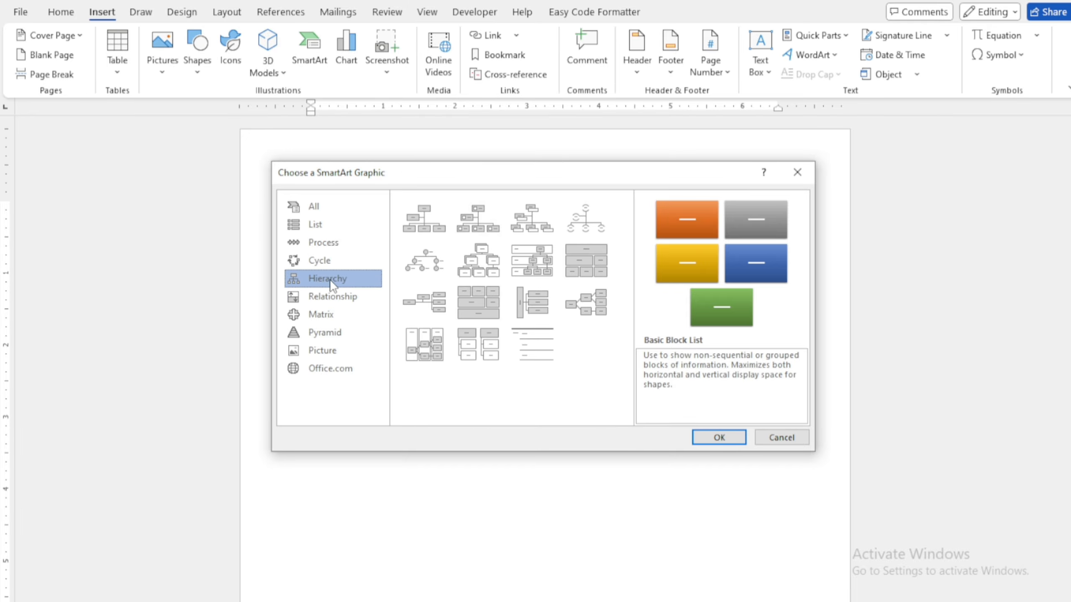
# Step: Insert a Multidirectional Cycle SmartArt graphic from the Cycle category
pyautogui.click(331, 264)
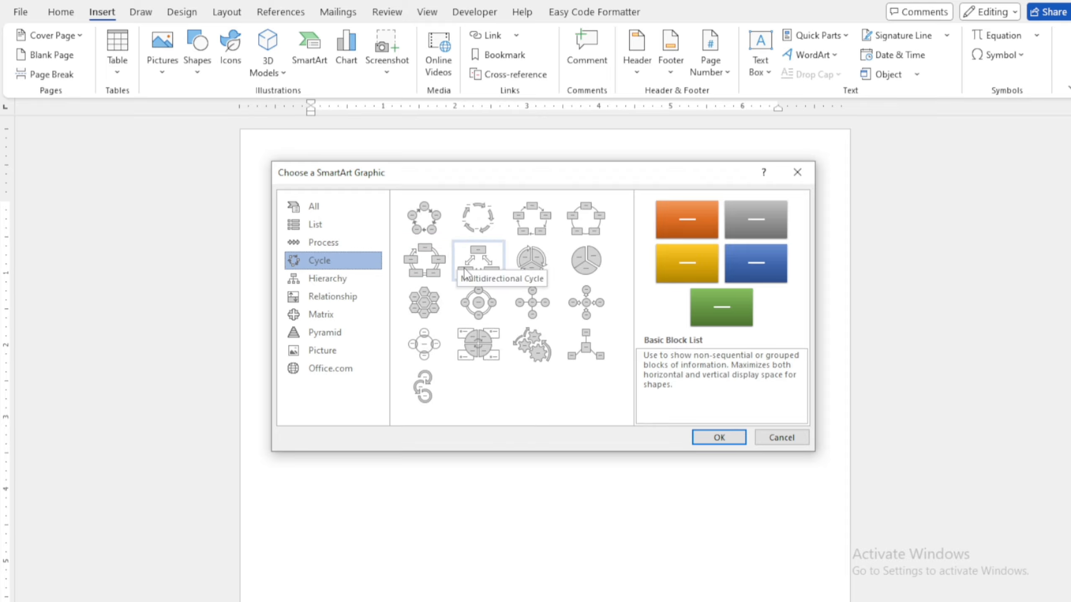
pyautogui.click(479, 265)
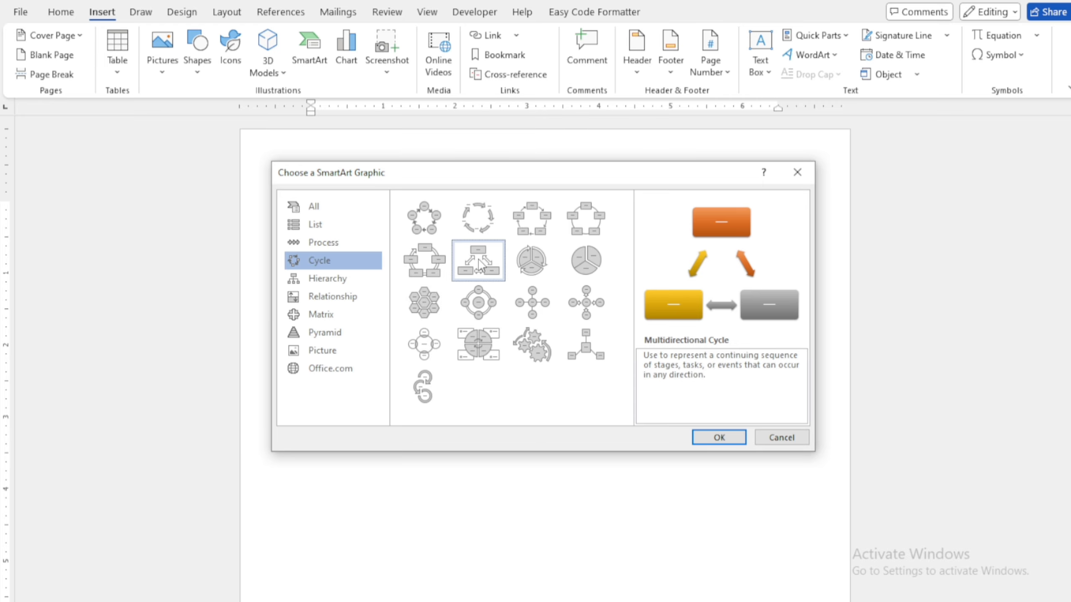
pyautogui.click(712, 438)
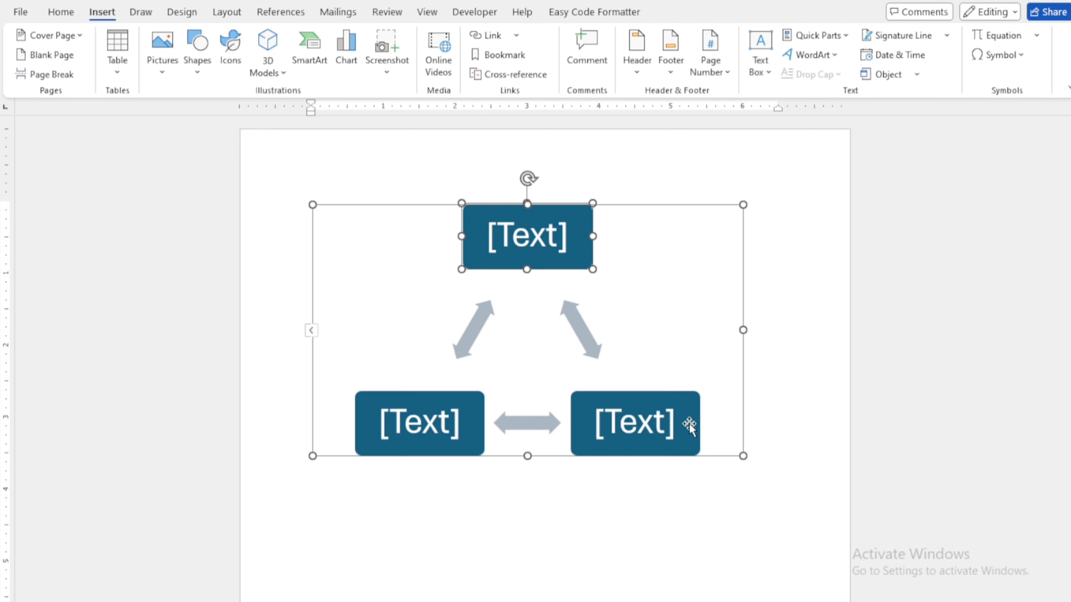
# Step: Label the SmartArt's top box "moniter" and place the text cursor in its lower-left box
pyautogui.click(526, 240)
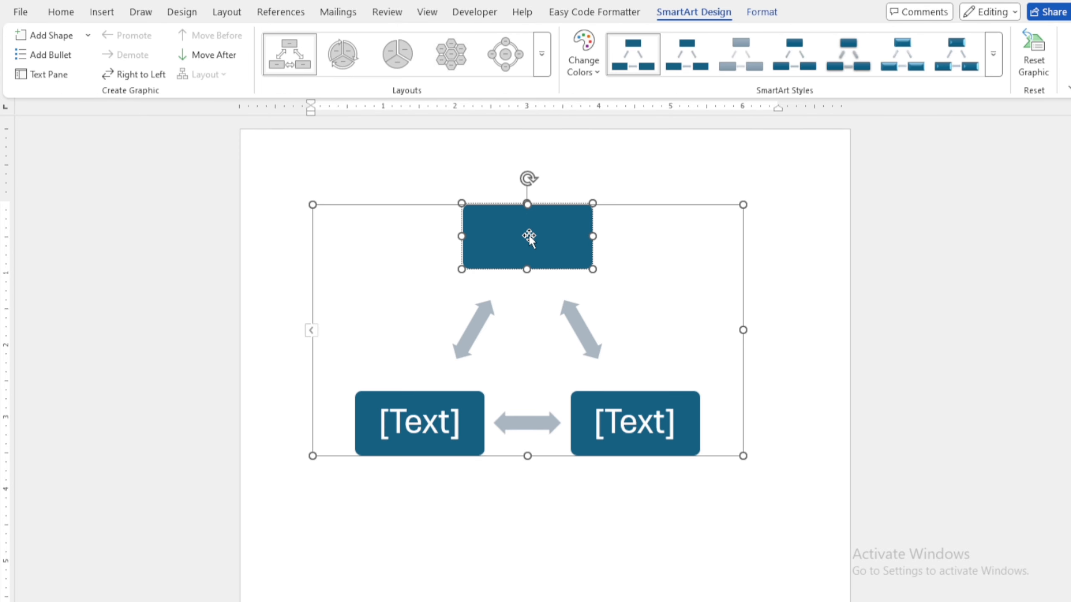
pyautogui.write('C')
pyautogui.write('moniter')
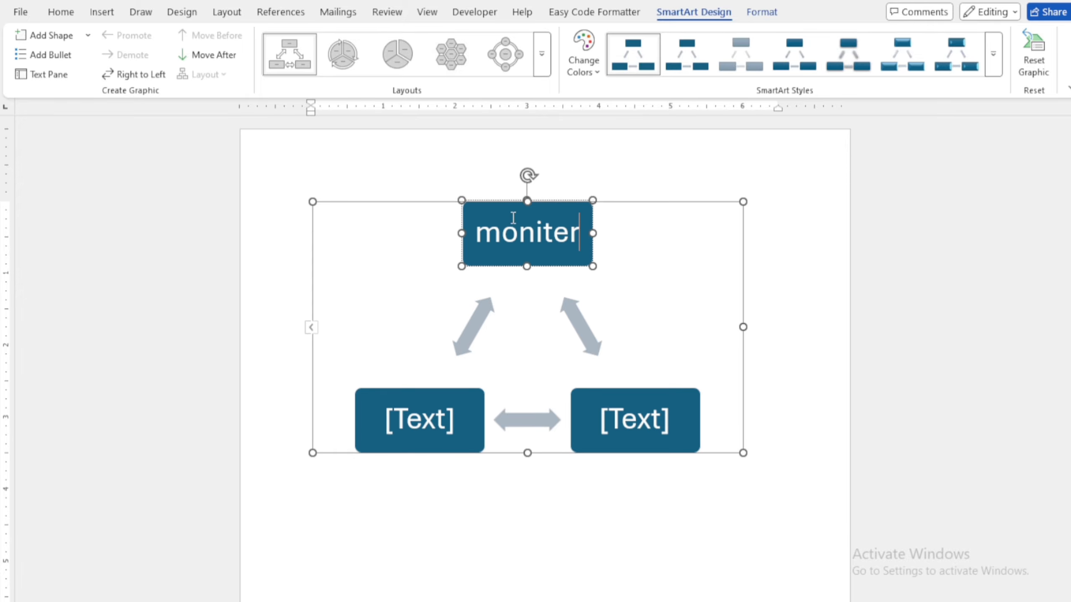
pyautogui.click(427, 411)
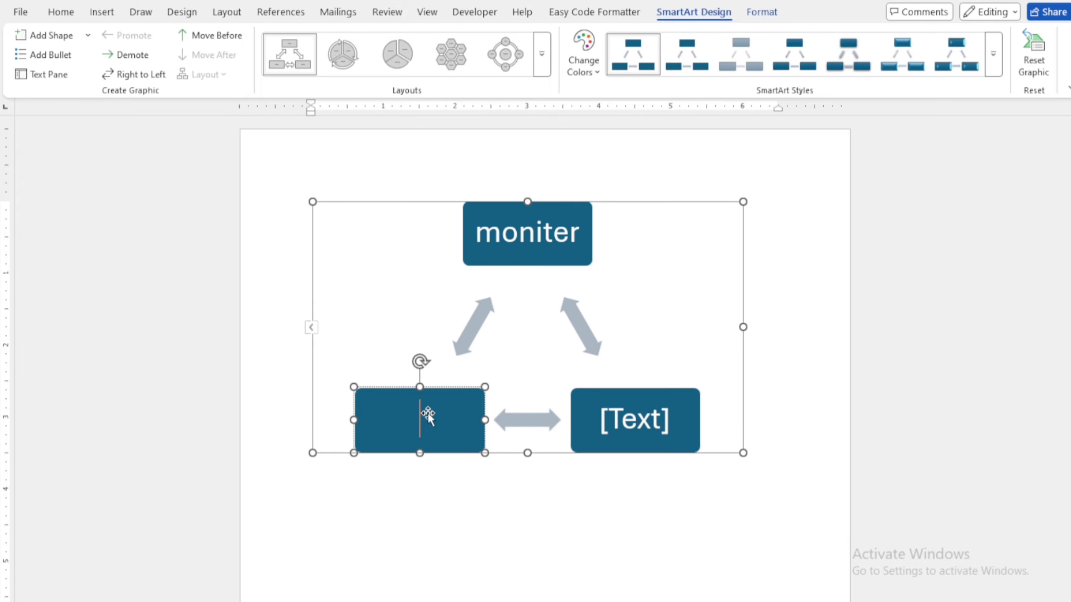
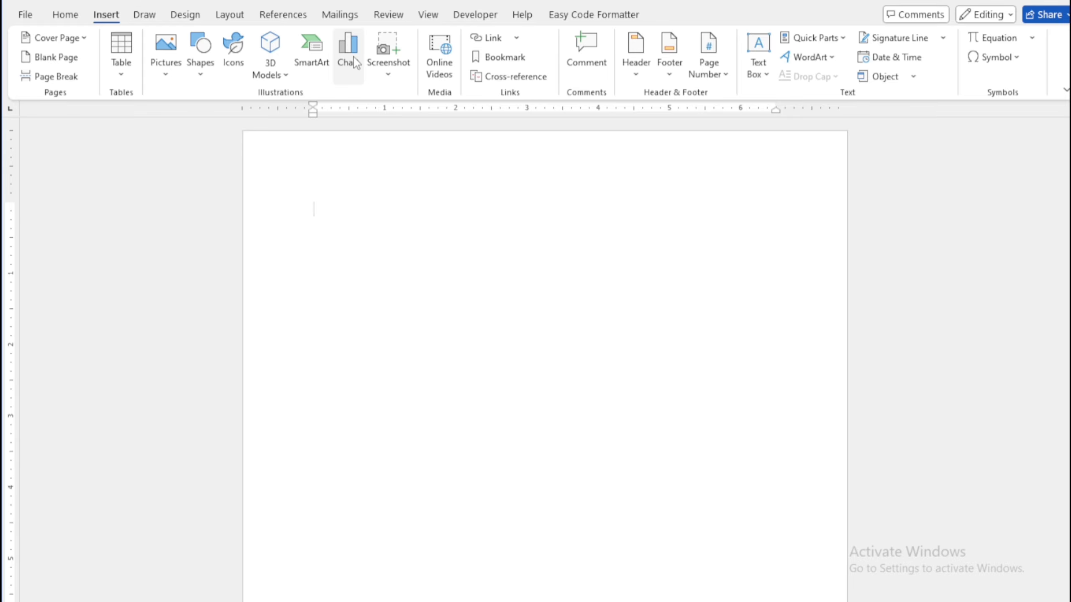
# Step: Compare the column chart variants, insert a Clustered Column chart, and move its data sheet clear of the chart
pyautogui.click(350, 59)
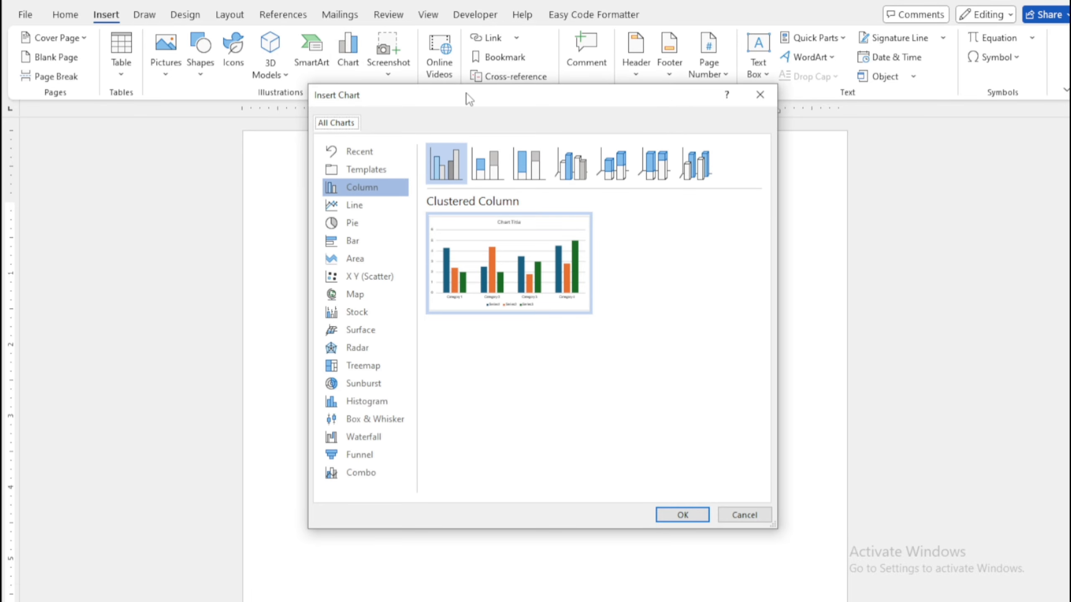
pyautogui.moveTo(467, 93); pyautogui.dragTo(548, 147)
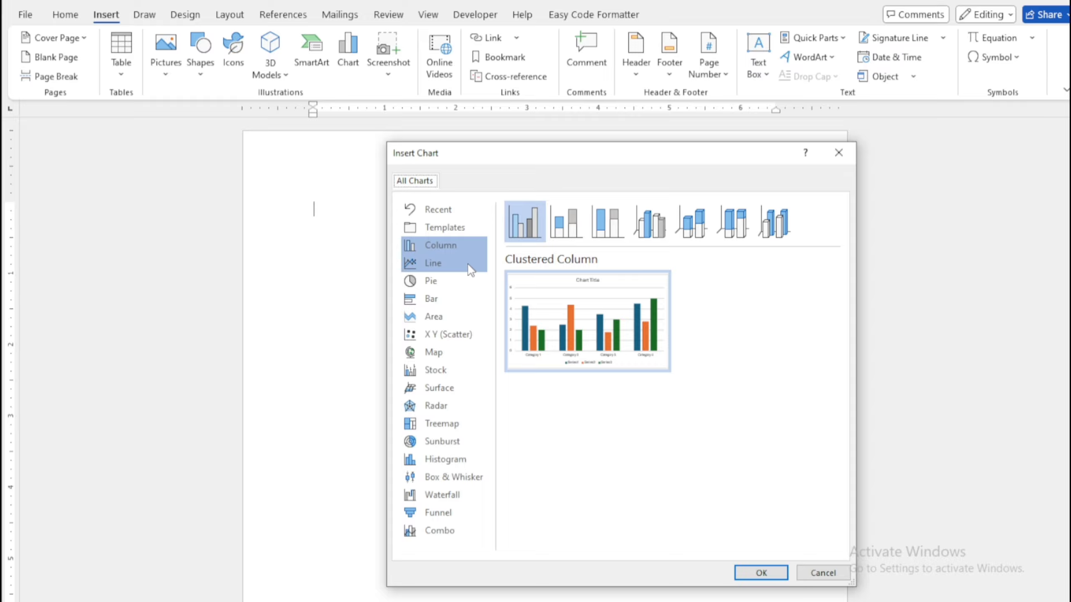
pyautogui.click(661, 224)
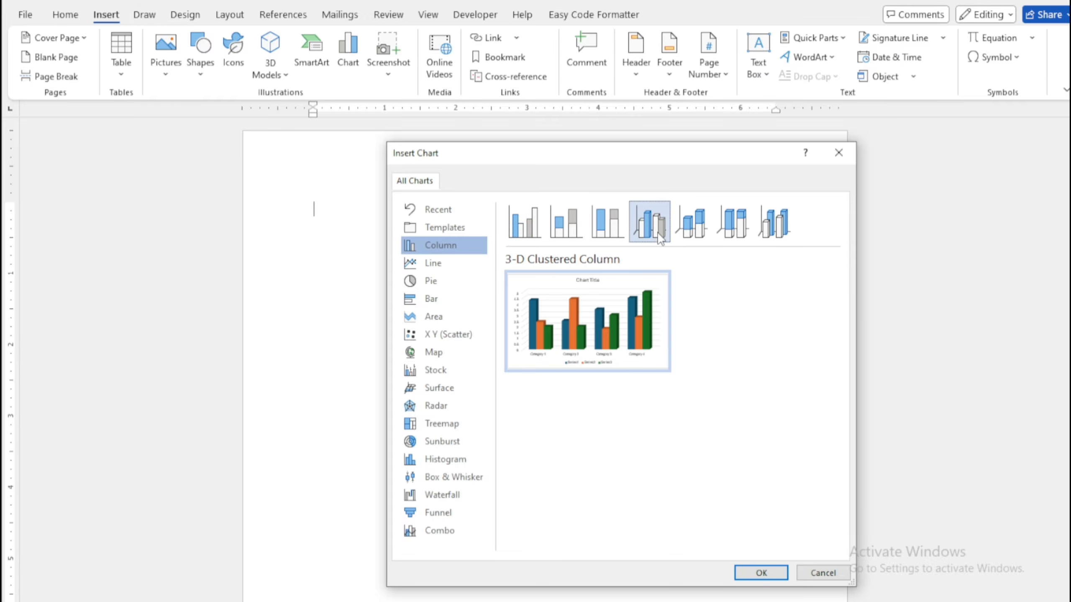
pyautogui.click(704, 227)
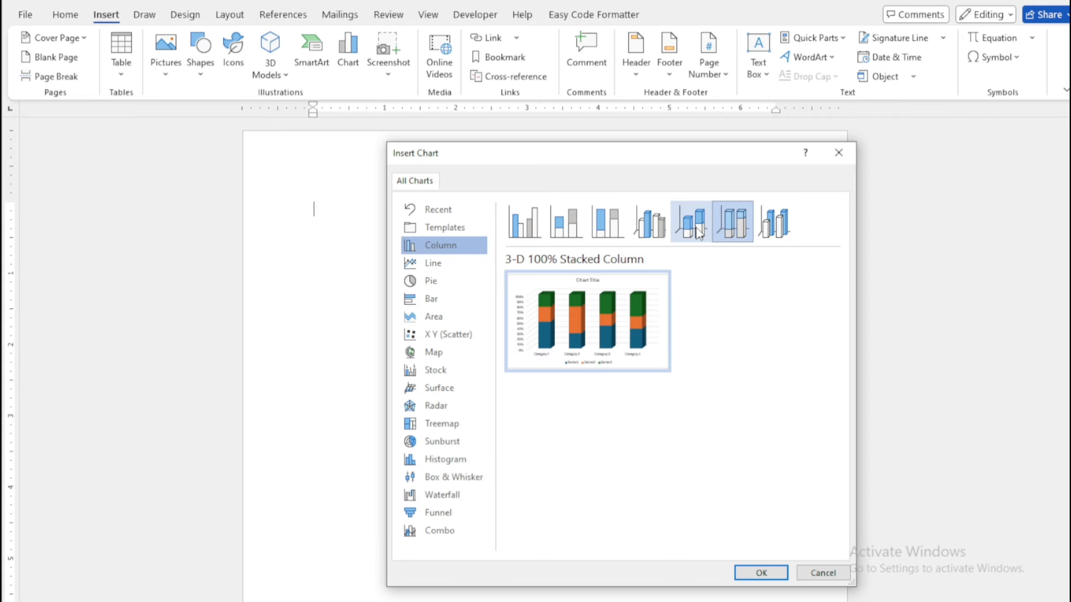
pyautogui.click(664, 230)
pyautogui.click(574, 233)
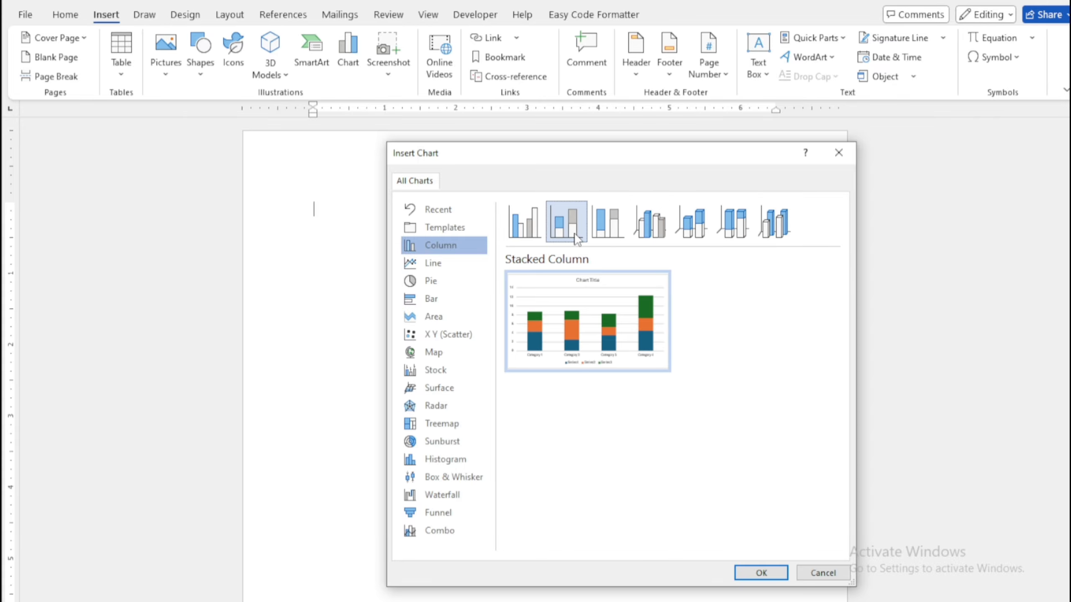
pyautogui.click(530, 236)
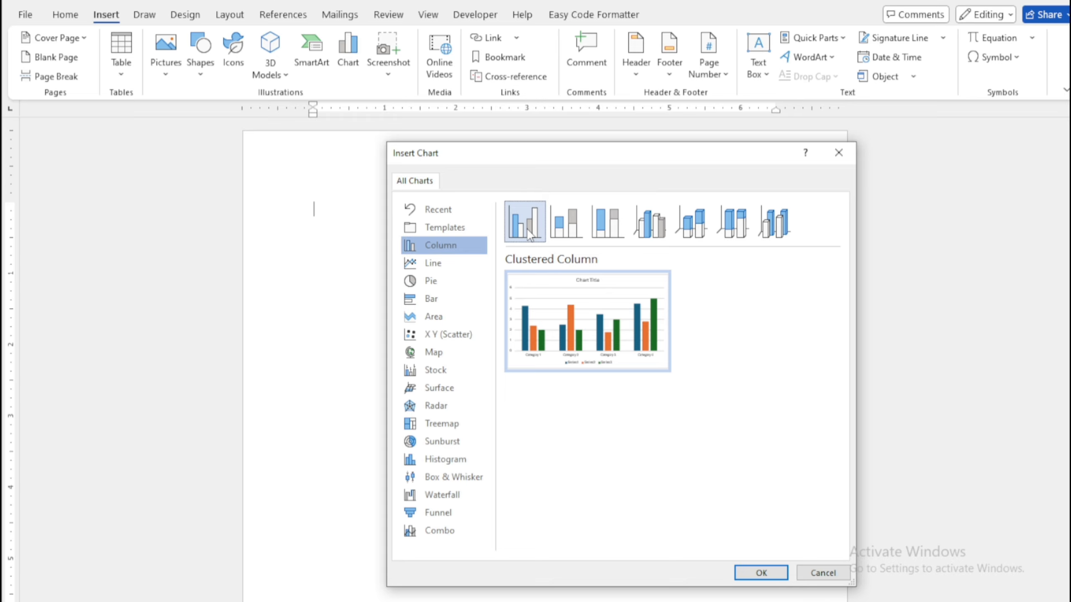
pyautogui.click(760, 574)
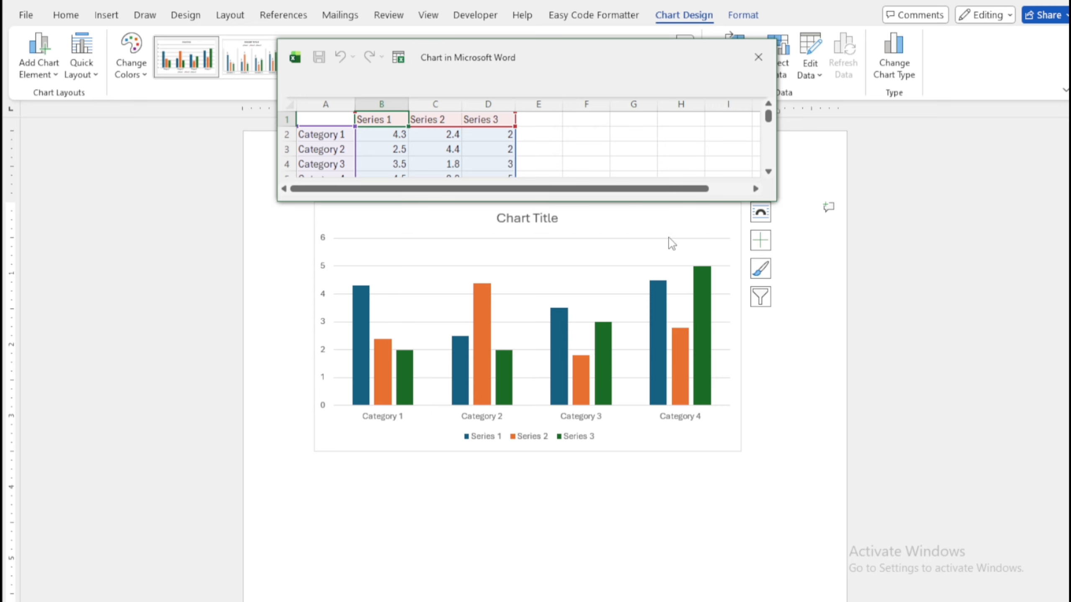
pyautogui.moveTo(619, 59); pyautogui.dragTo(902, 468)
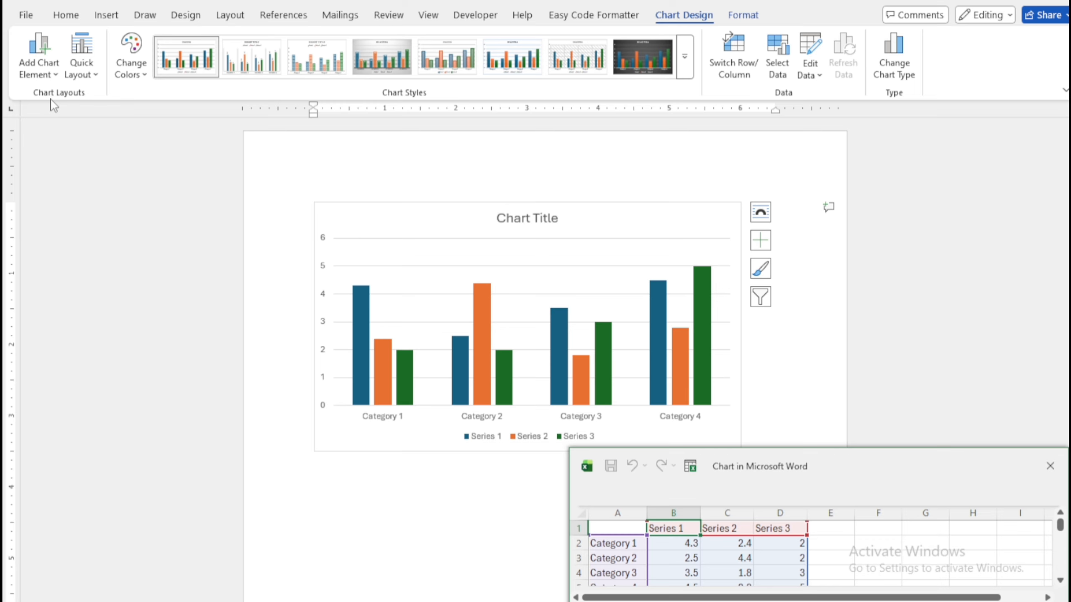
# Step: Look through the chart element options, including Axes, Axis Titles, Chart Title, Data Table, Gridlines and Legend
pyautogui.click(48, 78)
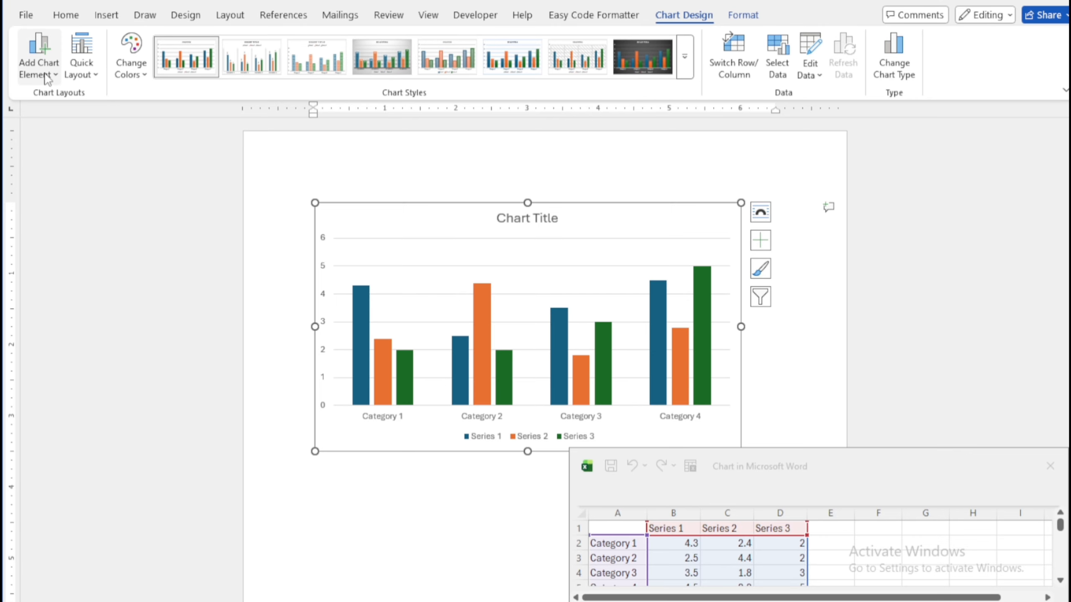
pyautogui.click(47, 79)
pyautogui.moveTo(50, 98)
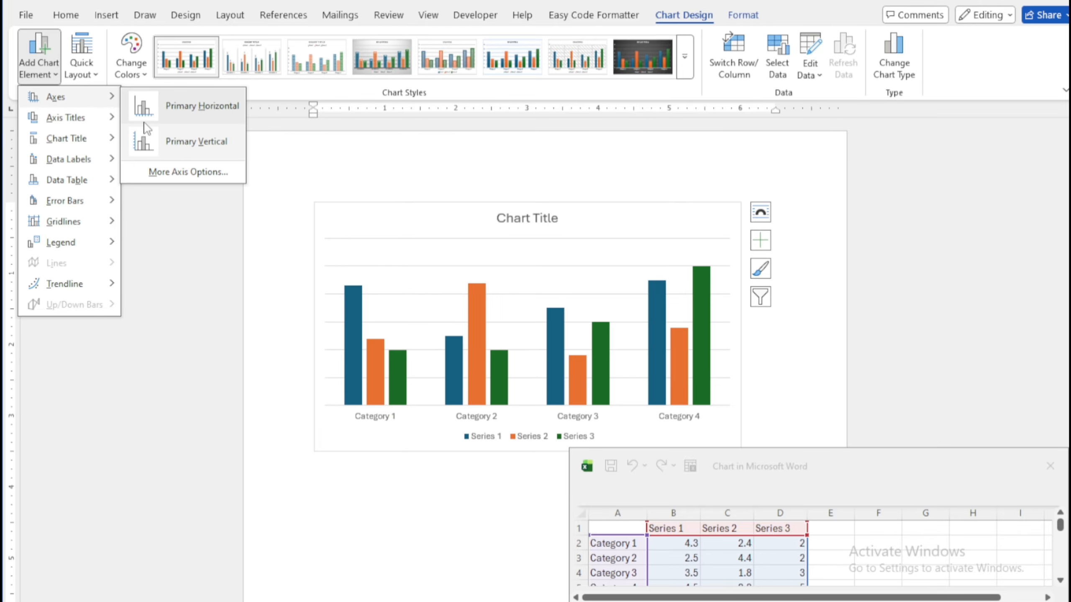
pyautogui.moveTo(64, 118)
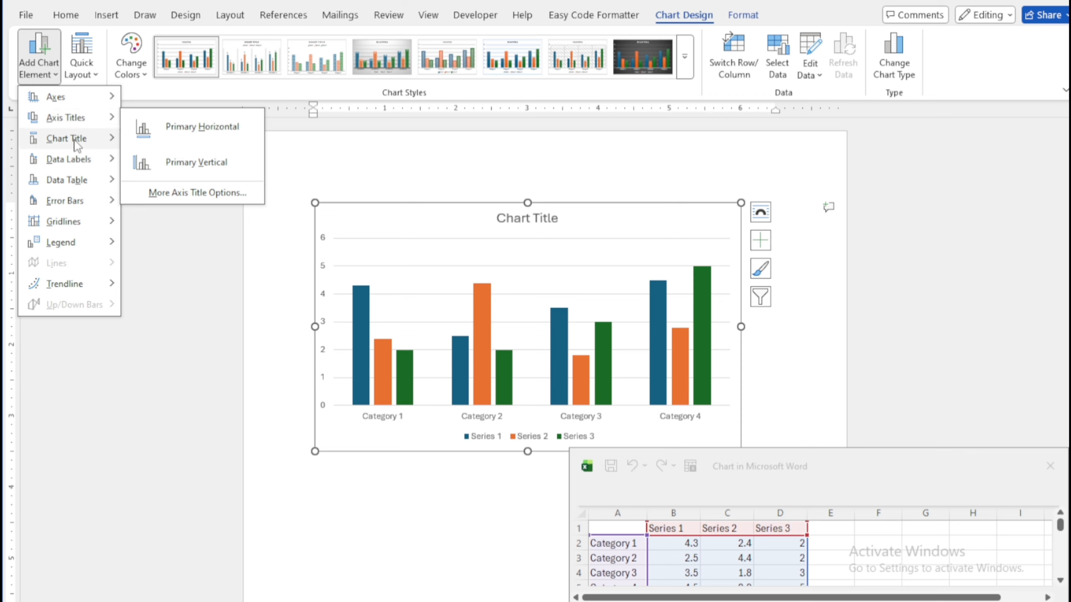
pyautogui.moveTo(79, 138)
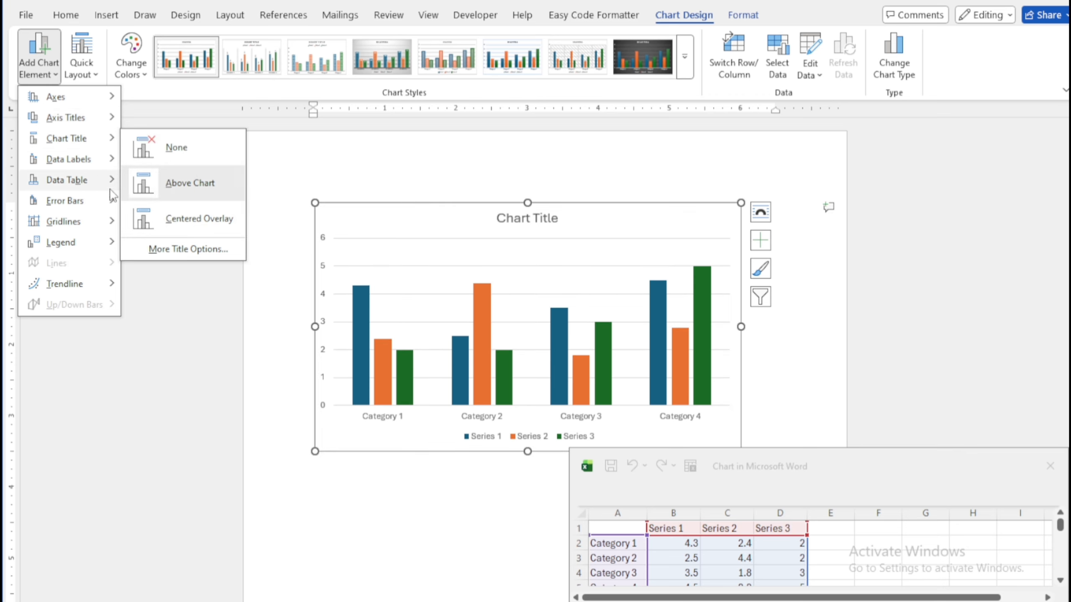
pyautogui.moveTo(110, 186)
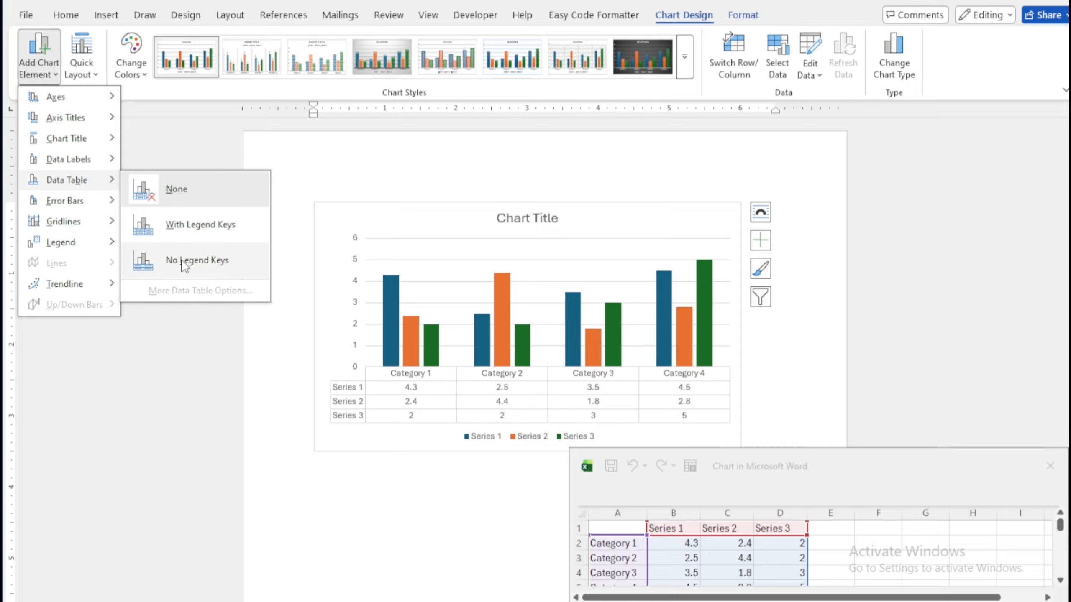
pyautogui.moveTo(97, 222)
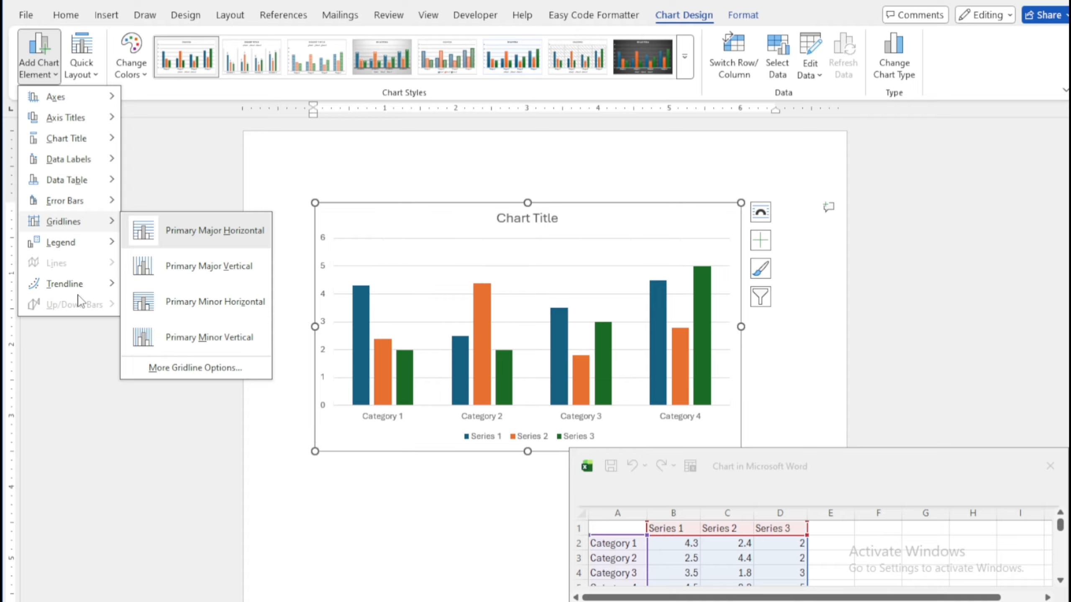
pyautogui.moveTo(74, 244)
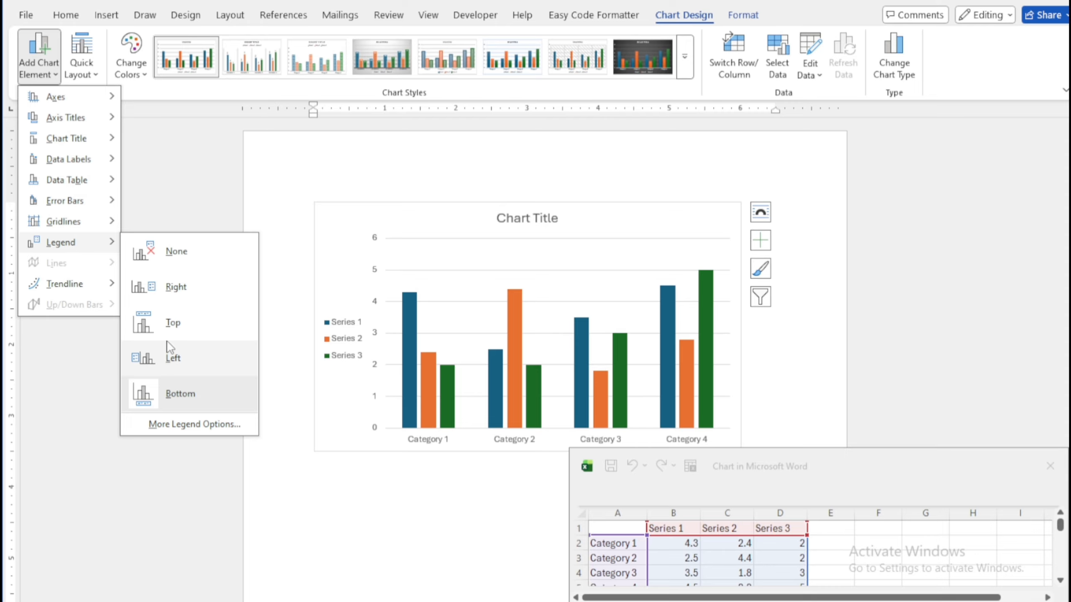
pyautogui.click(149, 208)
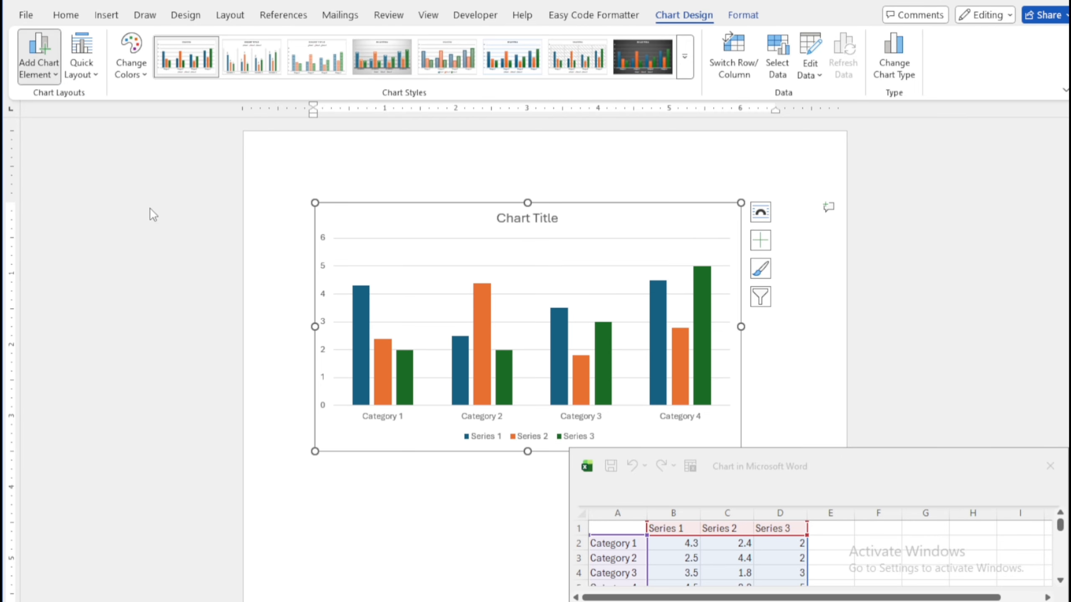
# Step: Apply the quick layout with a vertical axis title and data labels on the last category to the column chart
pyautogui.click(87, 74)
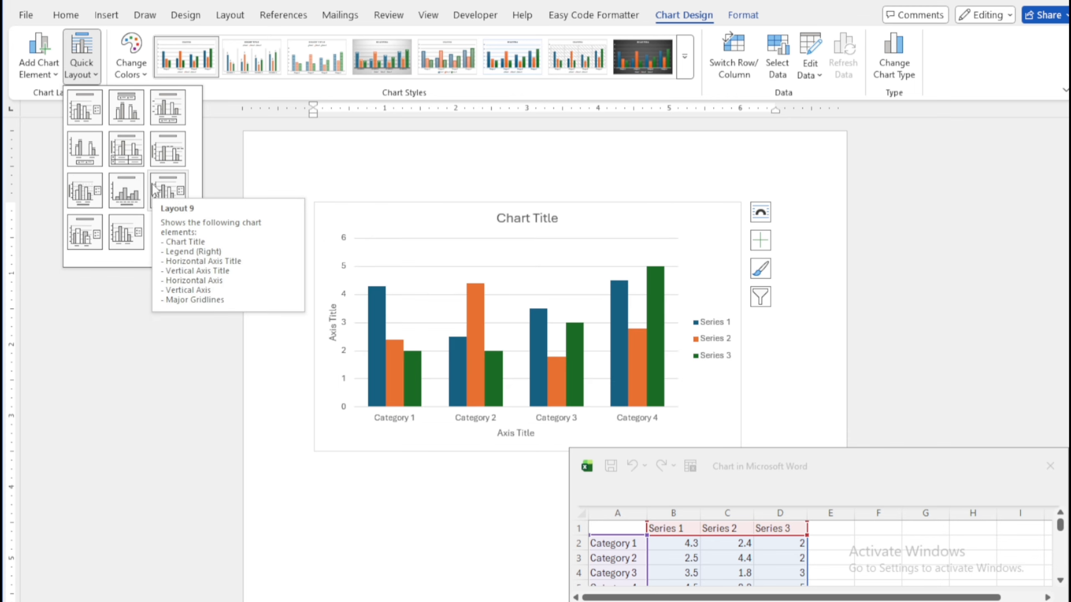
pyautogui.click(166, 152)
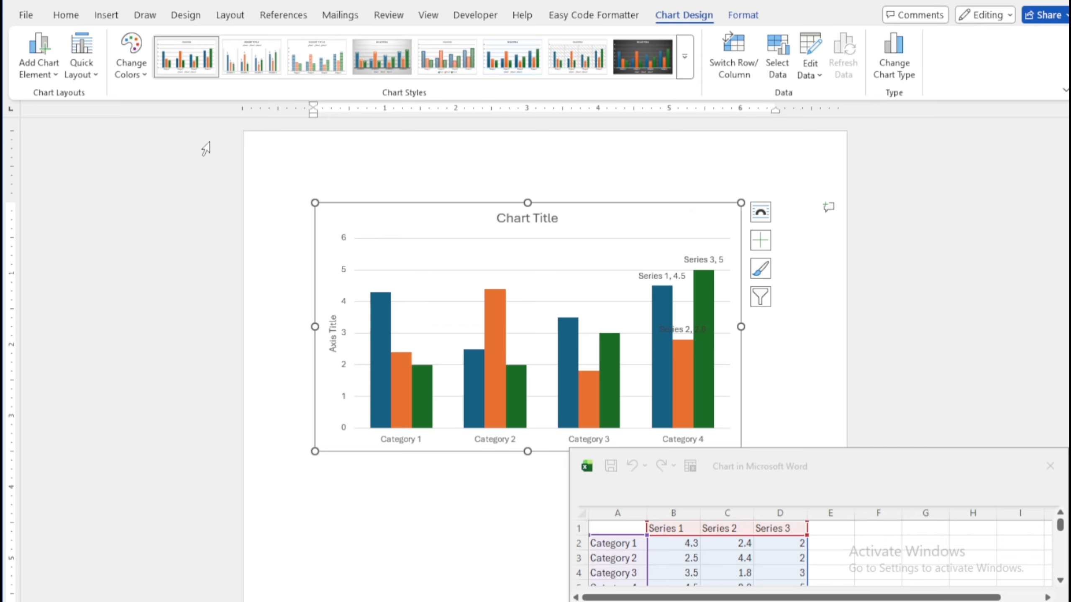
# Step: Recolour the chart with the fourth Colorful palette and apply the last chart style, with gradient columns and a bold title
pyautogui.click(143, 77)
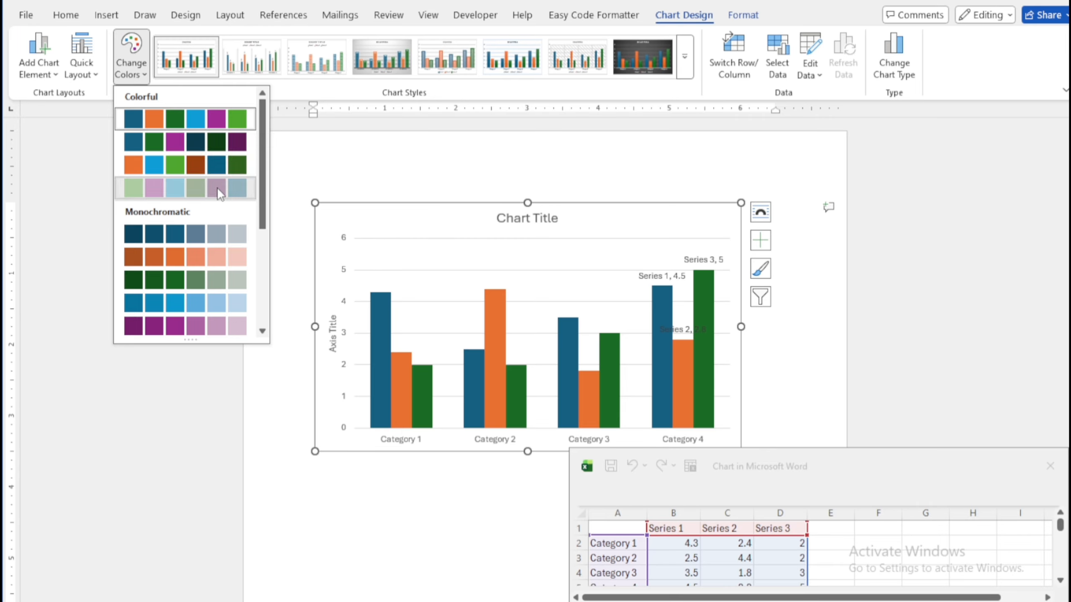
pyautogui.click(213, 189)
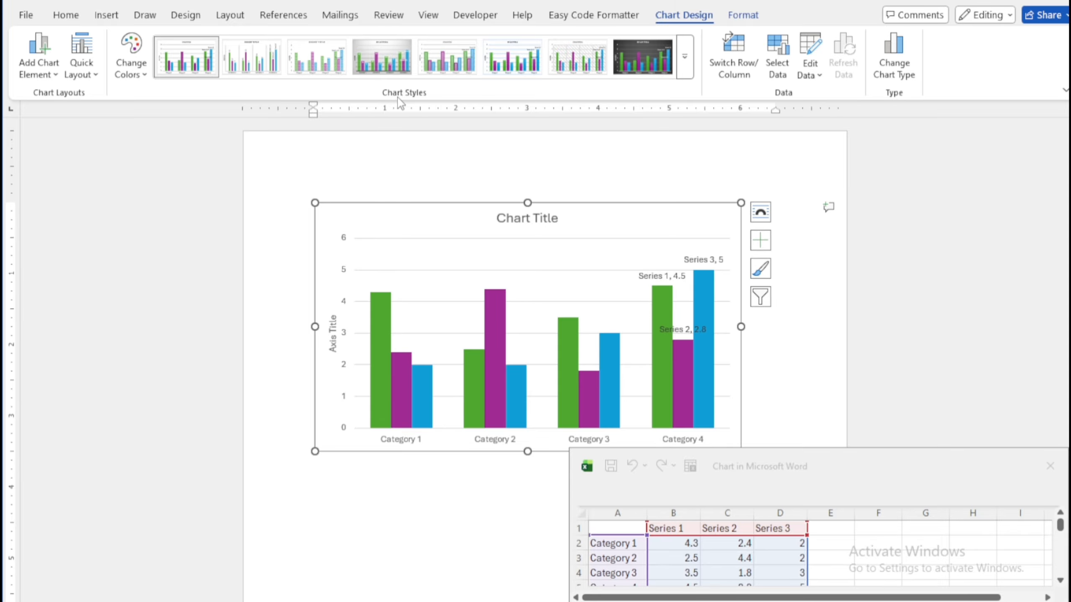
pyautogui.click(685, 57)
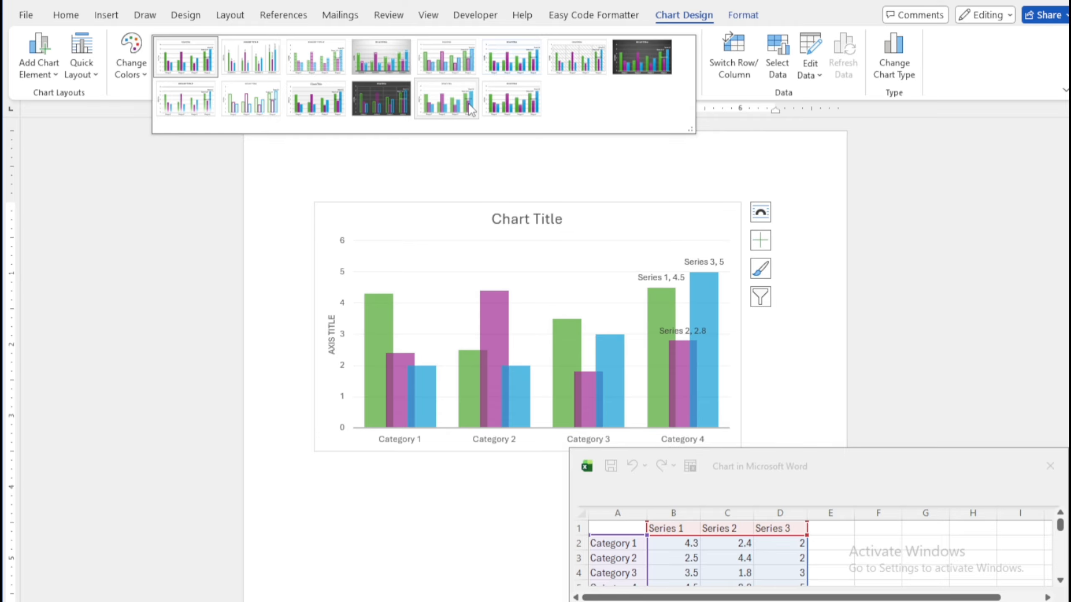
pyautogui.click(513, 110)
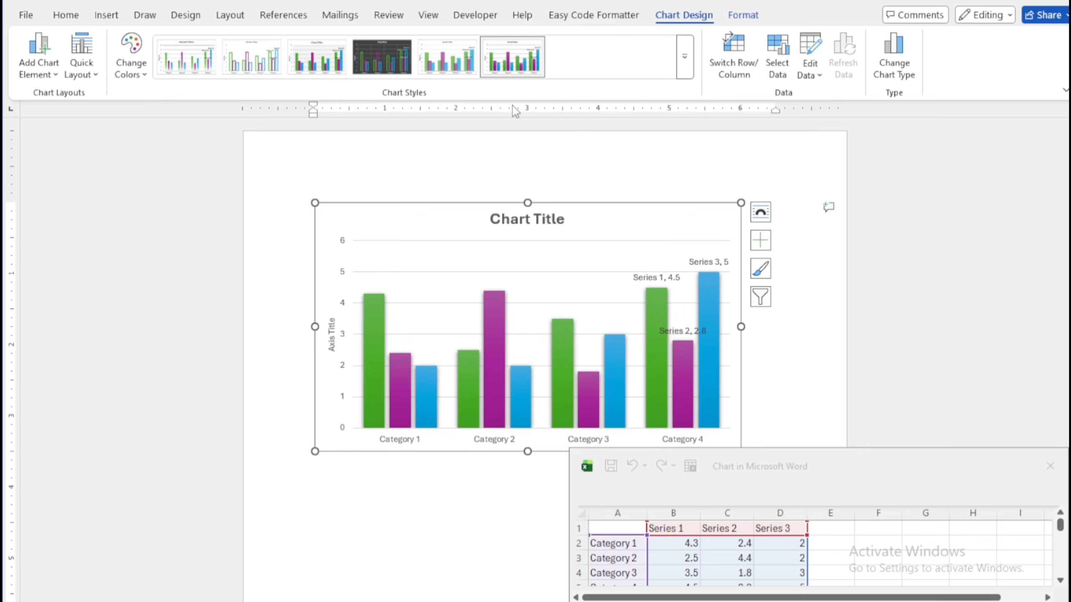
# Step: Change the chart type to 3-D Clustered Bar and apply the chart style with the dark background
pyautogui.moveTo(461, 361)
pyautogui.click(893, 72)
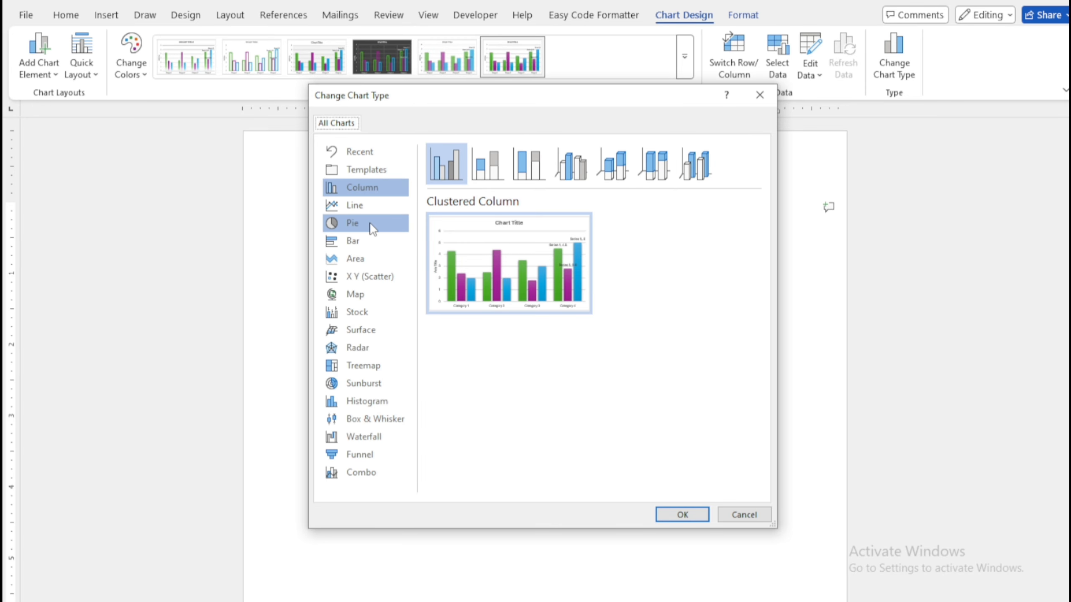
pyautogui.click(372, 228)
pyautogui.click(365, 238)
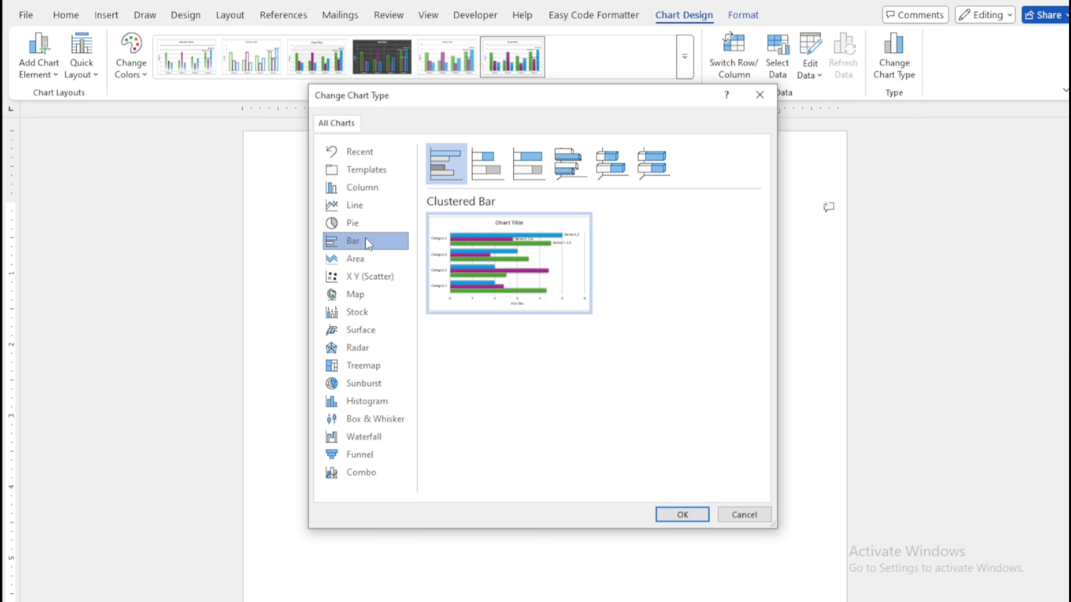
pyautogui.click(565, 165)
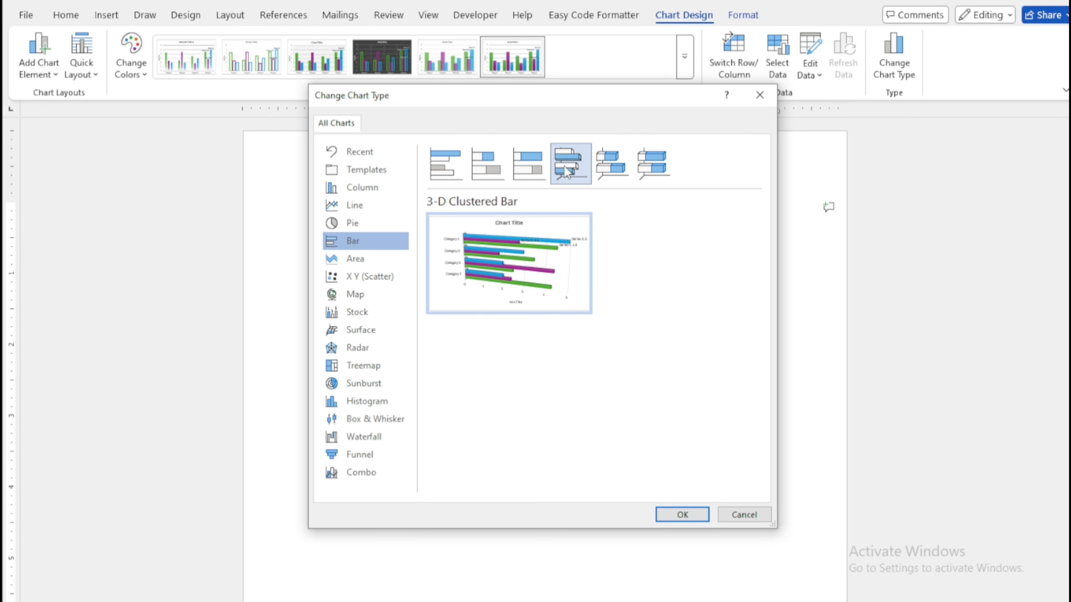
pyautogui.click(677, 516)
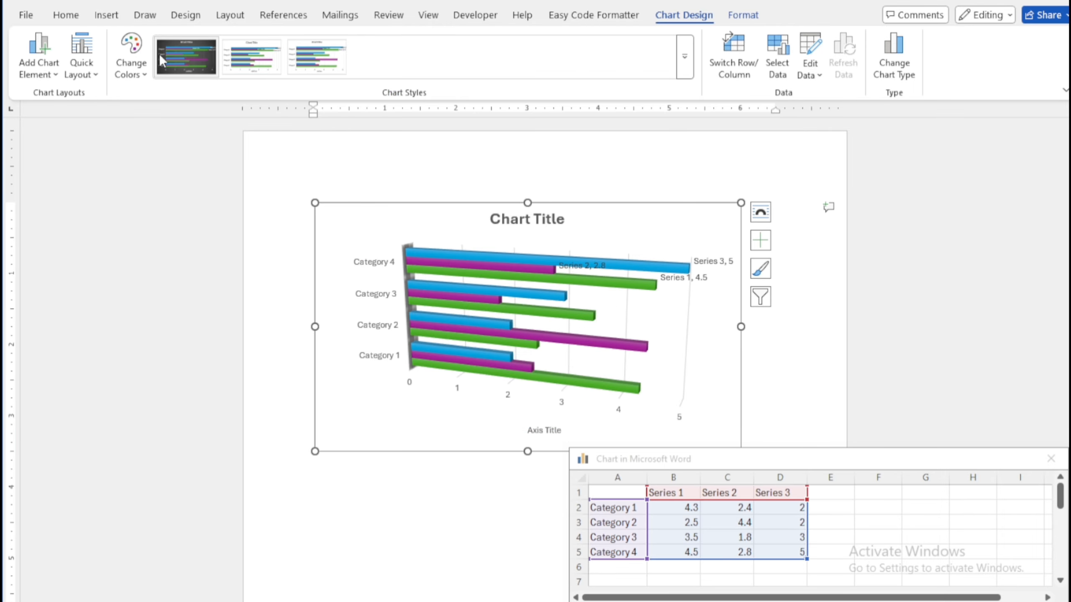
pyautogui.click(312, 55)
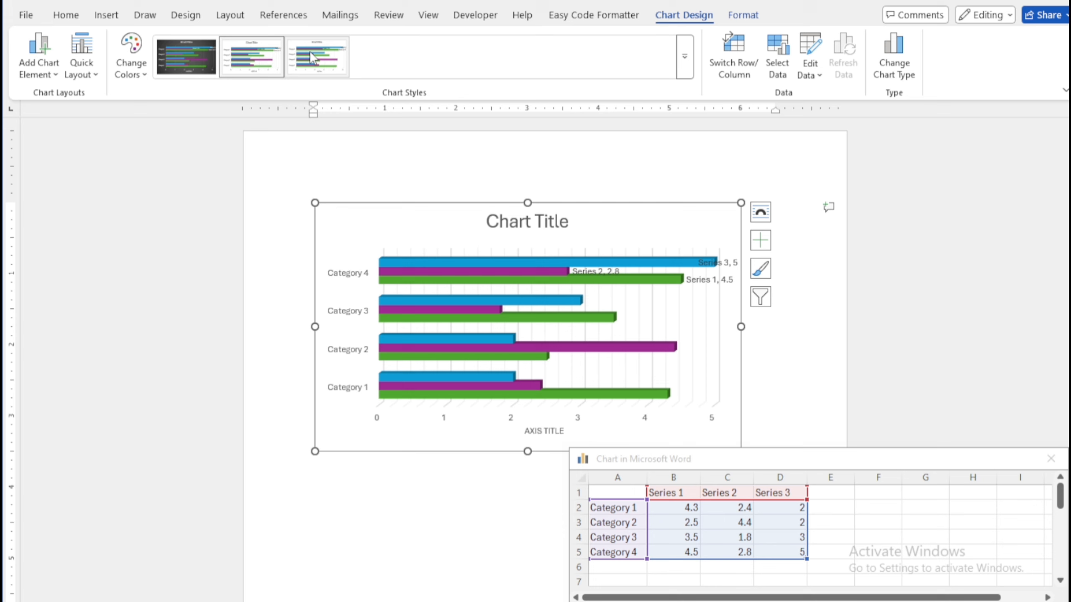
pyautogui.click(194, 43)
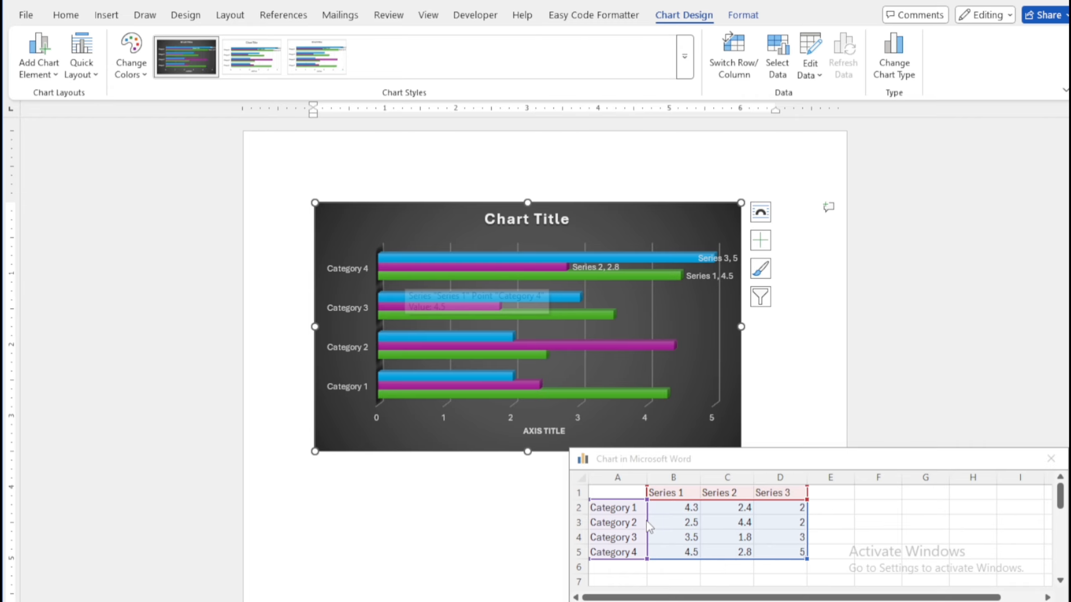
# Step: Set the Series 1 value of Category 1 to 78 in the chart's data sheet
pyautogui.click(692, 508)
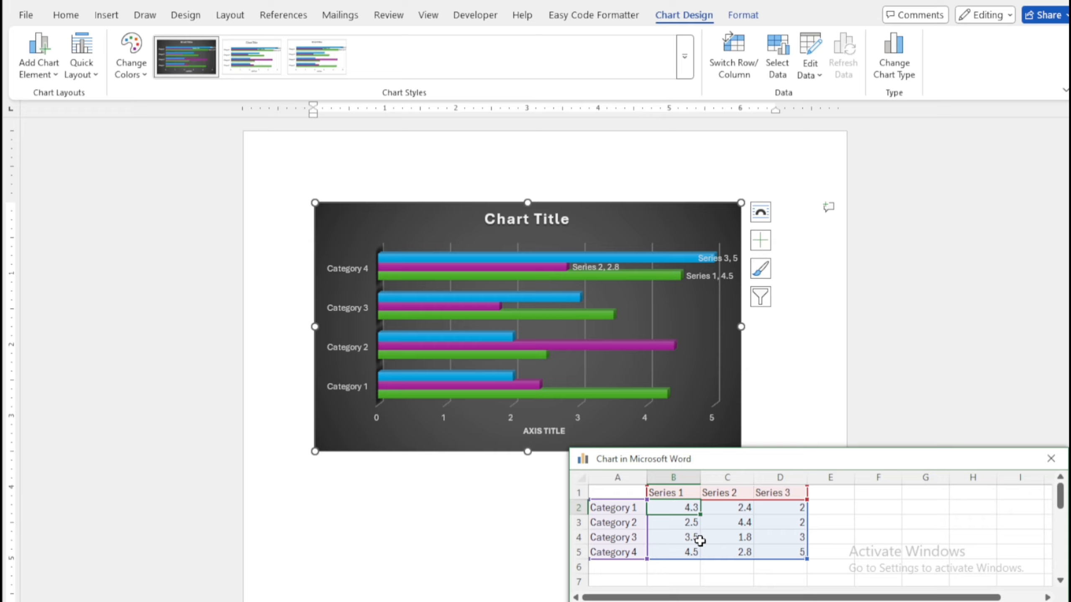
pyautogui.write('78')
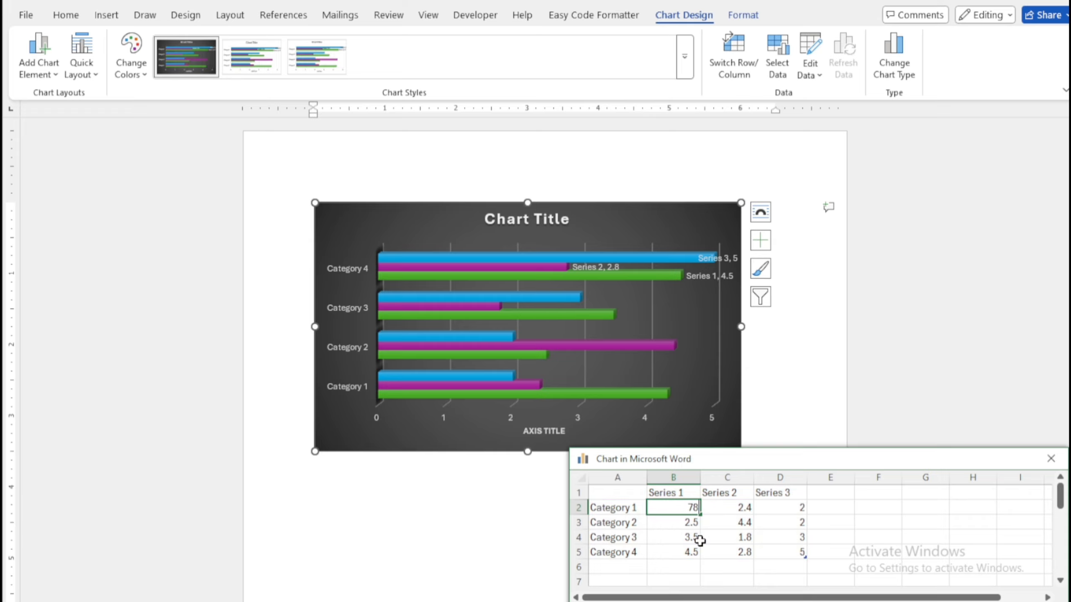
pyautogui.press('Return')
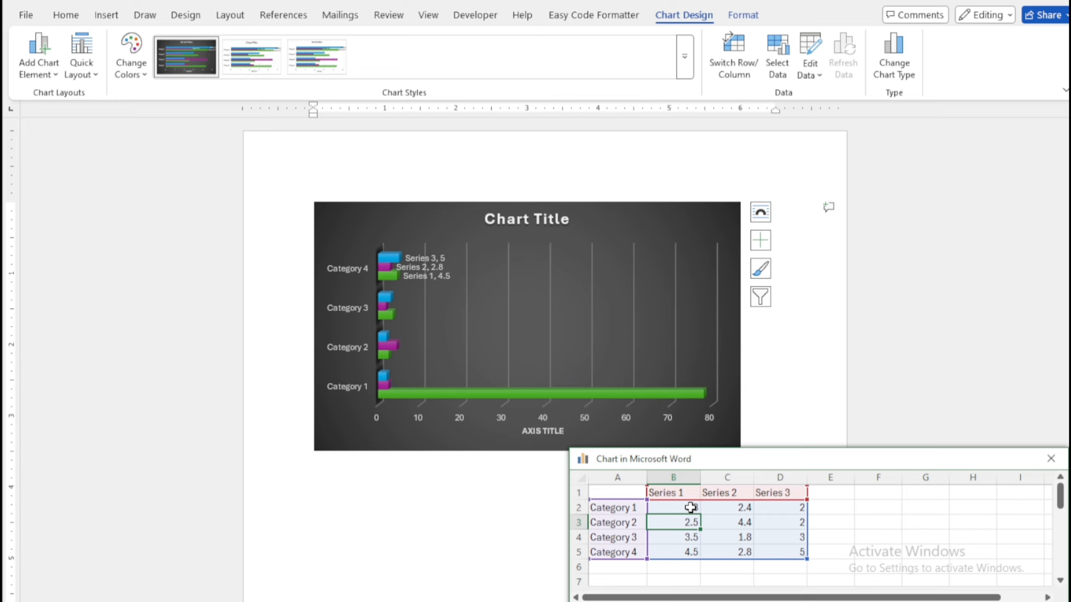
# Step: Set the Series 1 value of Category 1 to 12 in the chart's data sheet
pyautogui.click(690, 508)
pyautogui.write('12')
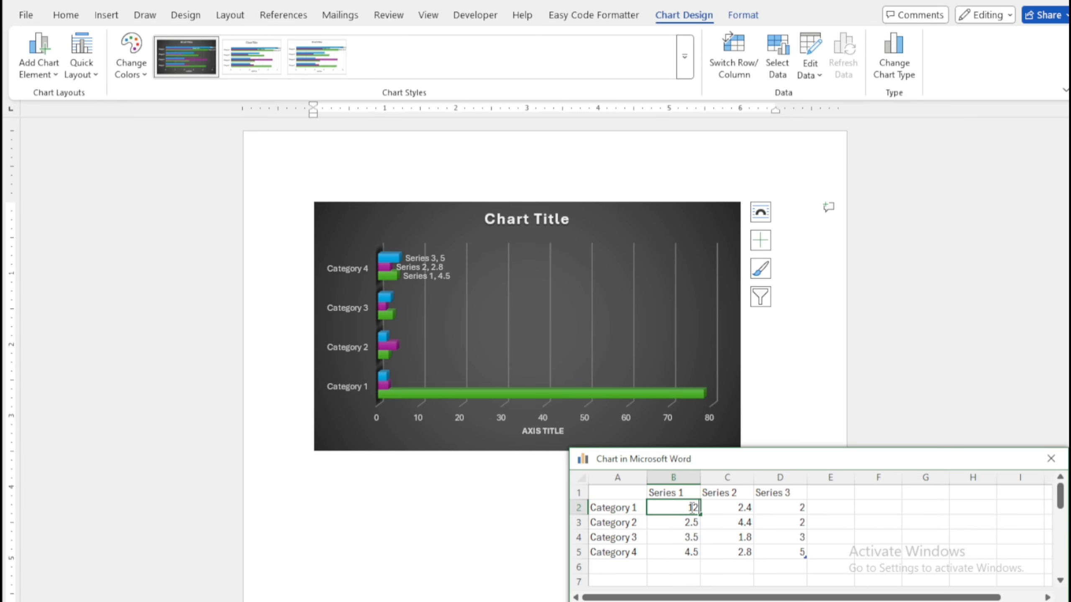
pyautogui.press('Return')
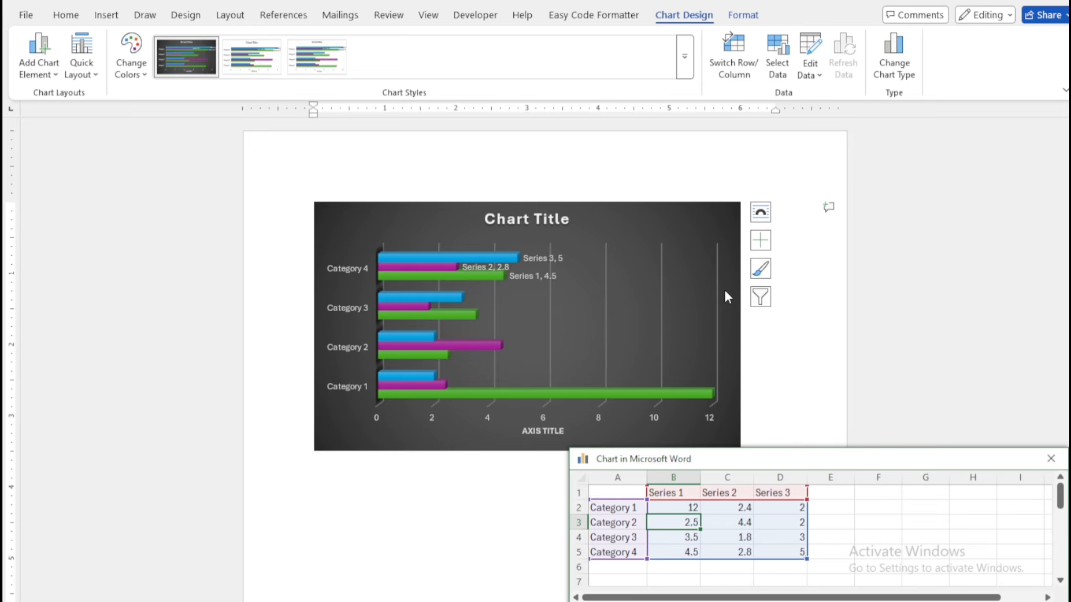
# Step: Clear the Series 1 value of Category 2, then delete the whole chart from the document
pyautogui.press('BackSpace')
pyautogui.click(689, 226)
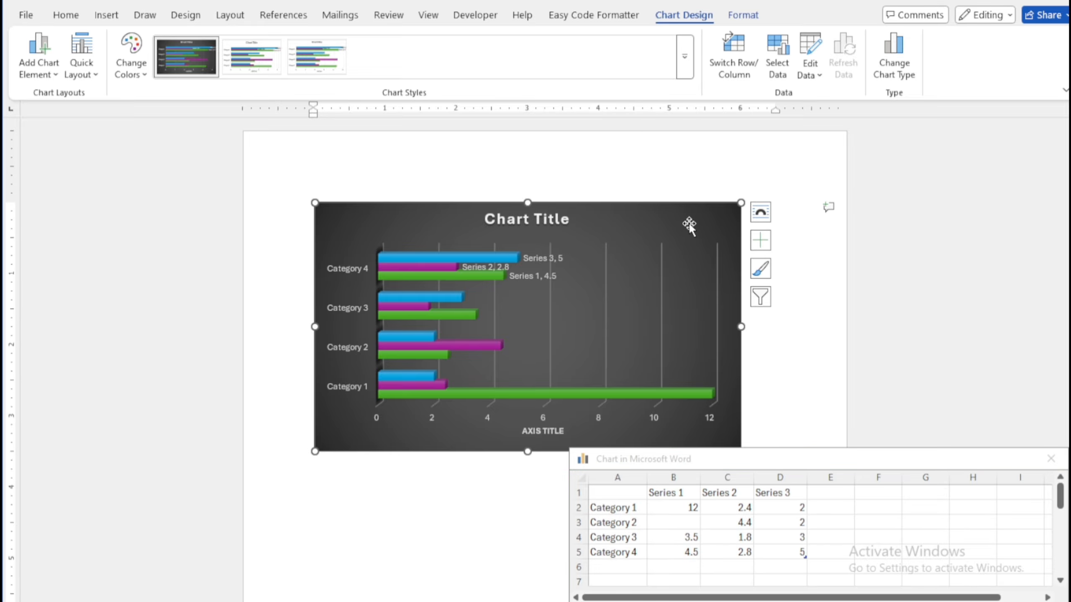
pyautogui.press('Delete')
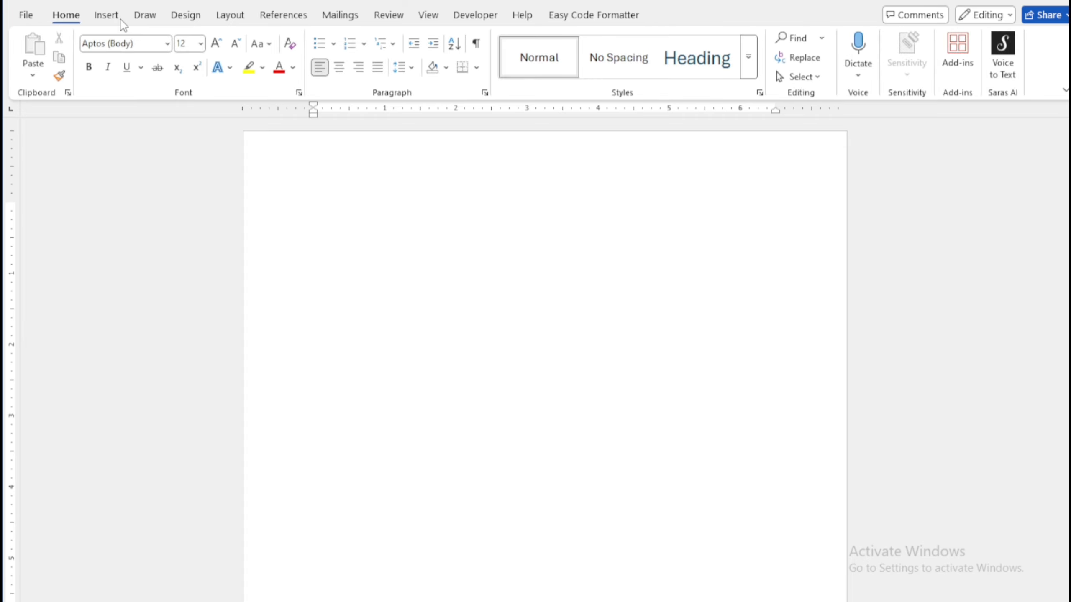
# Step: Insert a screen clipping of the desktop area around the Windows logo into the document
pyautogui.click(107, 15)
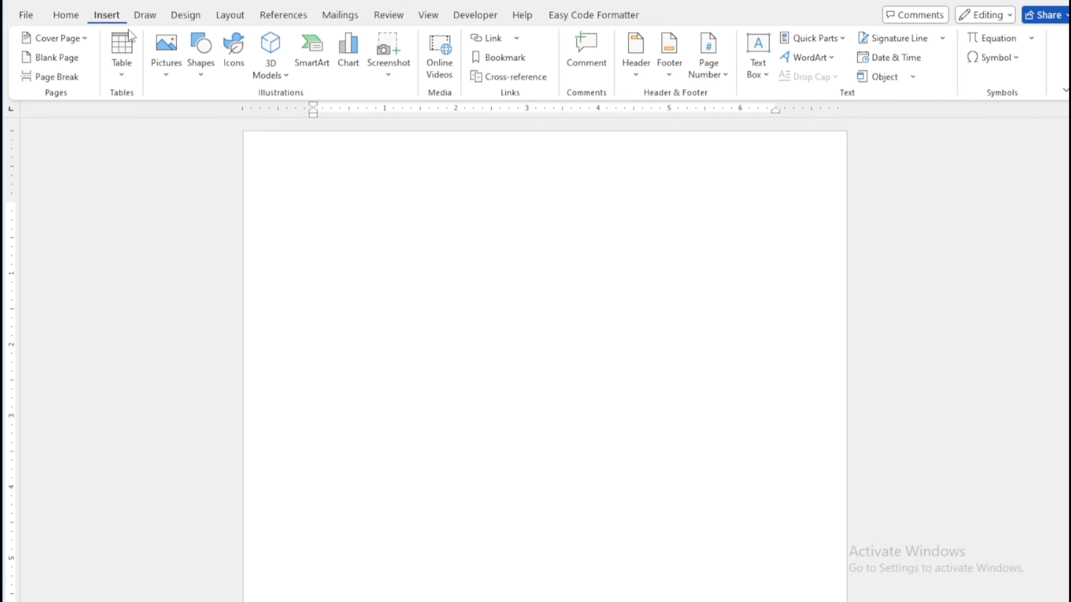
pyautogui.click(388, 76)
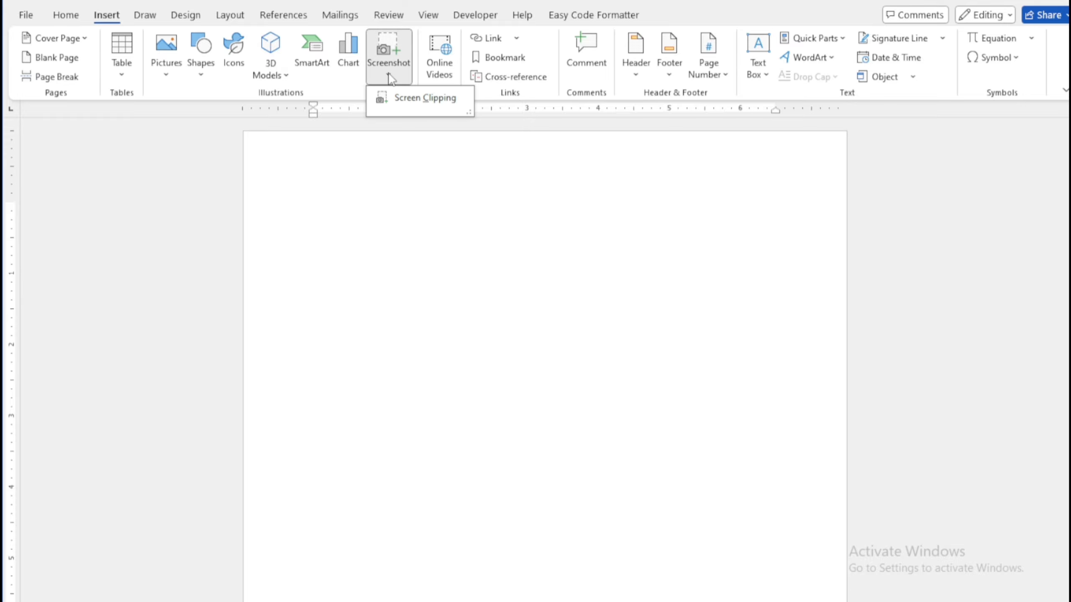
pyautogui.click(405, 99)
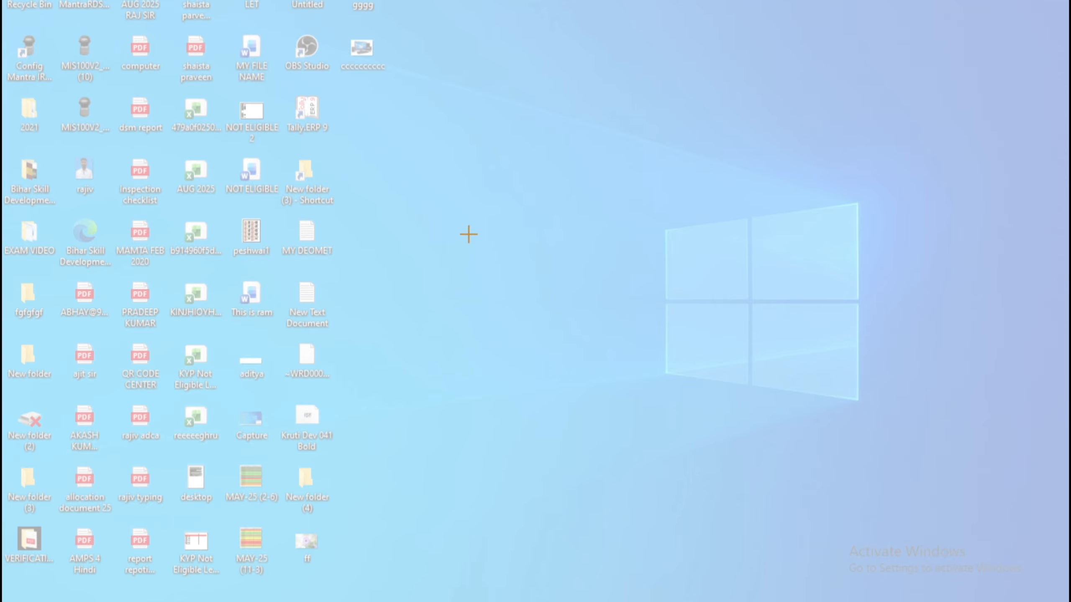
pyautogui.moveTo(646, 218); pyautogui.dragTo(992, 524)
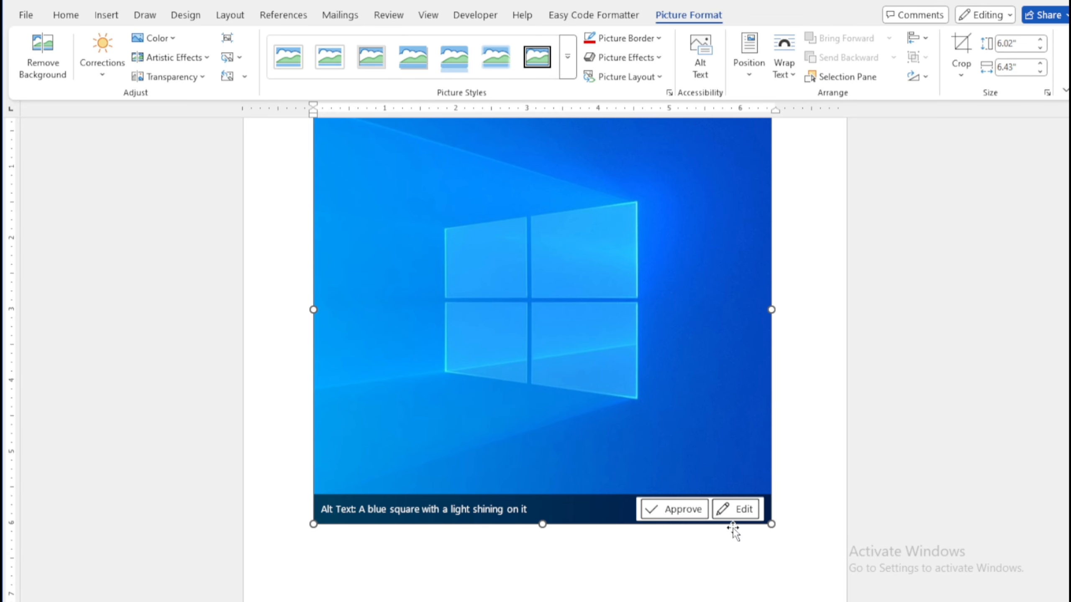
# Step: Resize the screen clipping freehand to about 3.18" high and 2.57" wide
pyautogui.moveTo(769, 523); pyautogui.dragTo(712, 468)
pyautogui.moveTo(703, 302); pyautogui.dragTo(696, 285)
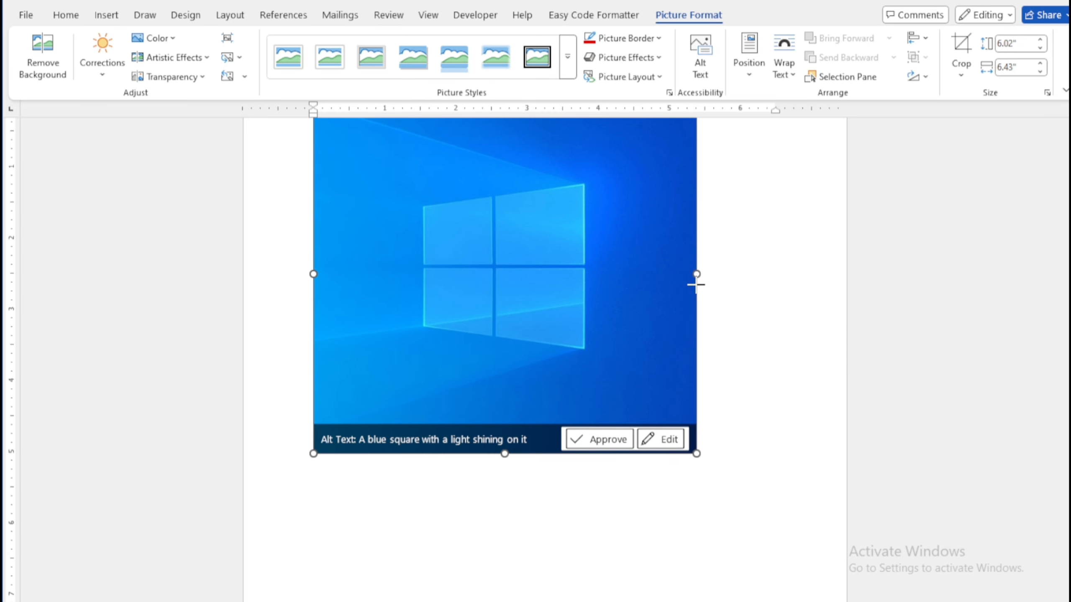
pyautogui.moveTo(504, 453); pyautogui.dragTo(512, 314)
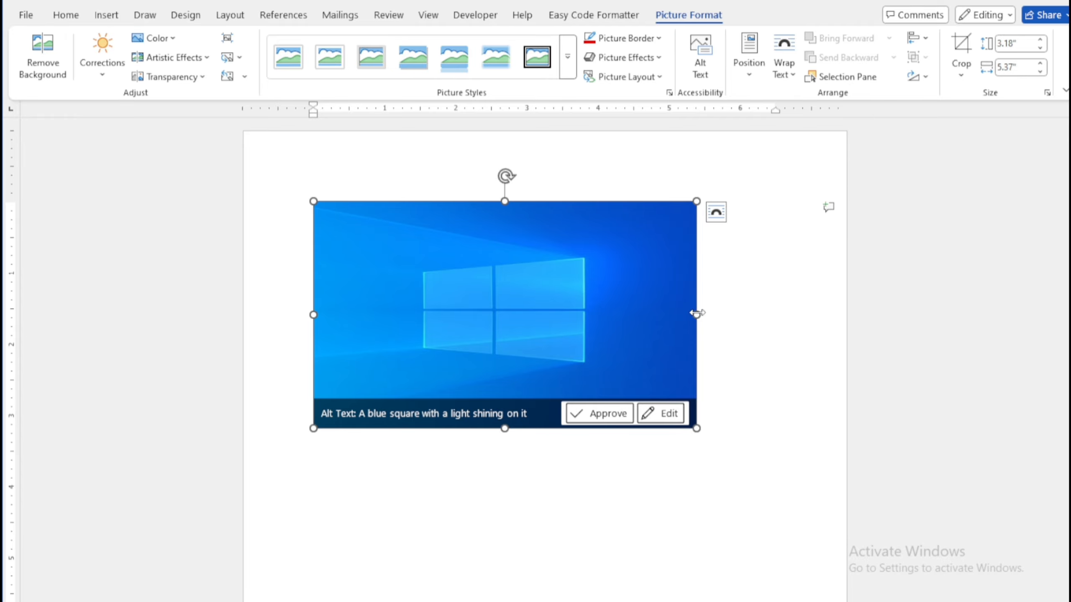
pyautogui.moveTo(696, 313); pyautogui.dragTo(497, 314)
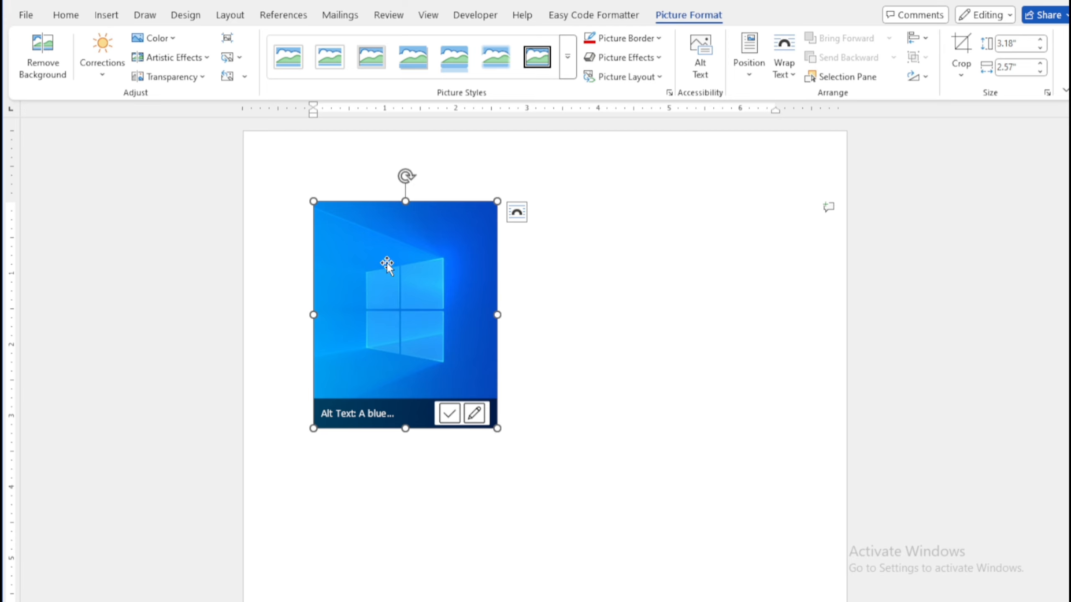
# Step: Delete the screen clipping from the document and return to the insertion commands
pyautogui.press('Delete')
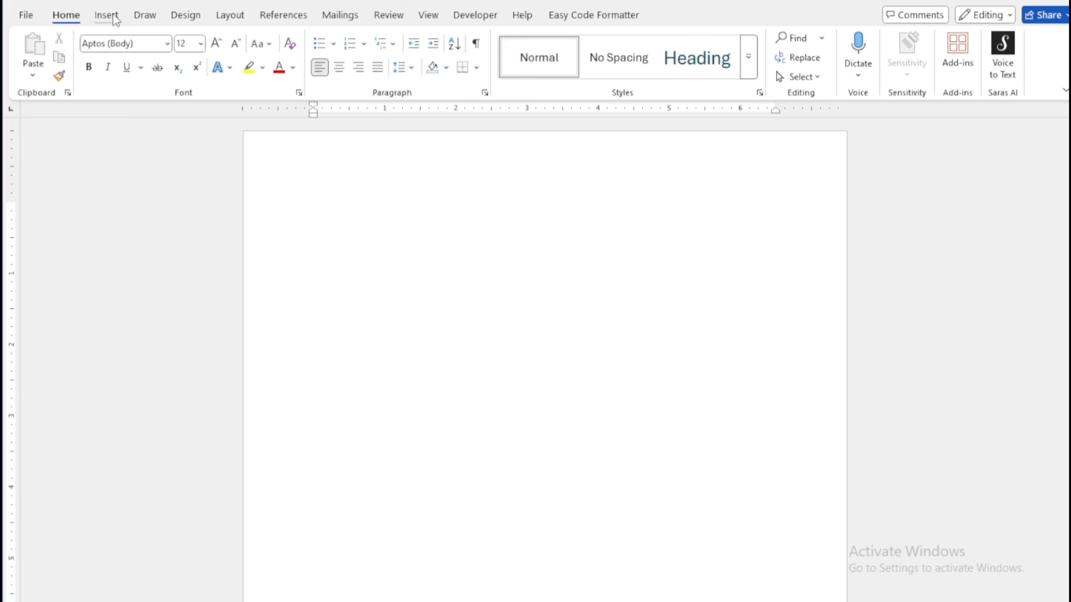
pyautogui.click(108, 16)
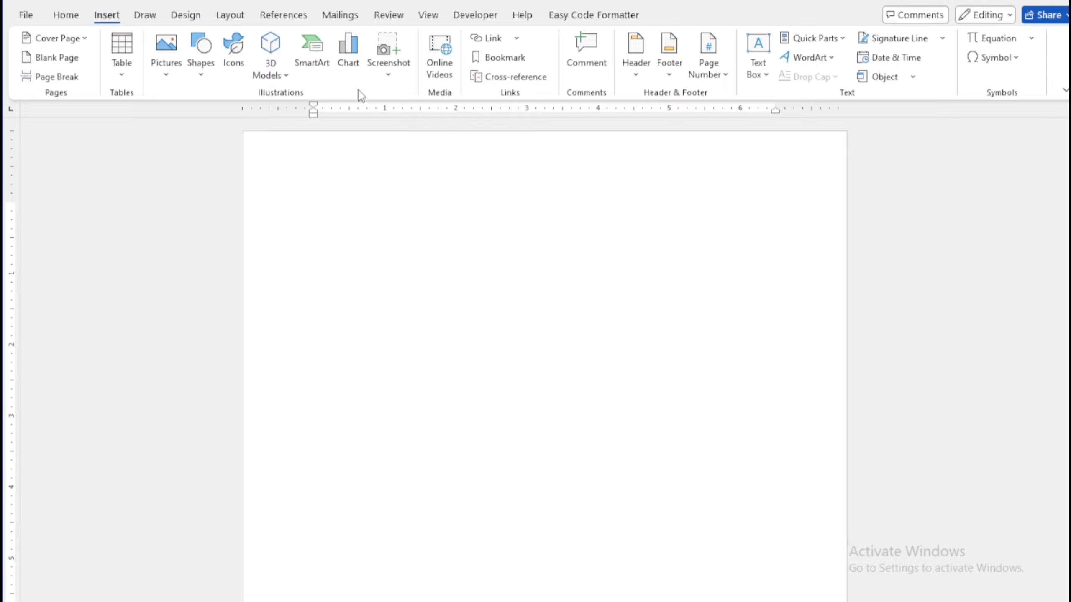